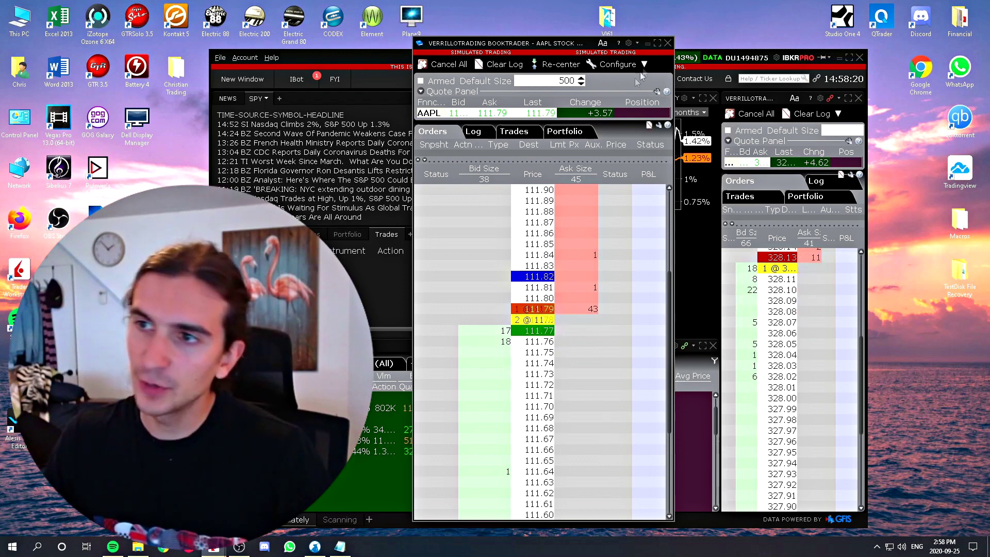
- Minimize the floating AAPL BookTrader window, reposition the main workspace, and open a new BookTrader window from it
click(648, 43)
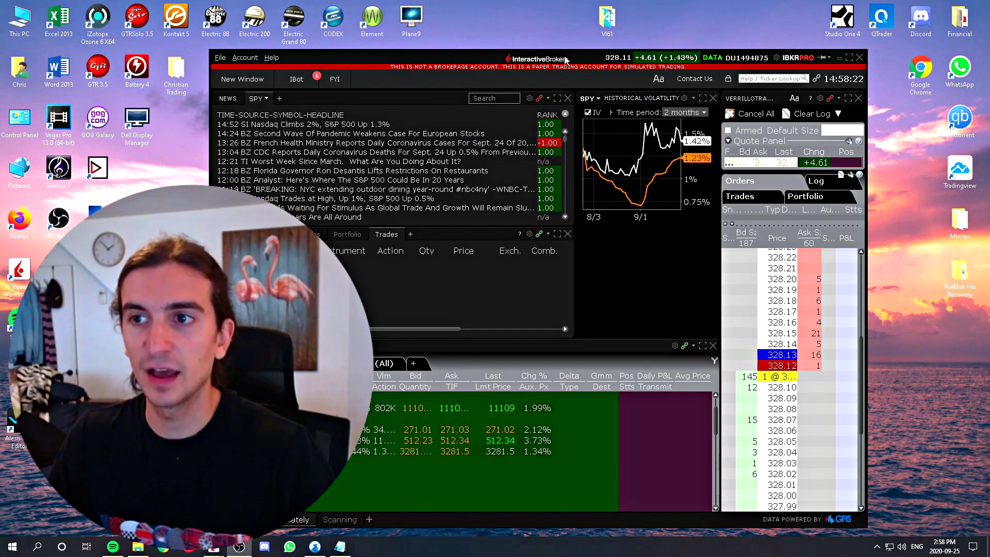
drag(550, 66, 610, 41)
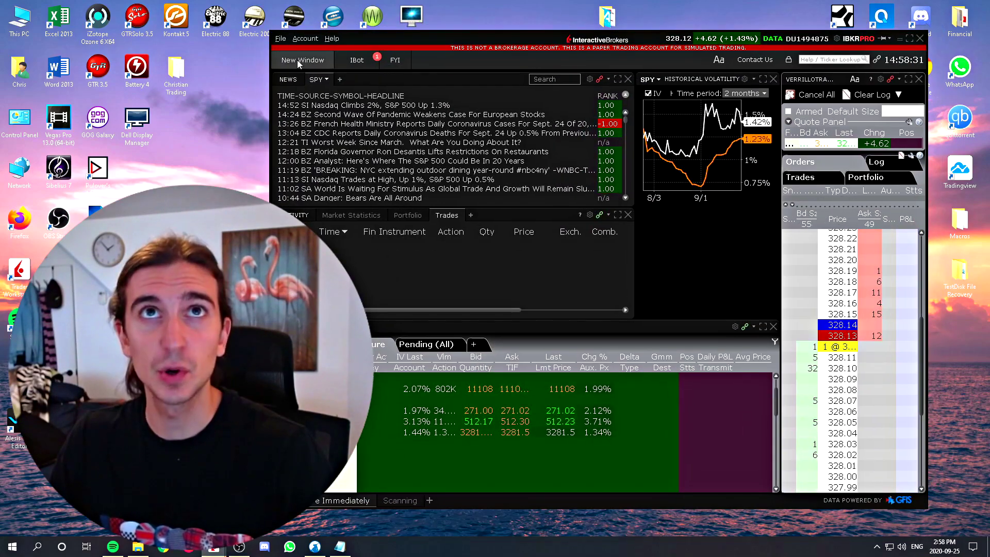
click(298, 60)
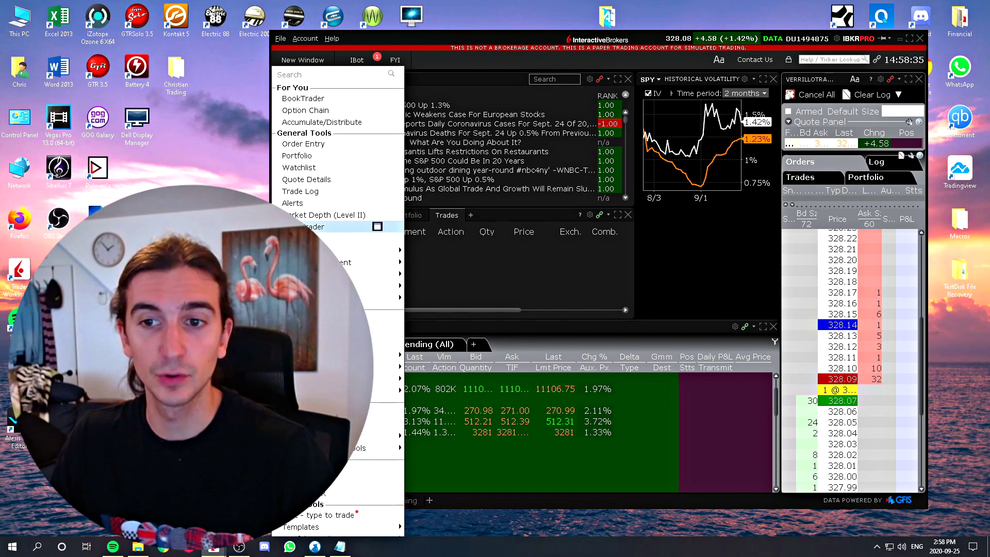
click(356, 227)
drag(416, 83, 593, 52)
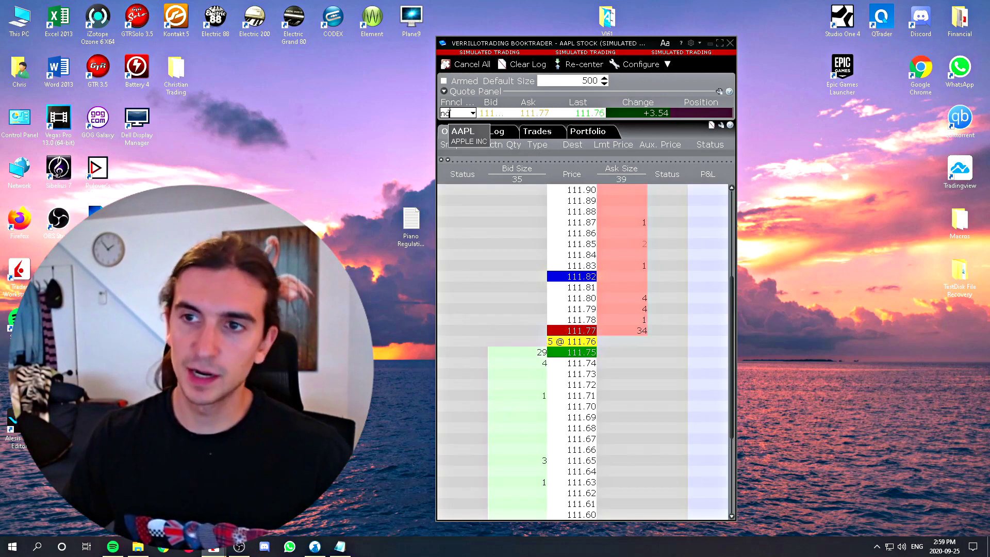
- Load the E-mini NASDAQ 100 (NQ) DEC'20 futures contract into BookTrader
key(Return)
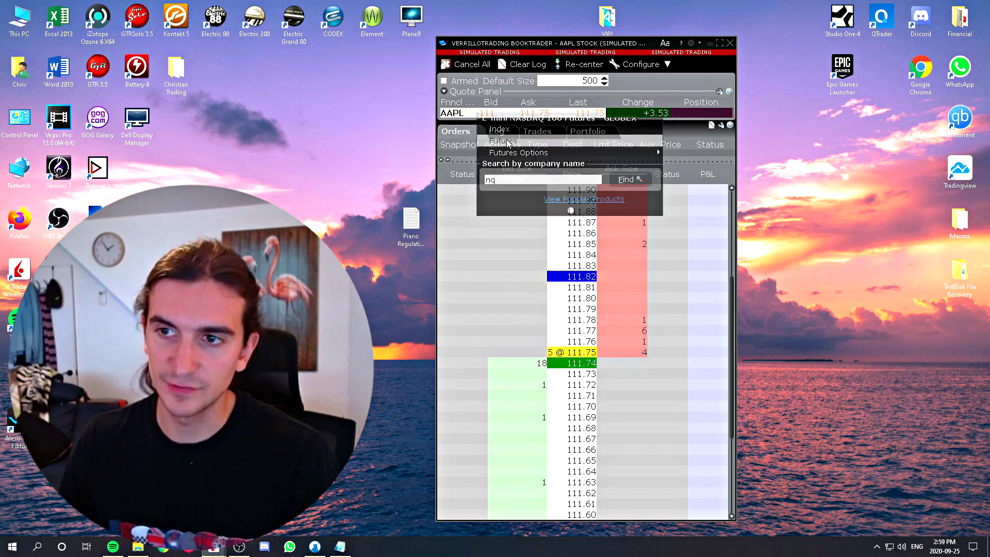
click(508, 143)
click(503, 192)
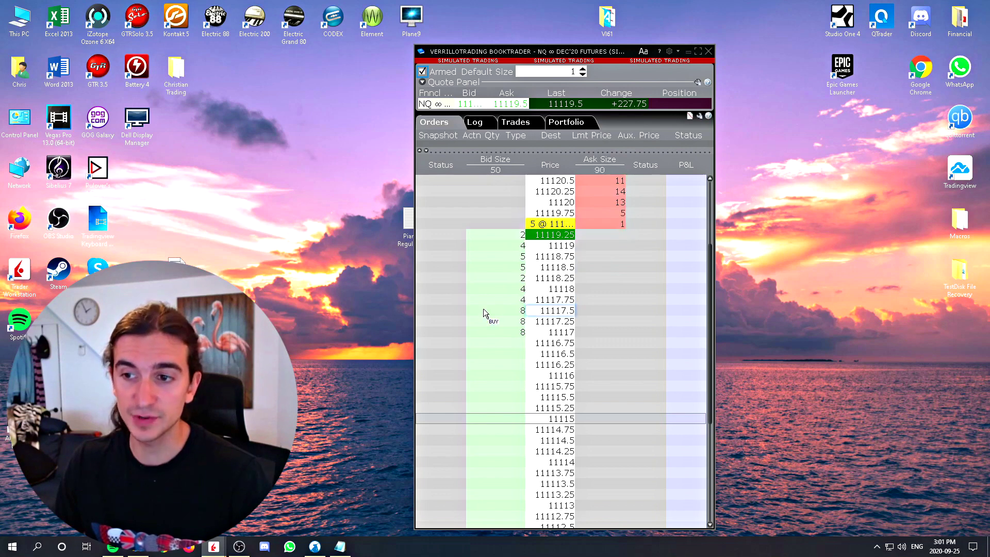
- Place a buy limit order for 1 NQ contract at 11115 on the price ladder and cancel it
scroll(489, 276, up, 4)
scroll(488, 270, up, 3)
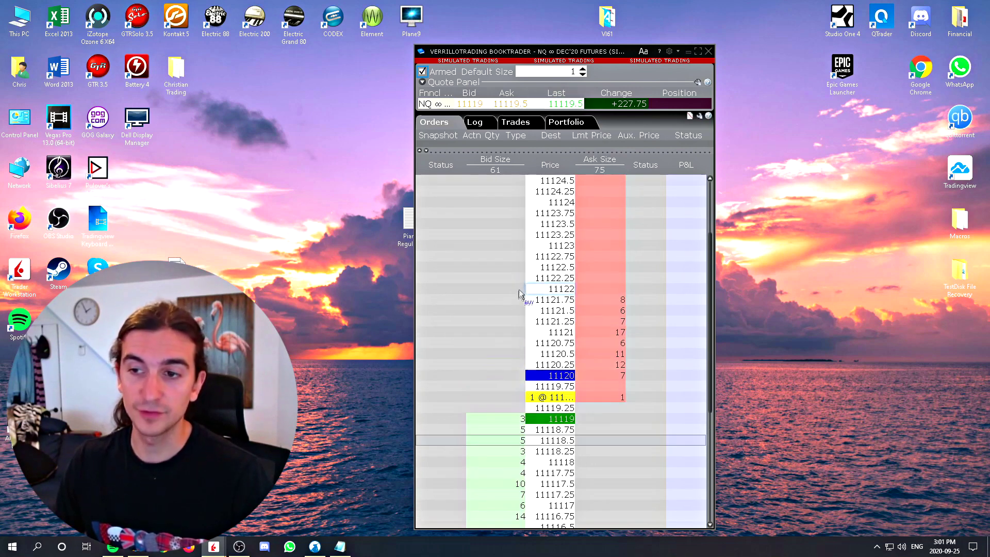
scroll(506, 323, down, 2)
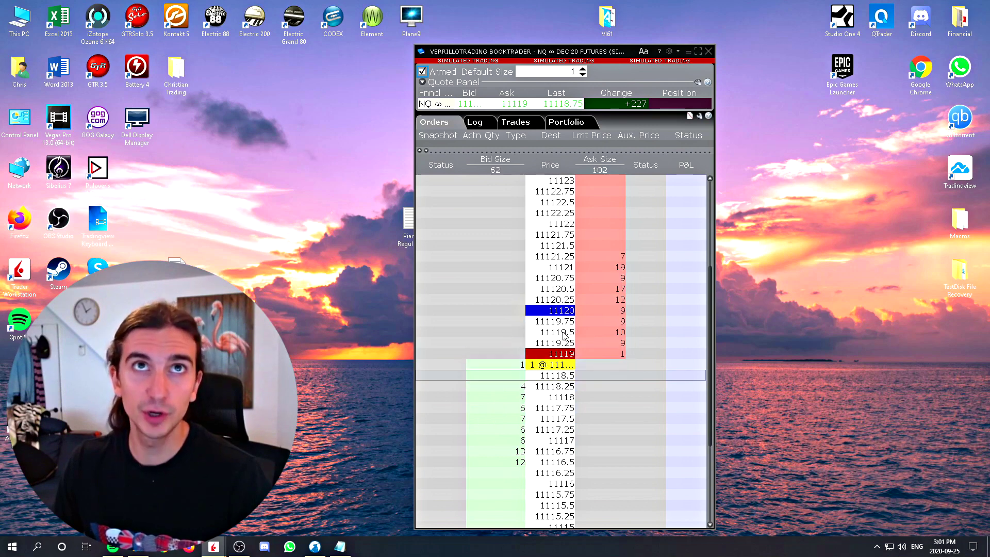
scroll(564, 334, down, 2)
scroll(514, 365, down, 2)
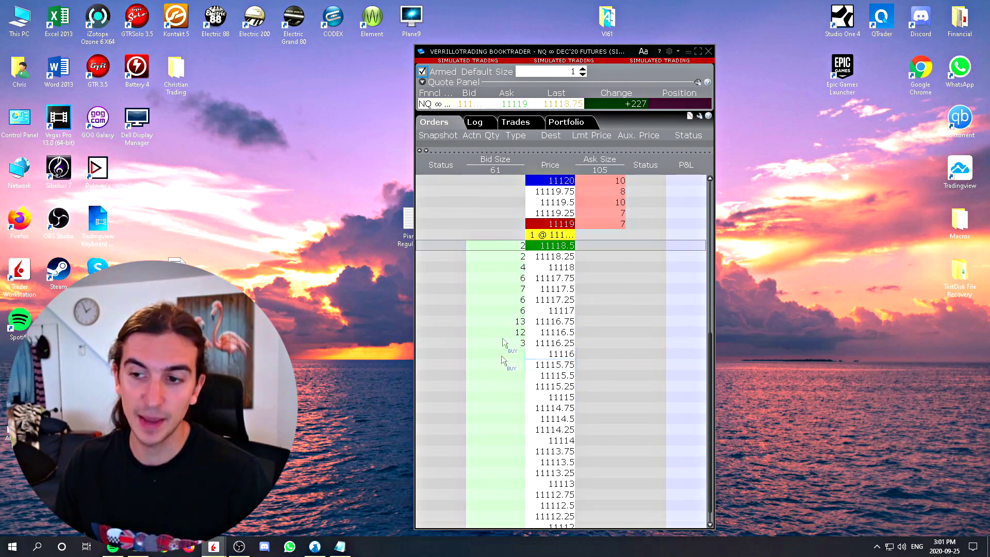
click(485, 383)
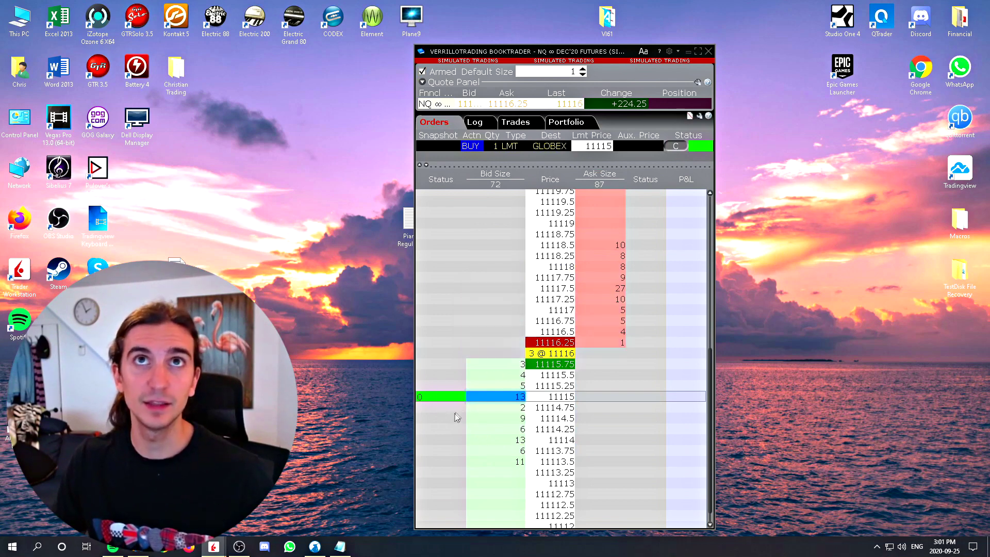
click(482, 397)
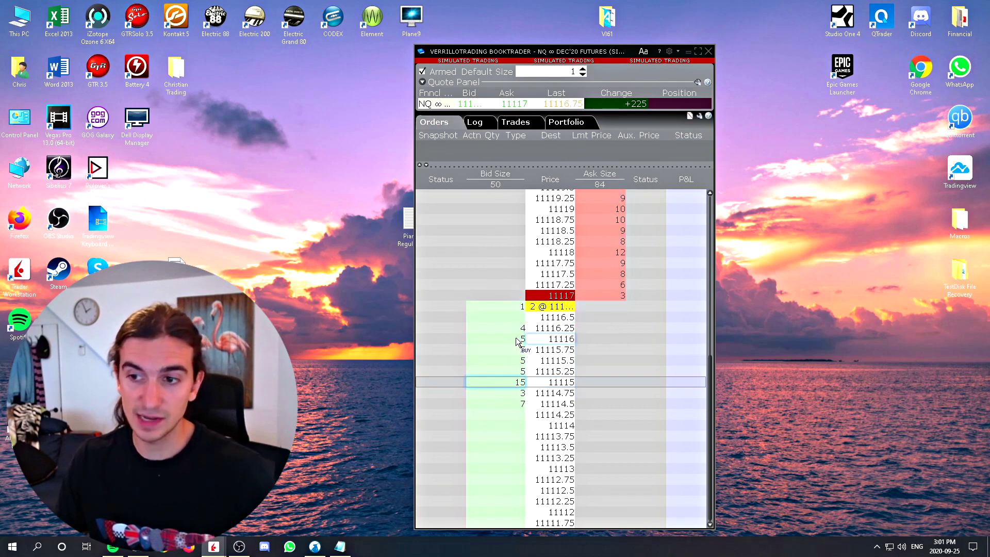
- Place one-contract buy limit orders at 11112.25, 11113 and 11113.5, and cancel them all
click(494, 501)
click(493, 470)
click(495, 447)
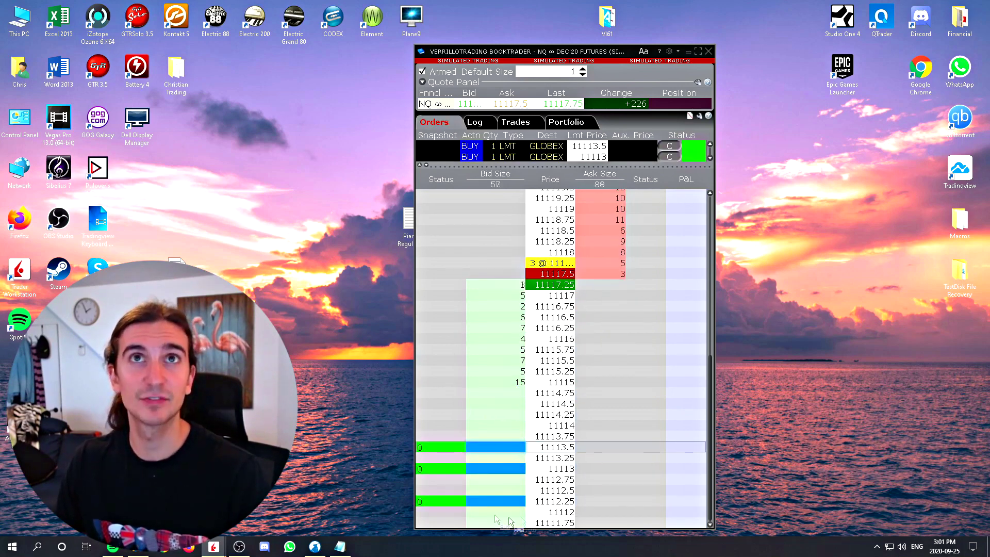
scroll(543, 412, down, 3)
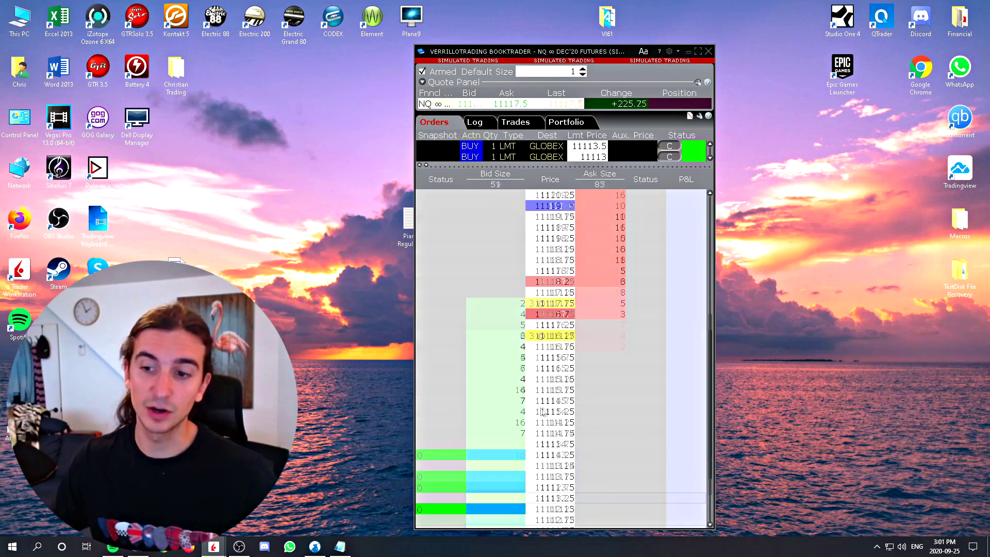
scroll(456, 458, down, 2)
key(Escape)
- Place a one-contract sell stop limit order below the market, triggered at 11120.25 with limit 11119.5, and cancel it
scroll(540, 284, up, 3)
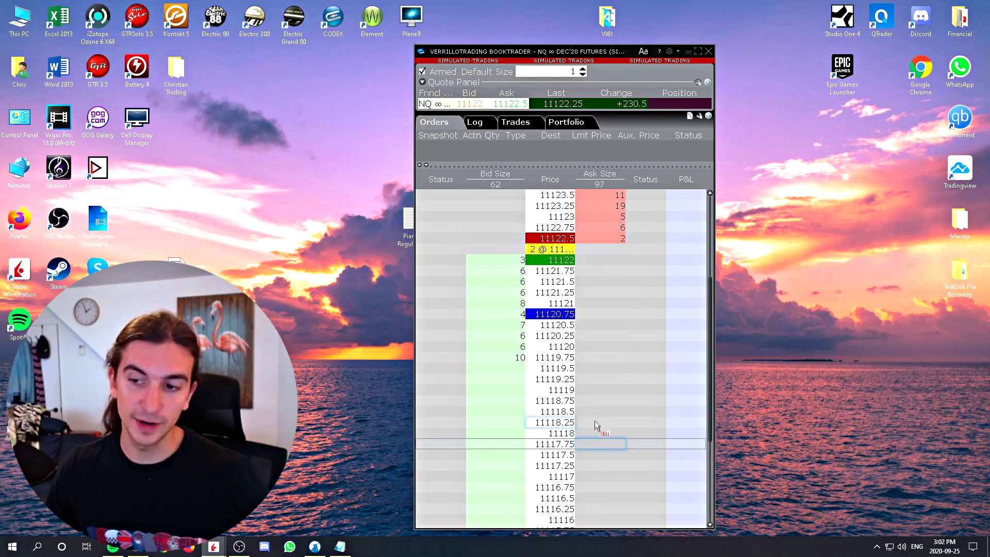
click(592, 341)
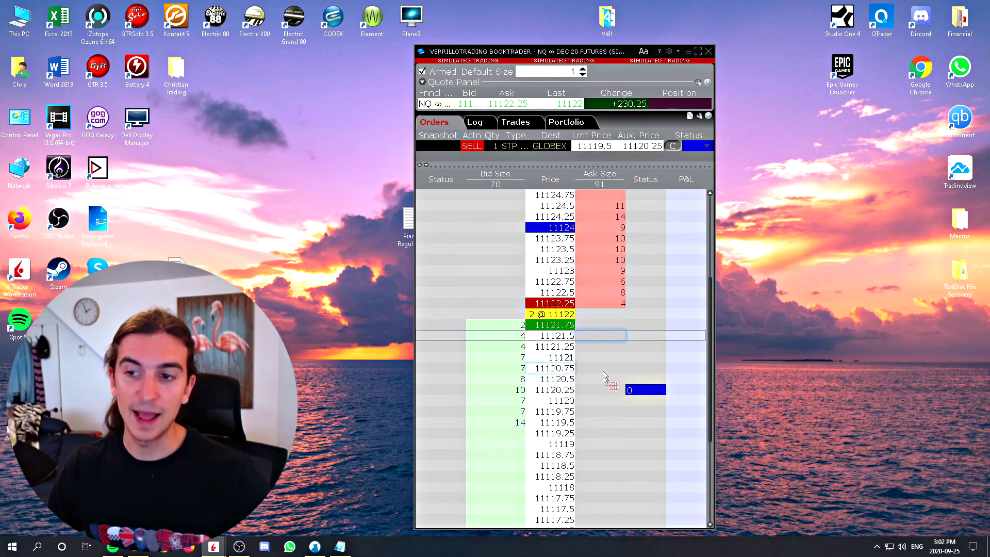
click(635, 390)
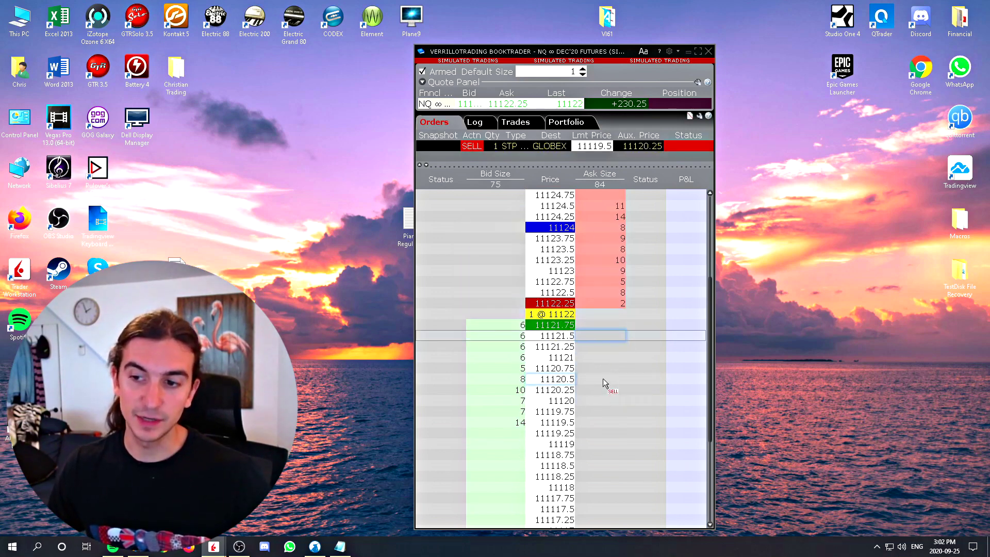
- Place one-contract buy limit orders at 11119.5 and 11119, and sell limit orders above the market, starting at 11121
click(499, 390)
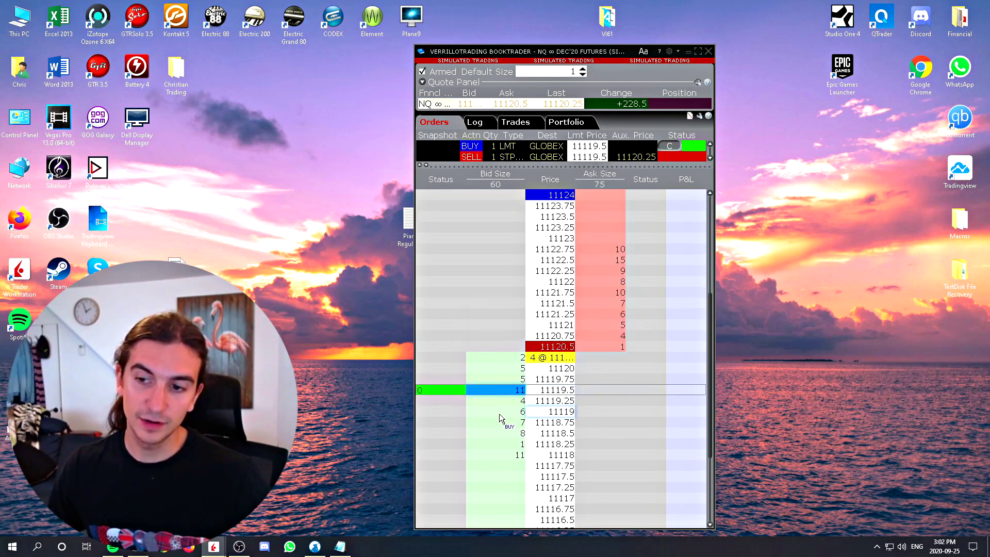
click(506, 412)
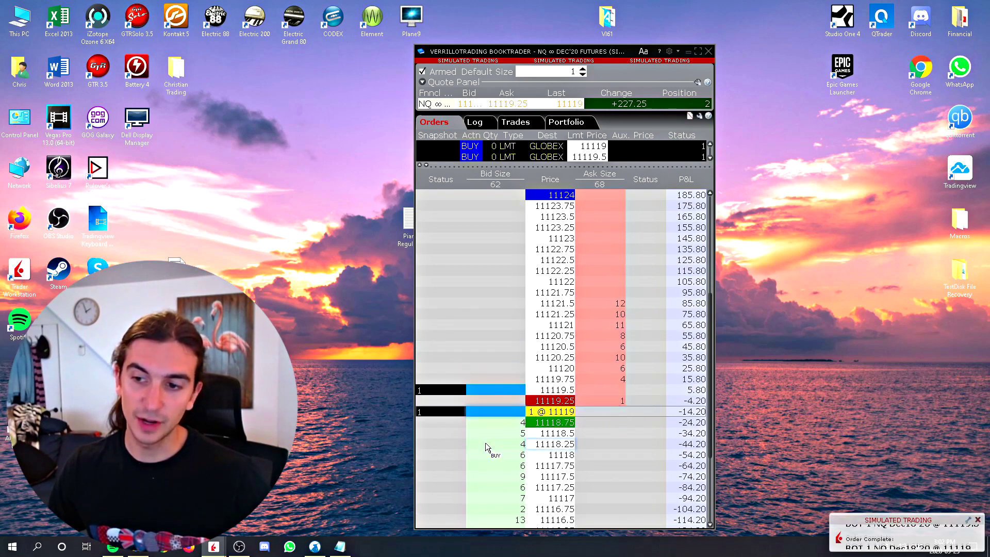
click(593, 292)
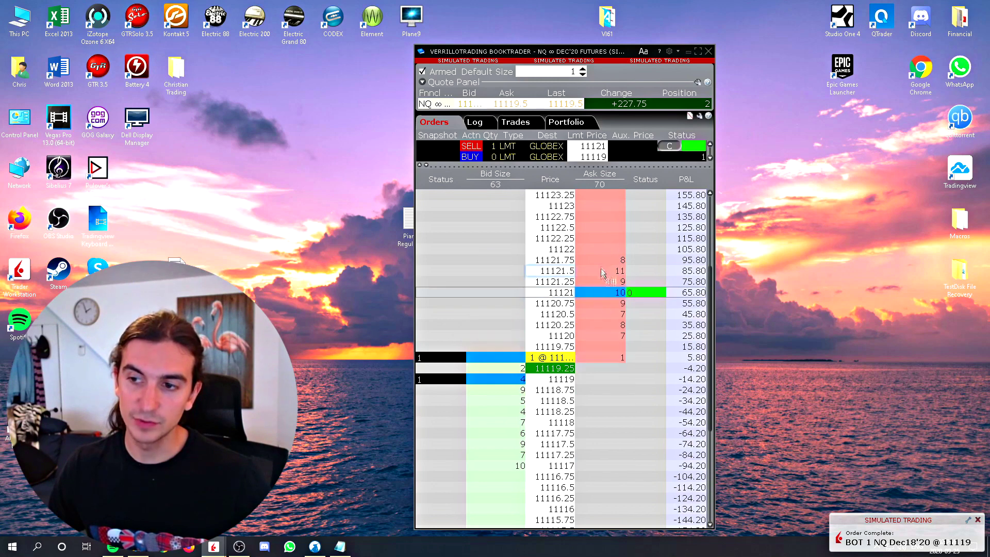
click(596, 325)
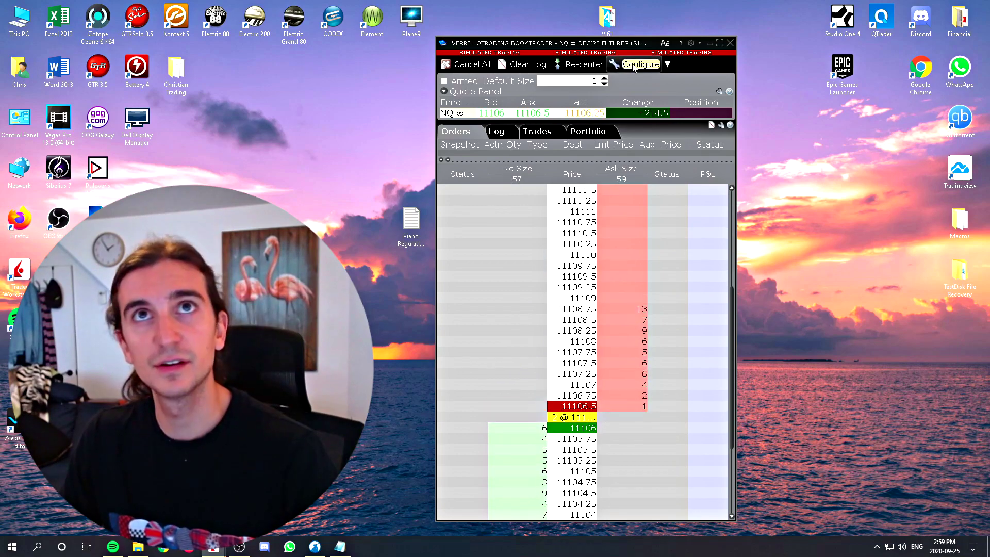
- In the BookTrader settings, try displaying the user-configurable and Deep Book buttons, and hide both together with the toolbar
click(634, 65)
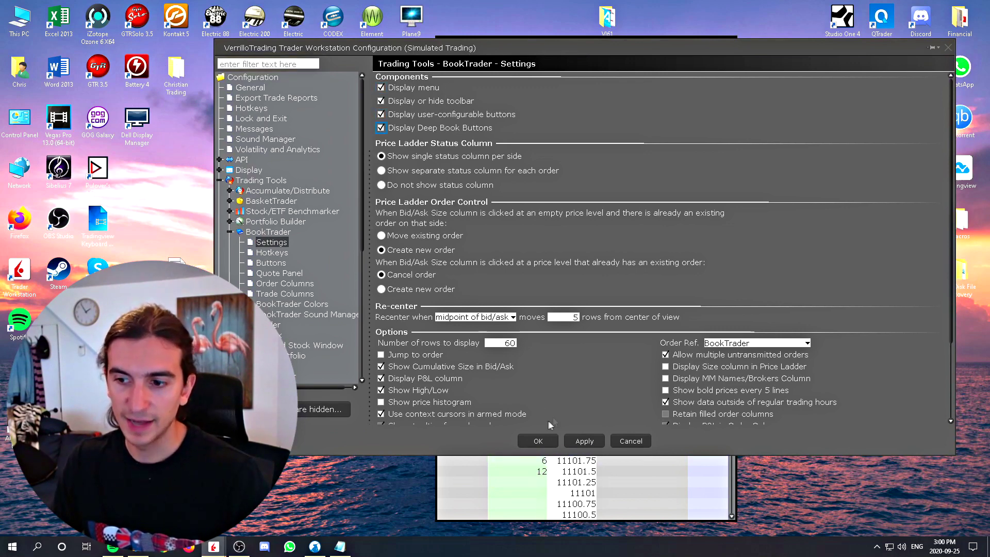
click(947, 47)
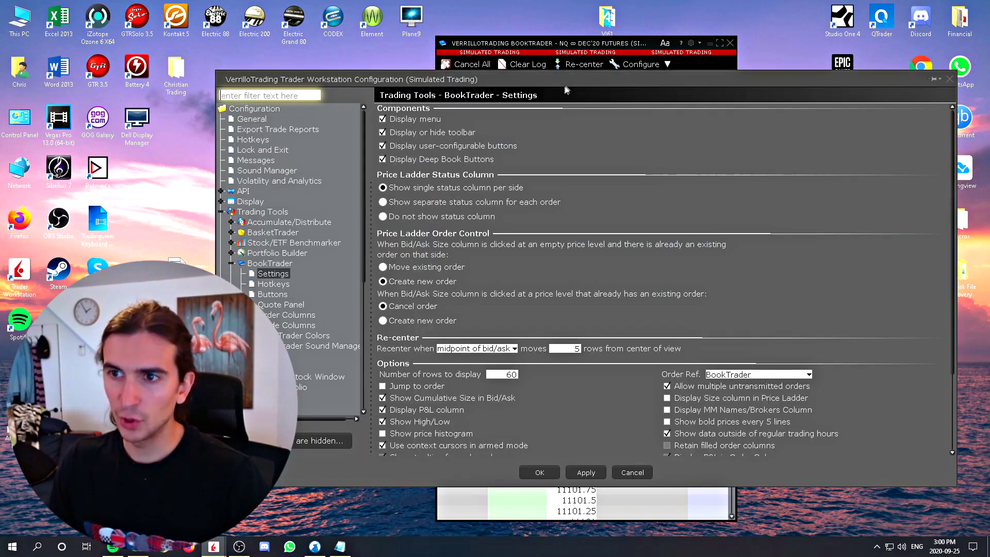
drag(566, 87, 524, 118)
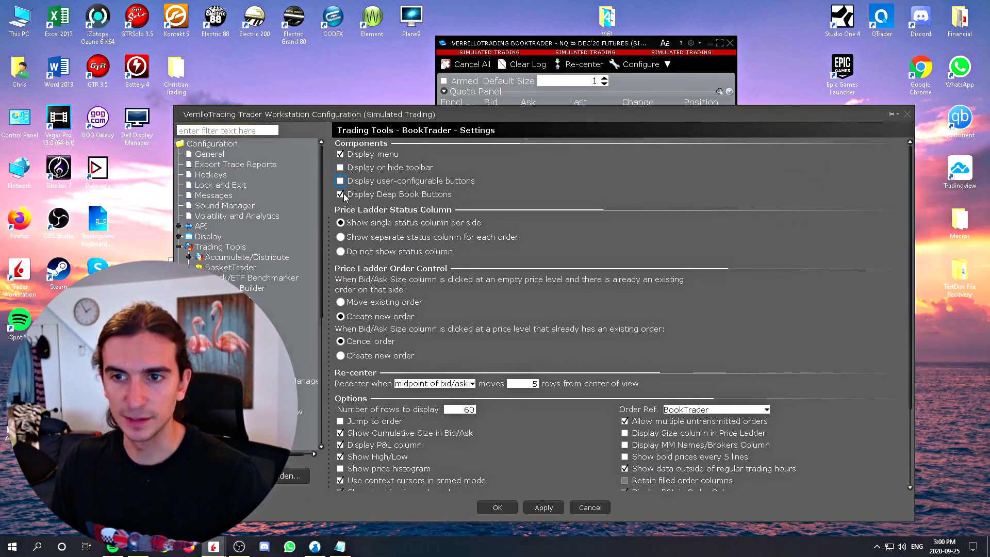
key(Return)
- Collapse the BookTrader window to the price ladder only, and restore its quote and order sections
click(700, 44)
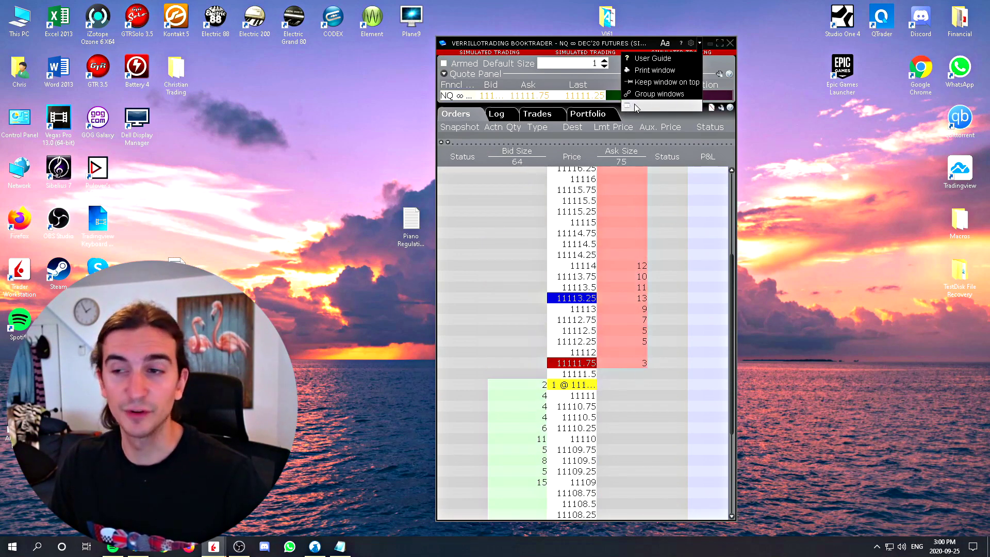
click(634, 105)
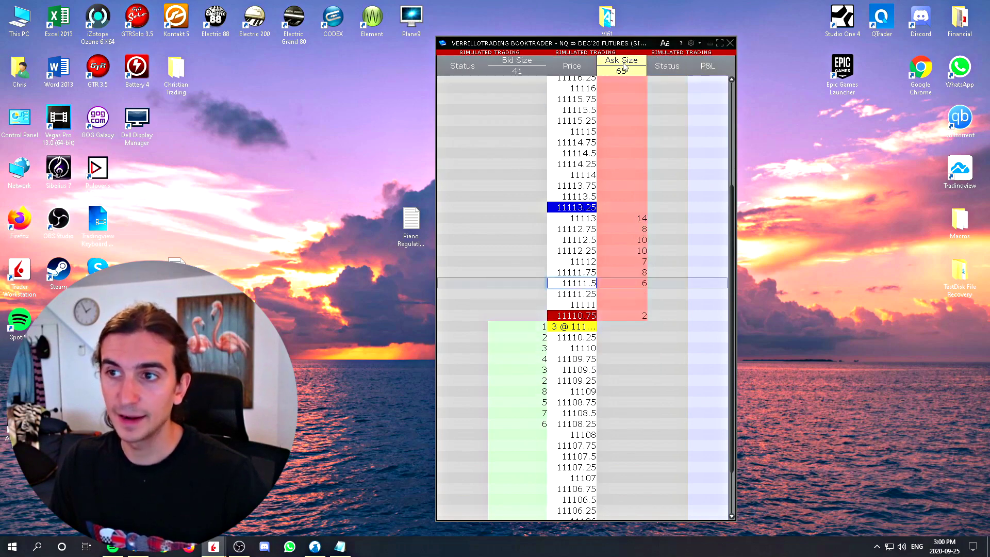
drag(607, 46, 587, 53)
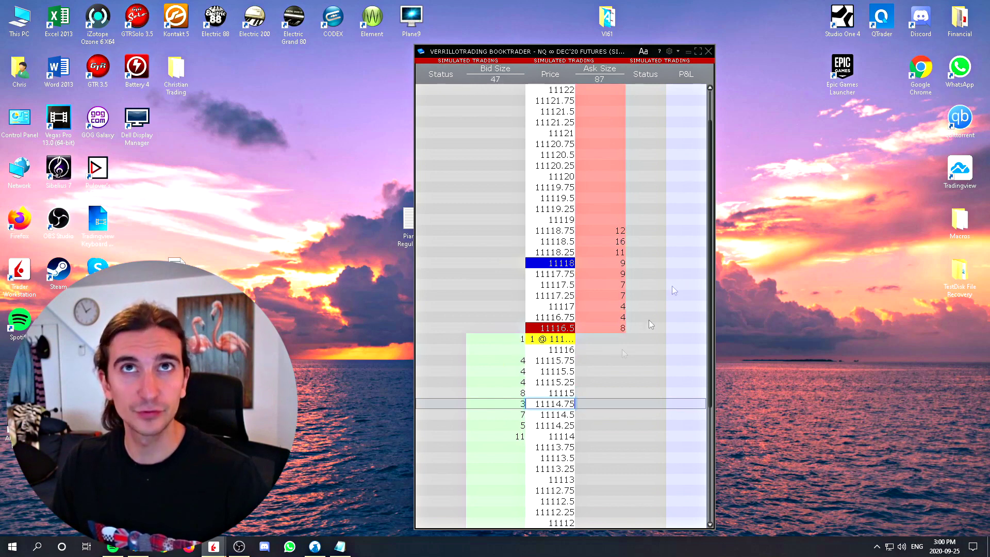
click(678, 51)
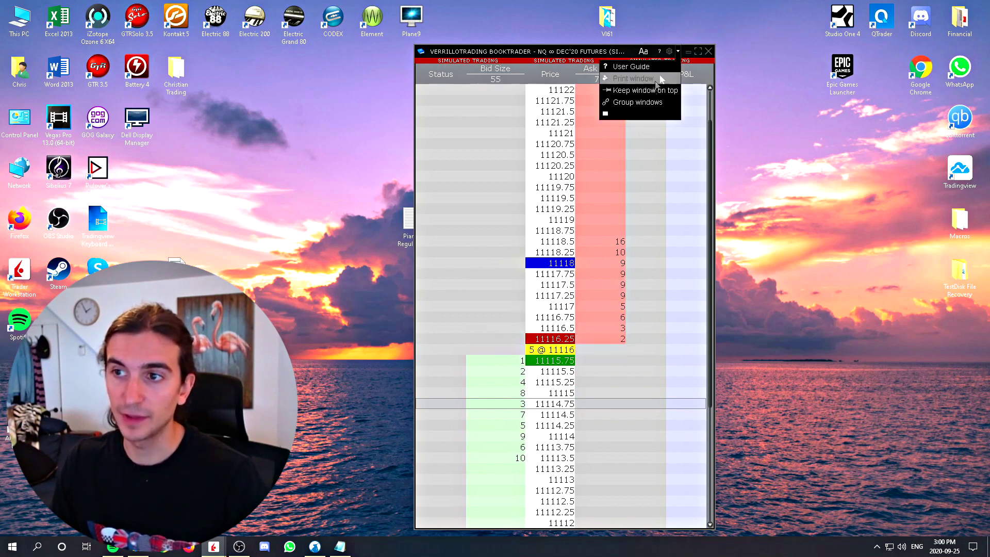
click(635, 114)
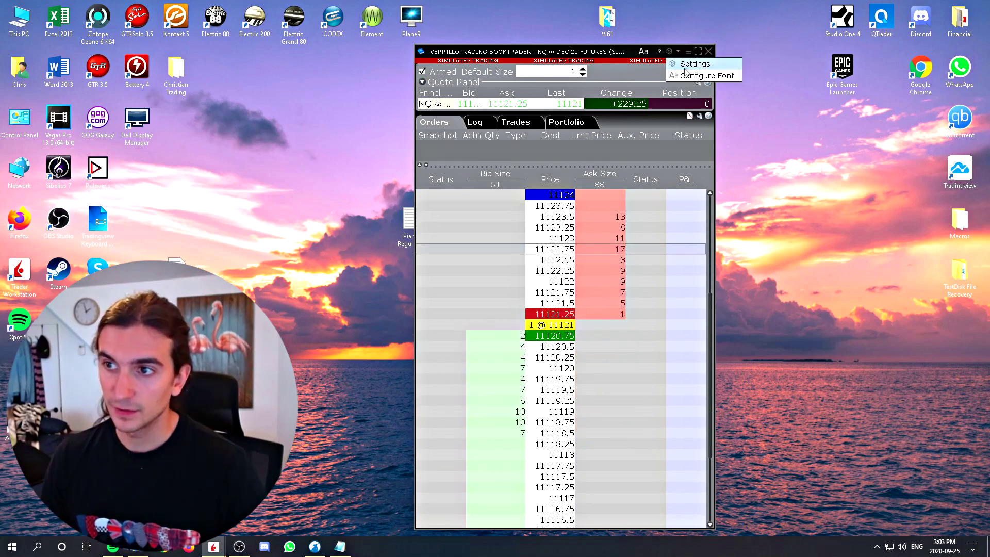
- Open the BookTrader settings, apply "Do not show status column" to the price ladder, and check the ladder
click(693, 64)
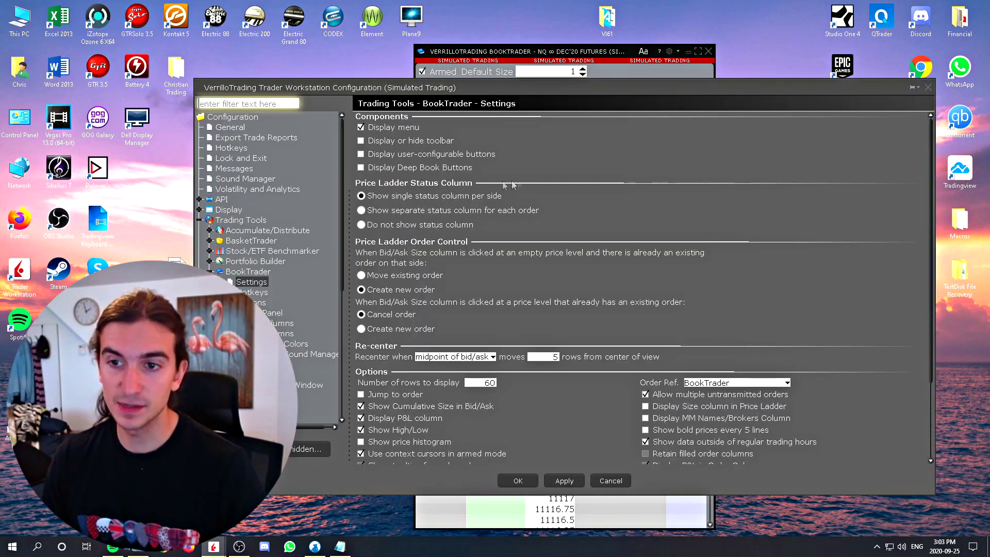
drag(585, 92, 55, 81)
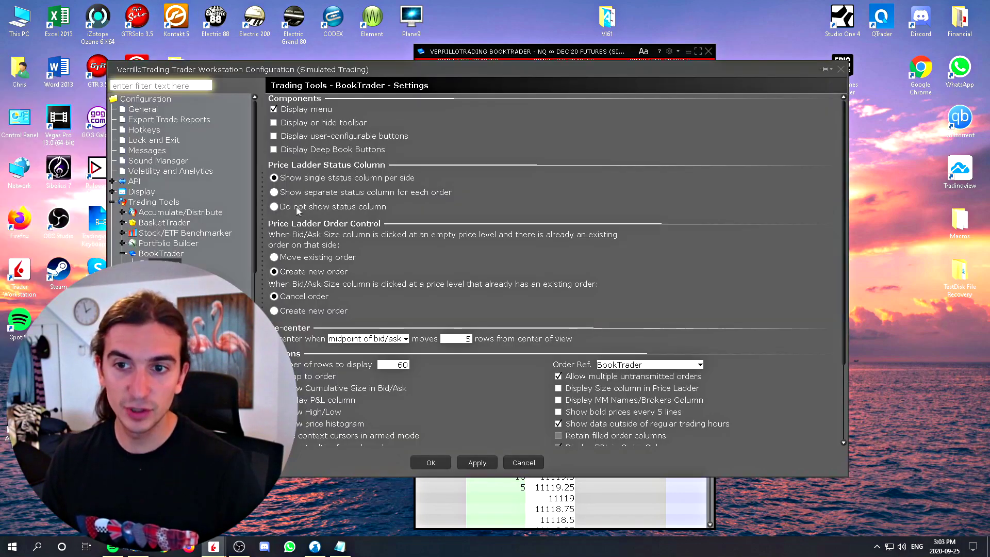
click(297, 210)
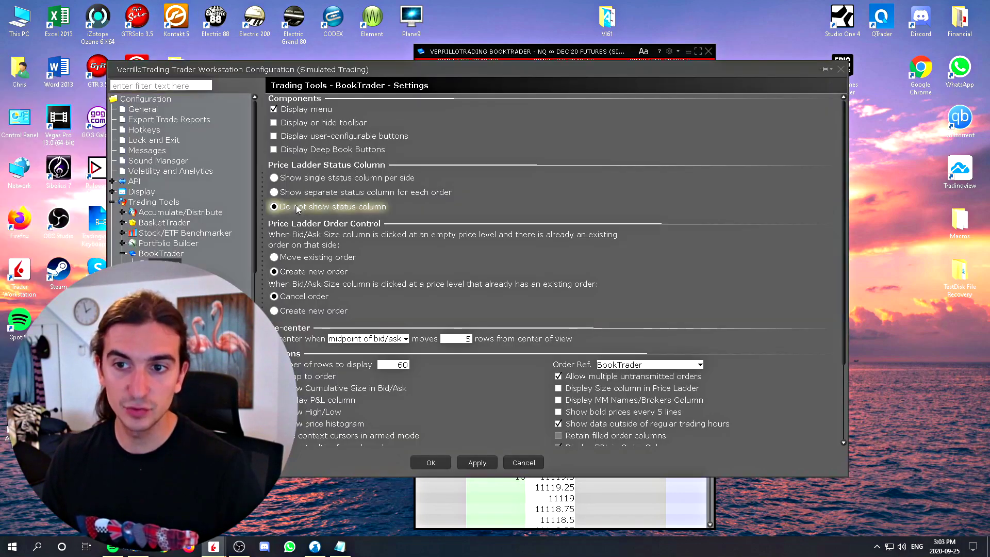
click(477, 463)
drag(588, 69, 126, 74)
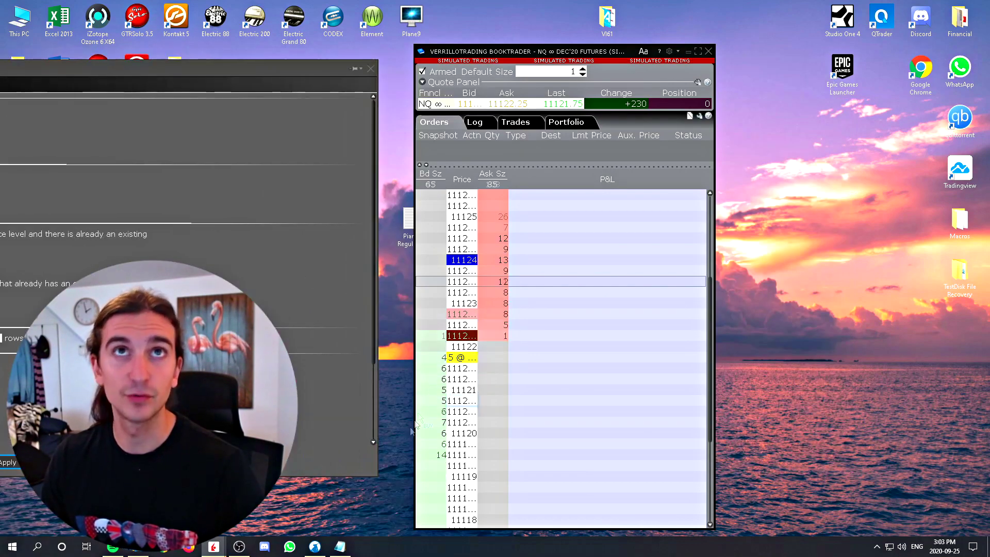
- Try the single status column per side, and set the price ladder to show a separate status column for each order
drag(185, 72, 688, 72)
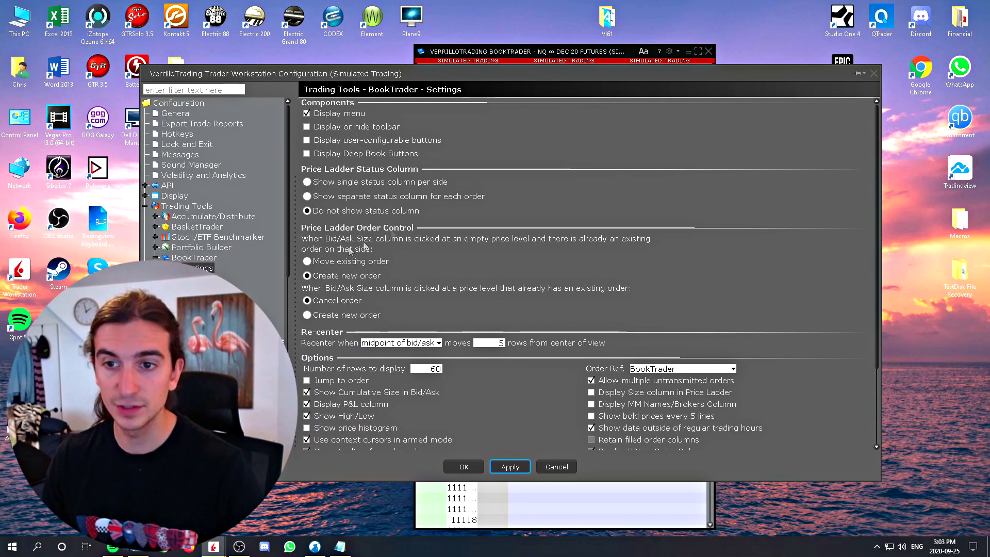
click(307, 183)
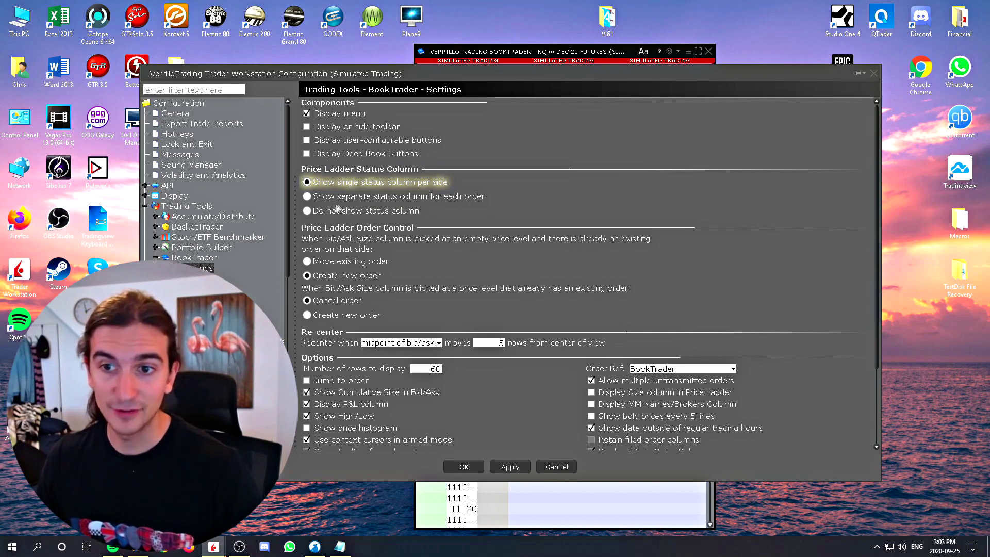
click(475, 198)
click(463, 467)
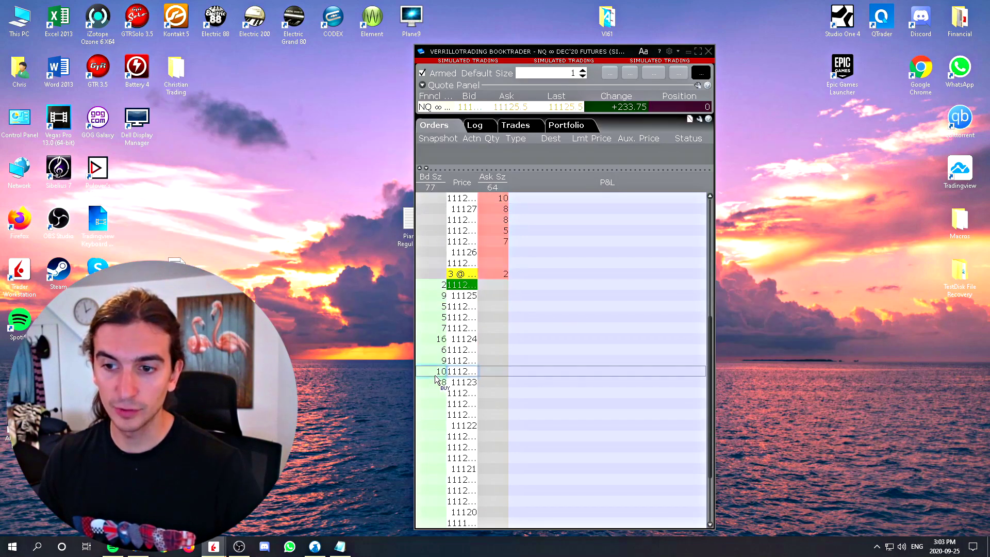
- Place four one-contract buy limit orders at separate price levels below the market and one sell limit order on the ladder
click(442, 381)
click(490, 404)
click(541, 426)
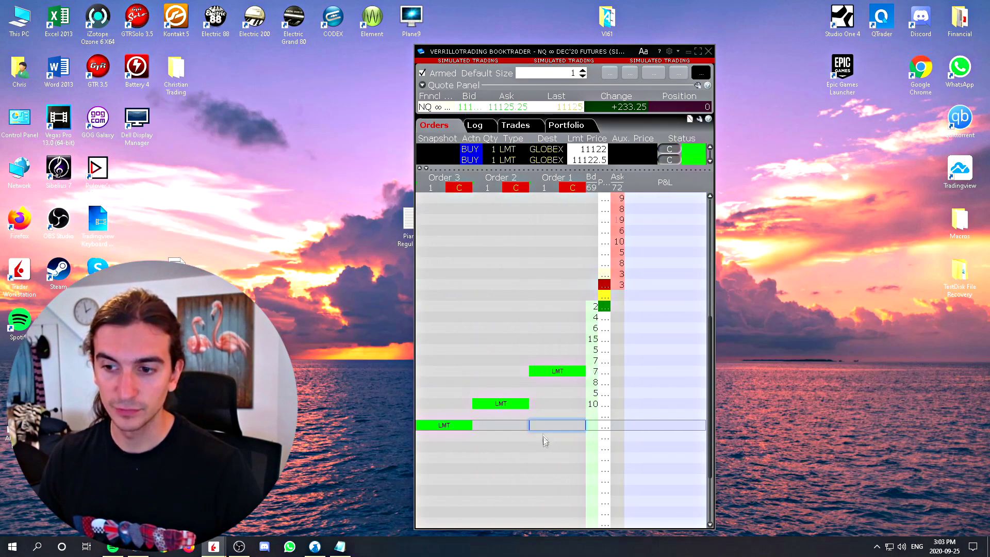
click(593, 458)
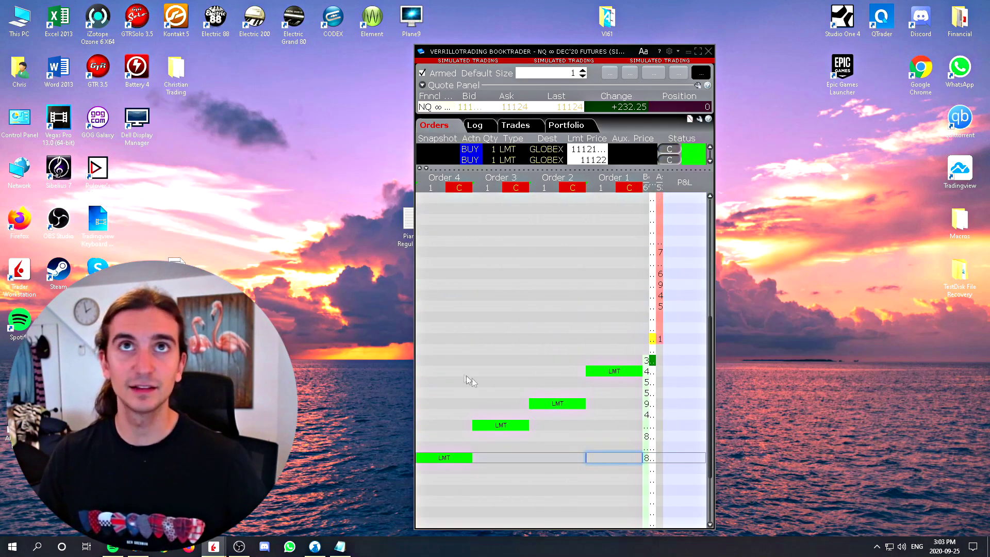
click(485, 328)
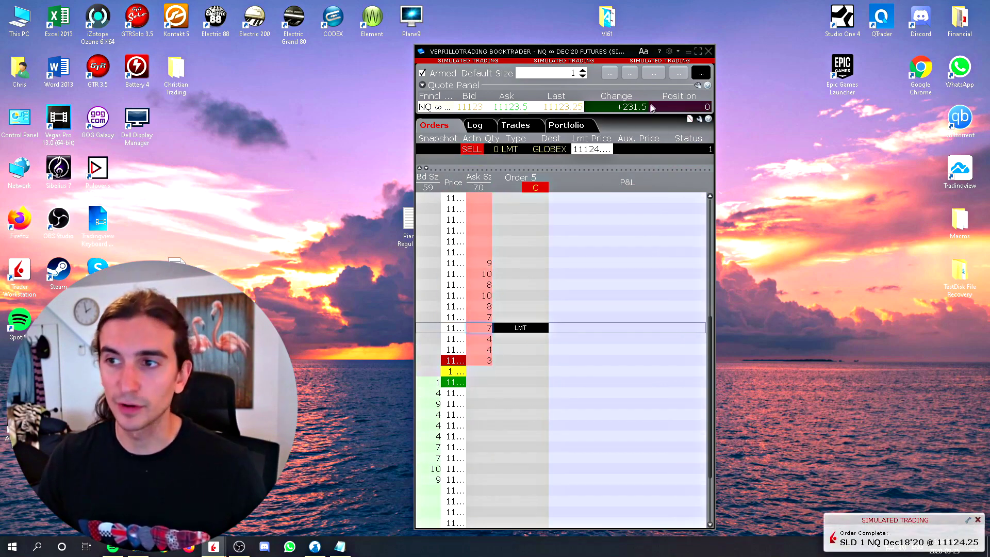
- Open the BookTrader settings and apply "Show single status column per side" to the price ladder
click(698, 86)
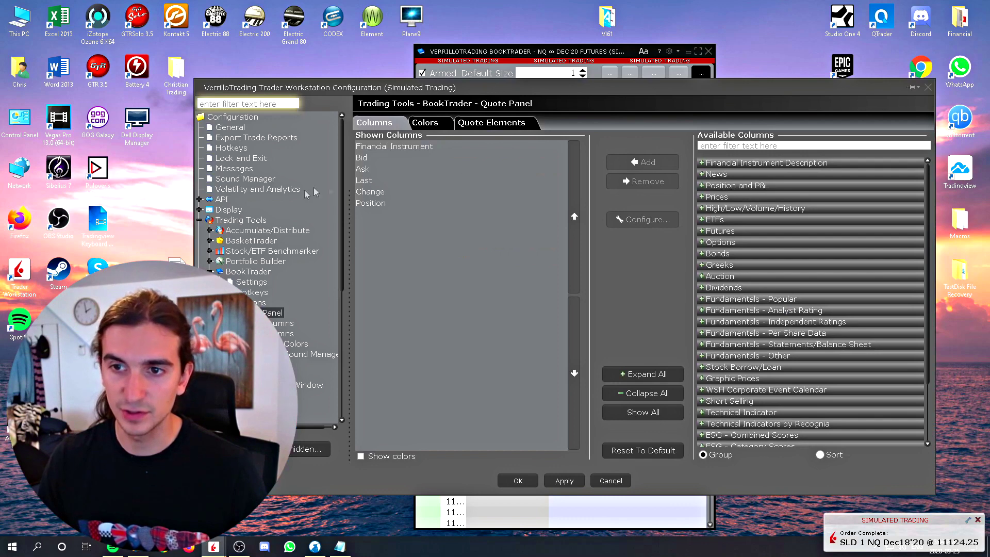
click(929, 87)
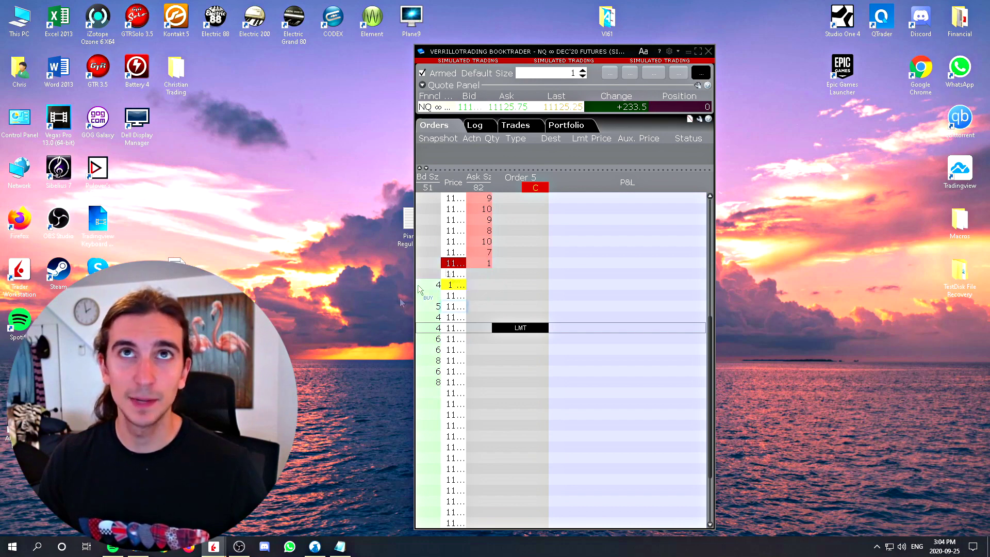
click(670, 51)
click(376, 200)
click(564, 481)
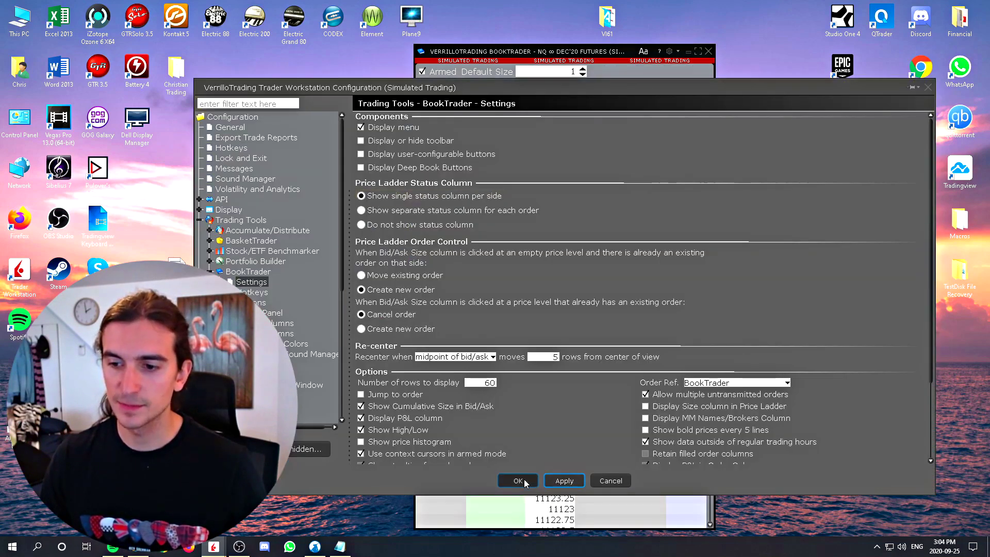
click(517, 480)
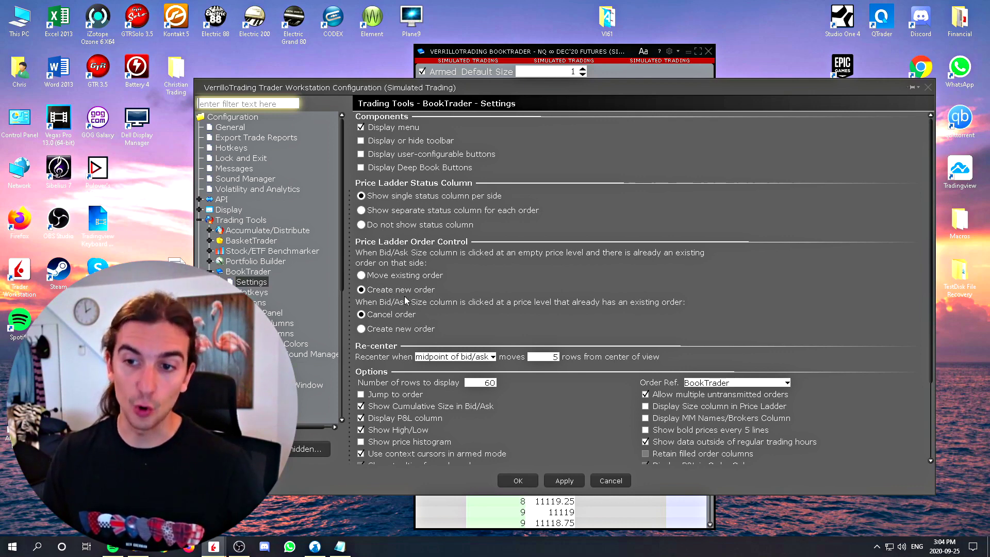
- Move the settings window aside to examine how the price ladder follows the market, bring it back, and close the settings
drag(634, 93, 91, 81)
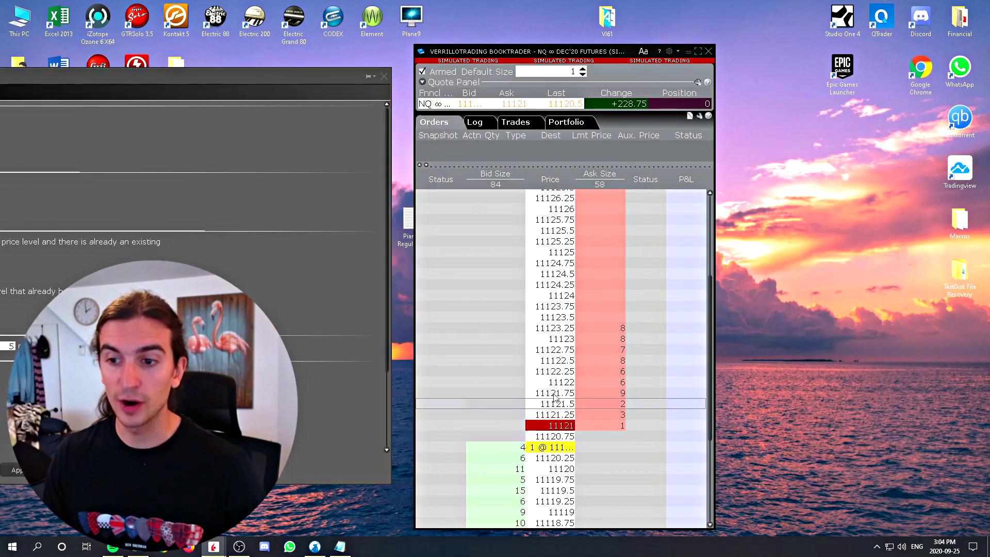
scroll(516, 387, down, 4)
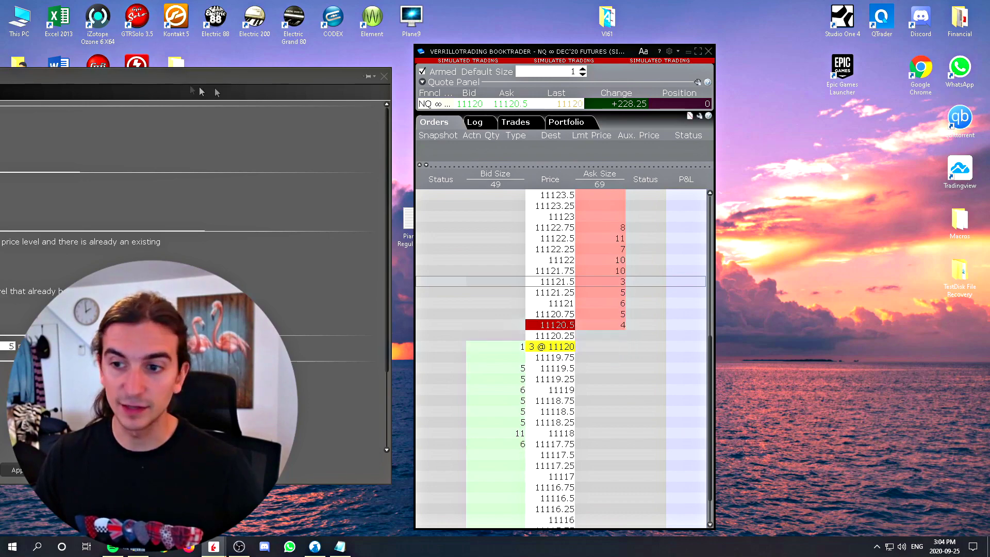
drag(221, 82, 696, 70)
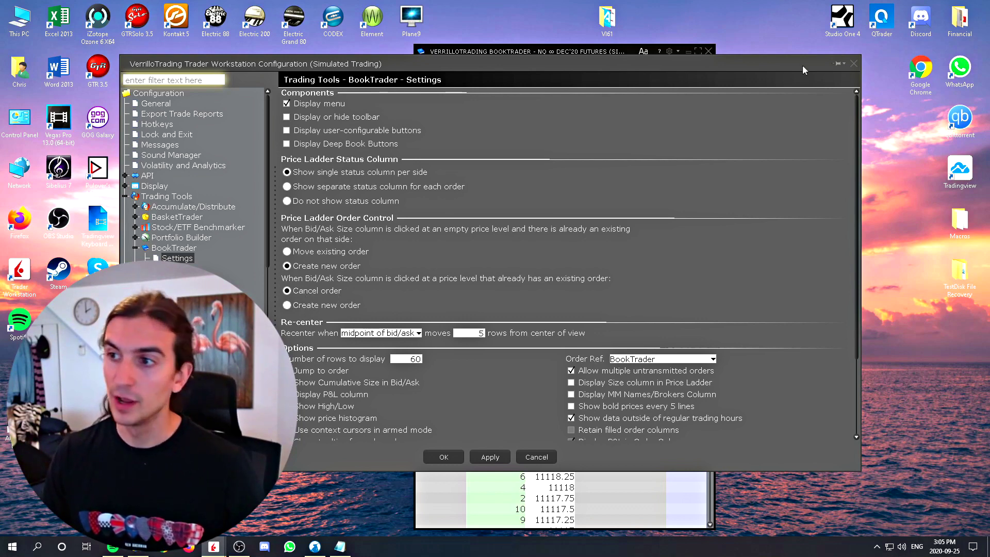
click(856, 62)
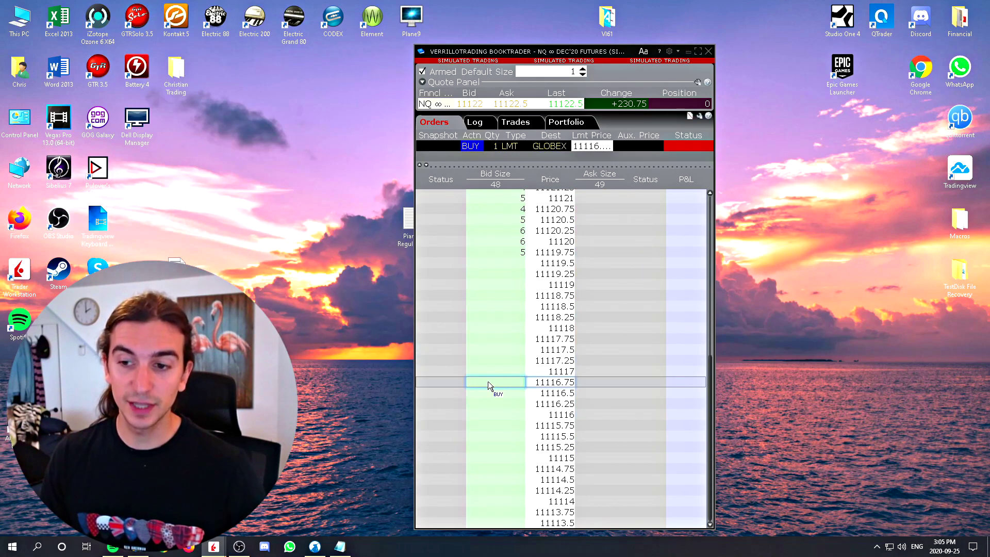
- Place one-contract buy limit orders at 11119.25 and 11119 on the ladder, and cancel both at their price levels
click(488, 340)
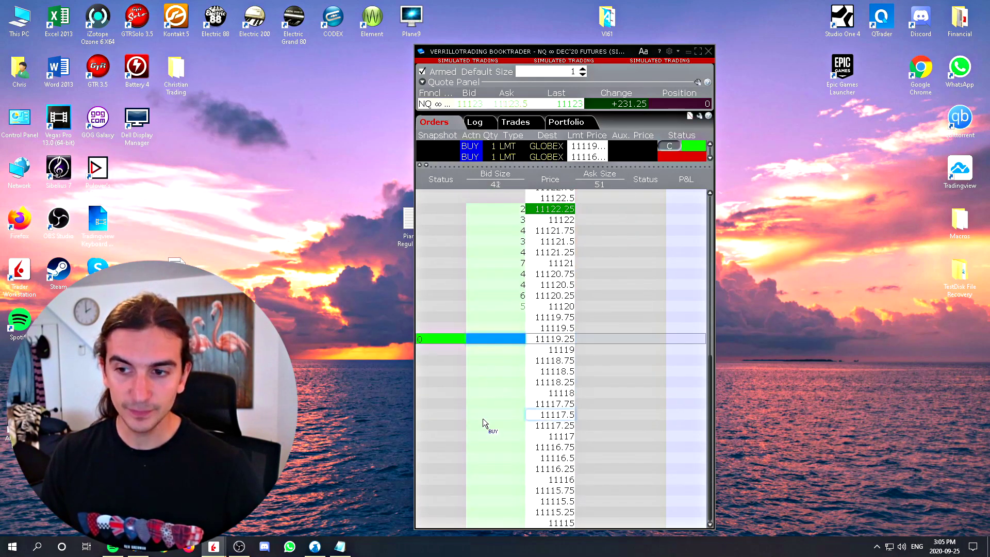
click(487, 350)
click(493, 339)
click(495, 349)
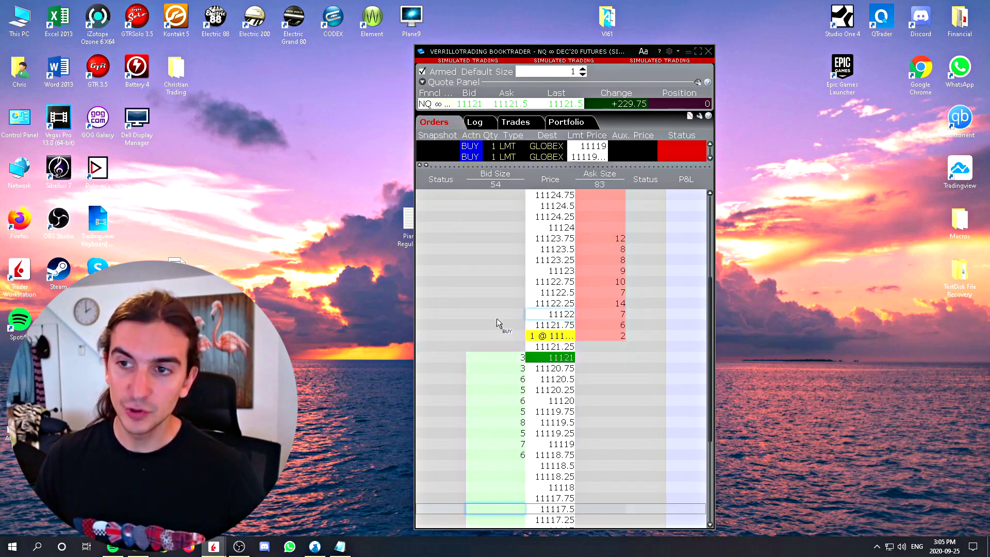
scroll(484, 313, down, 4)
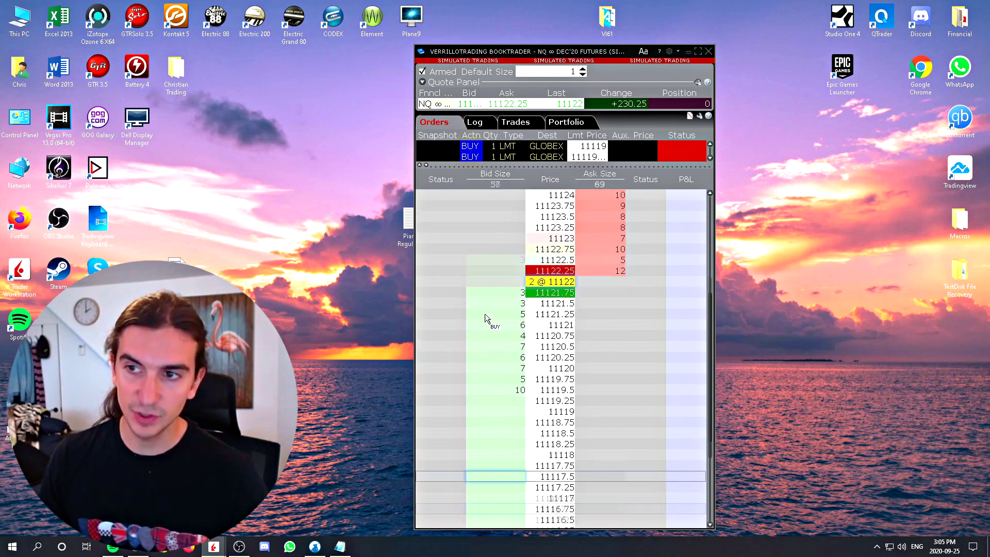
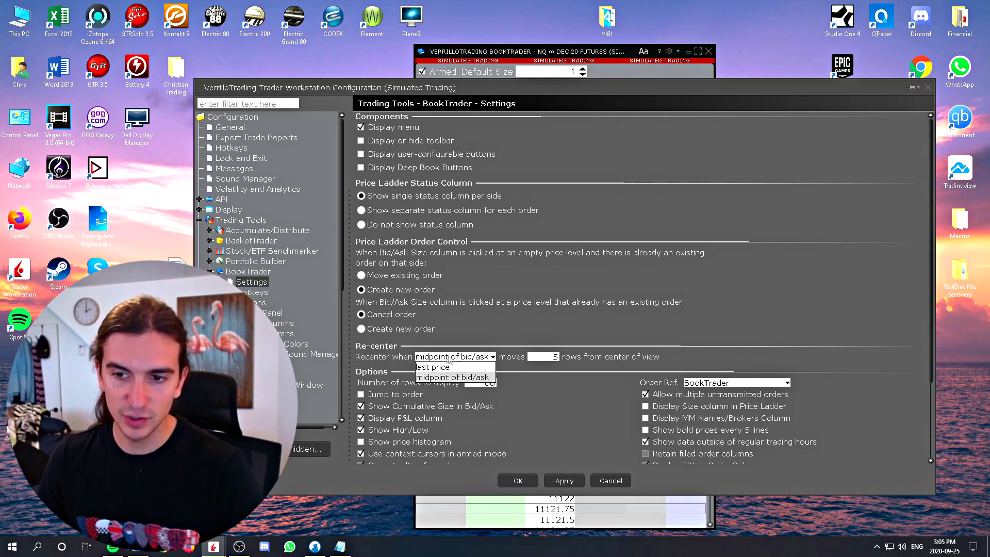
- Examine the re-center reference choices, last price and midpoint of bid/ask, and the number of rows that triggers re-centering
click(432, 358)
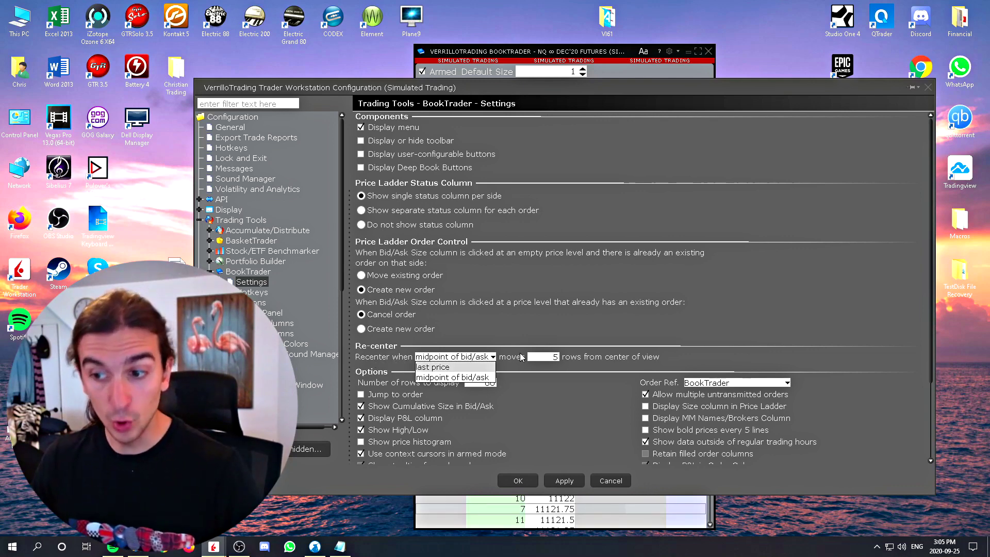
click(539, 357)
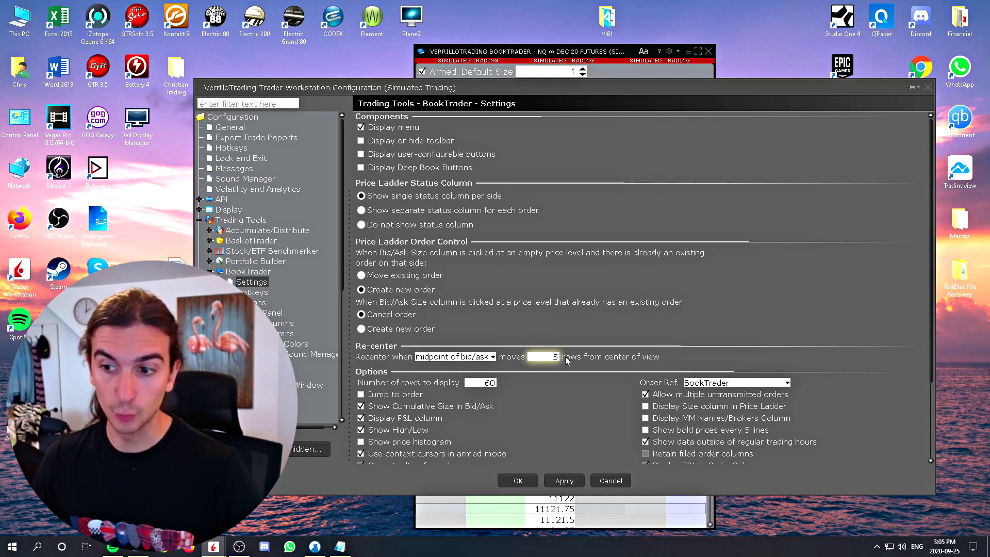
click(419, 358)
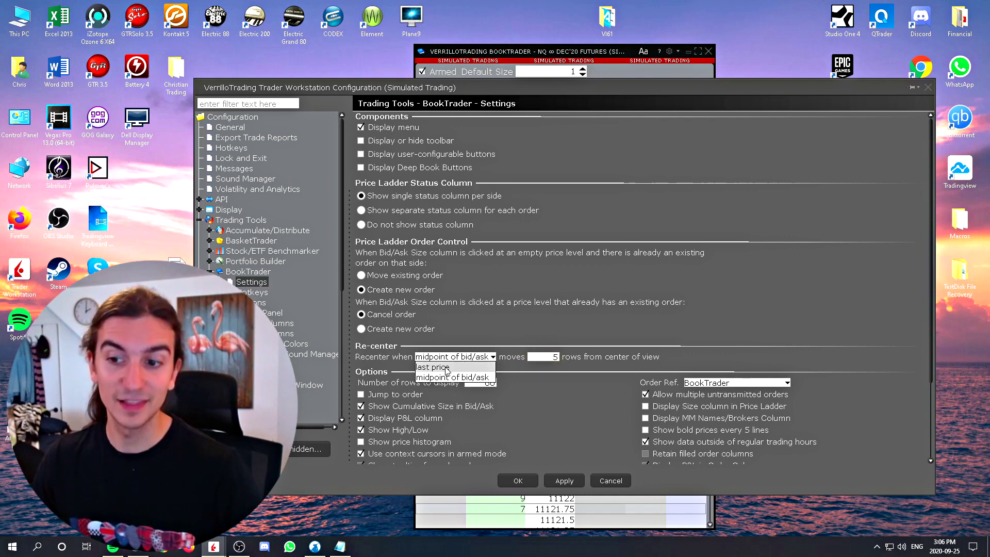
click(549, 357)
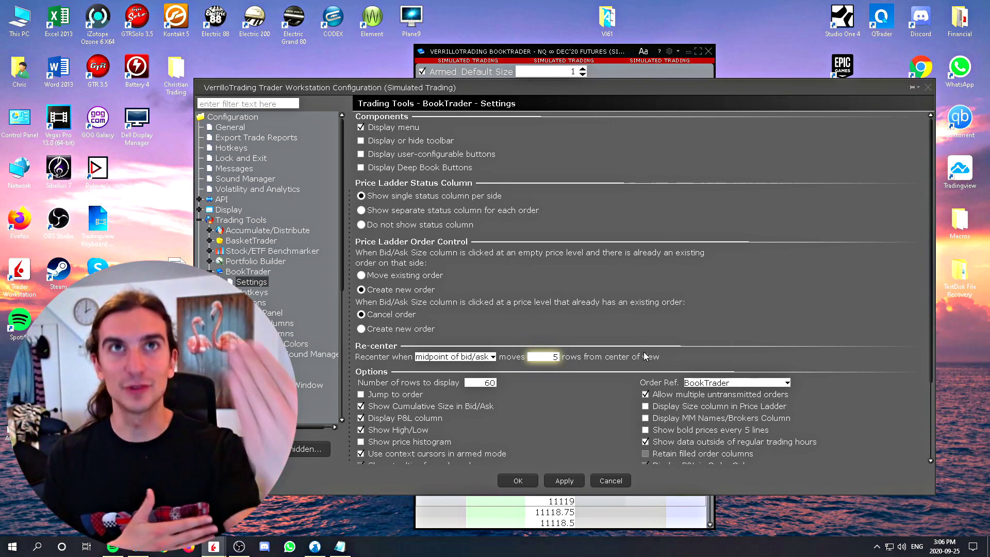
- Enable "Display auto-scroll countdown after scrolling" in the BookTrader options, apply it, and close the settings
drag(932, 283, 929, 325)
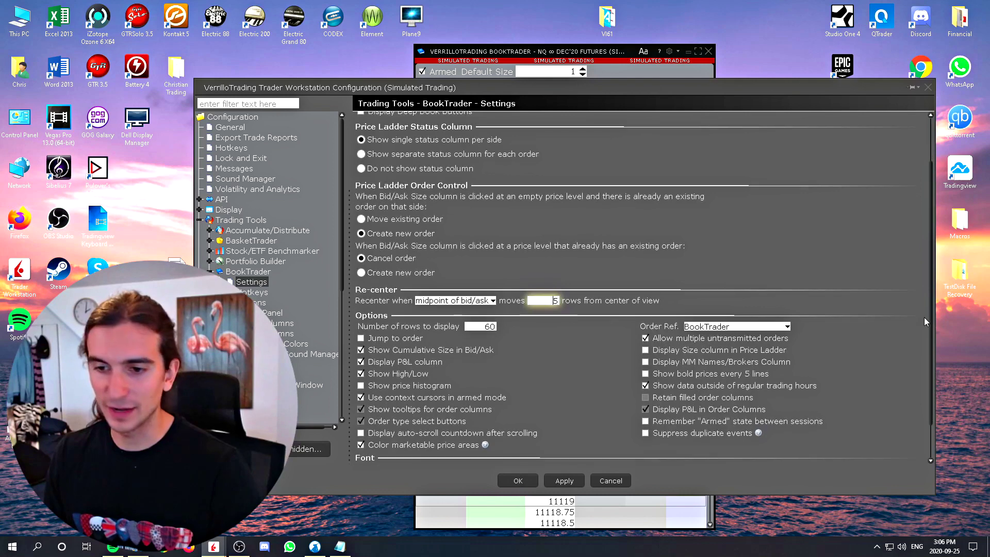
click(361, 434)
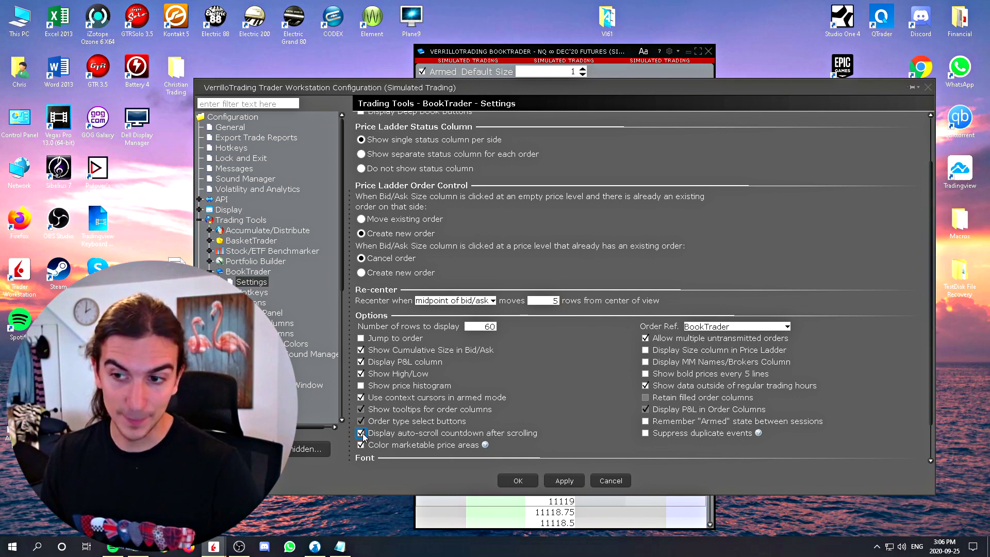
click(564, 480)
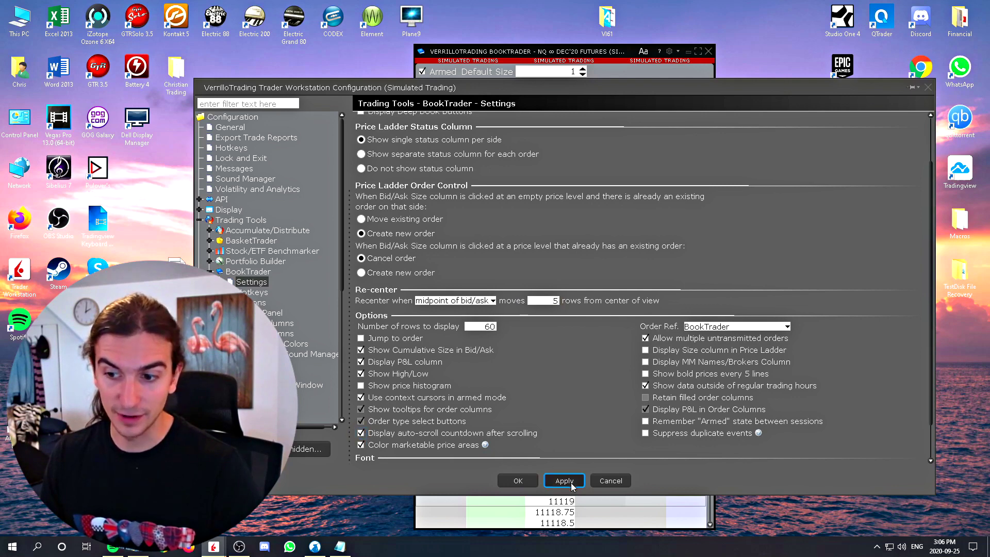
click(519, 481)
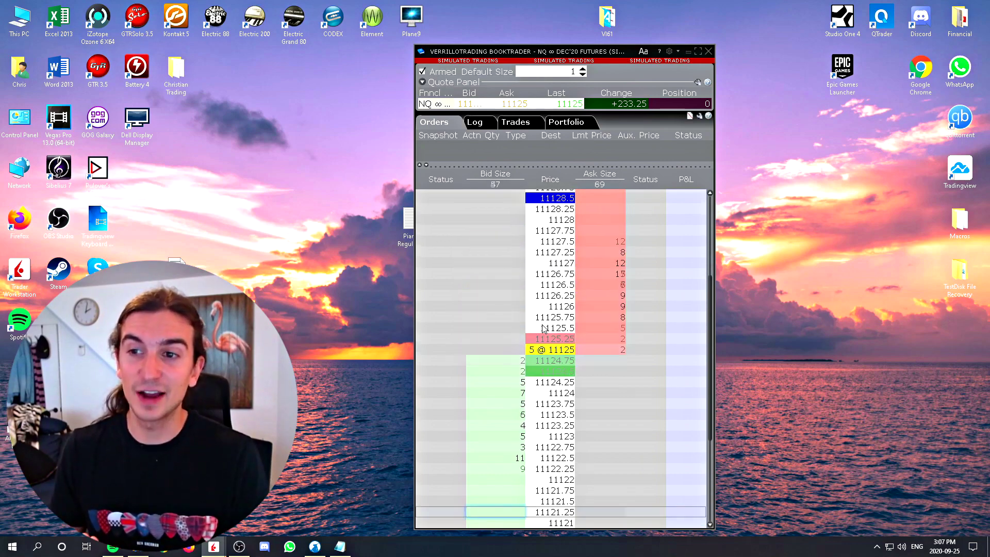
- Reopen the BookTrader settings, inspect "Number of rows to display", and move the window aside to examine the extent of the price ladder
click(700, 115)
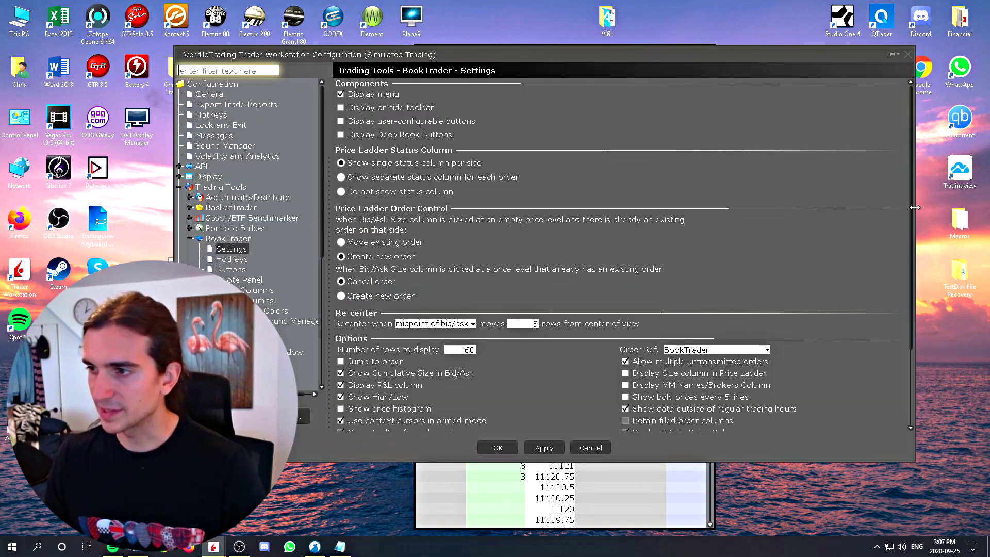
scroll(912, 205, down, 3)
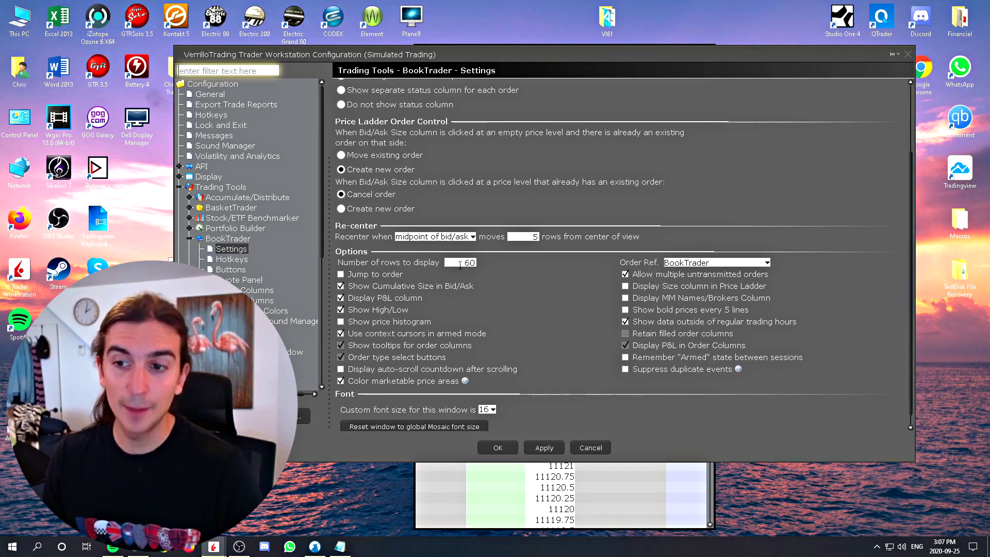
drag(460, 266, 483, 264)
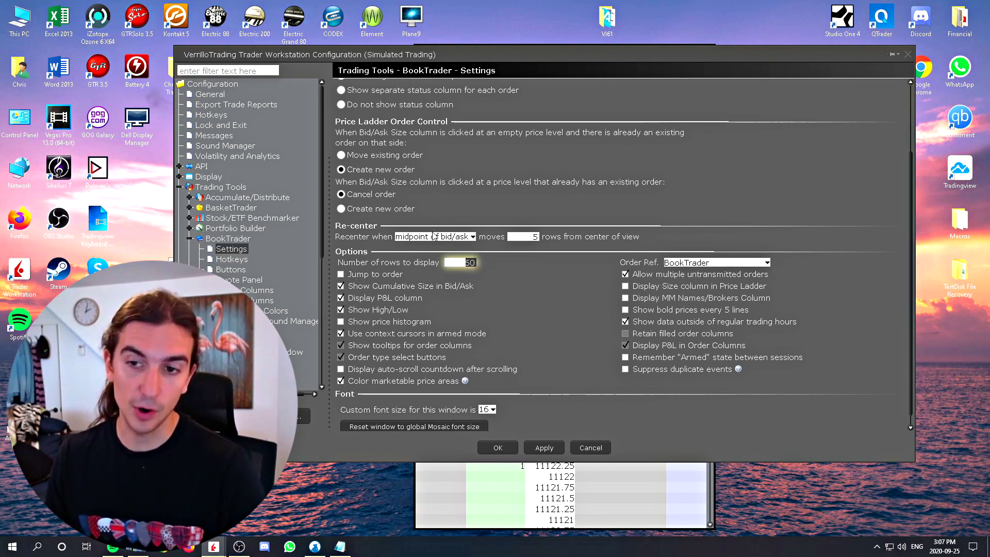
click(453, 265)
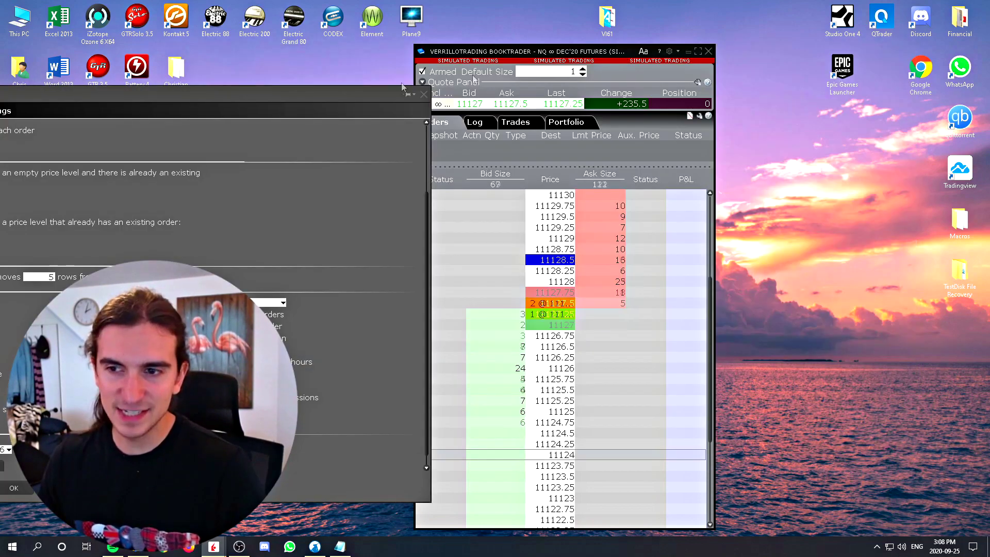
drag(206, 93, 133, 78)
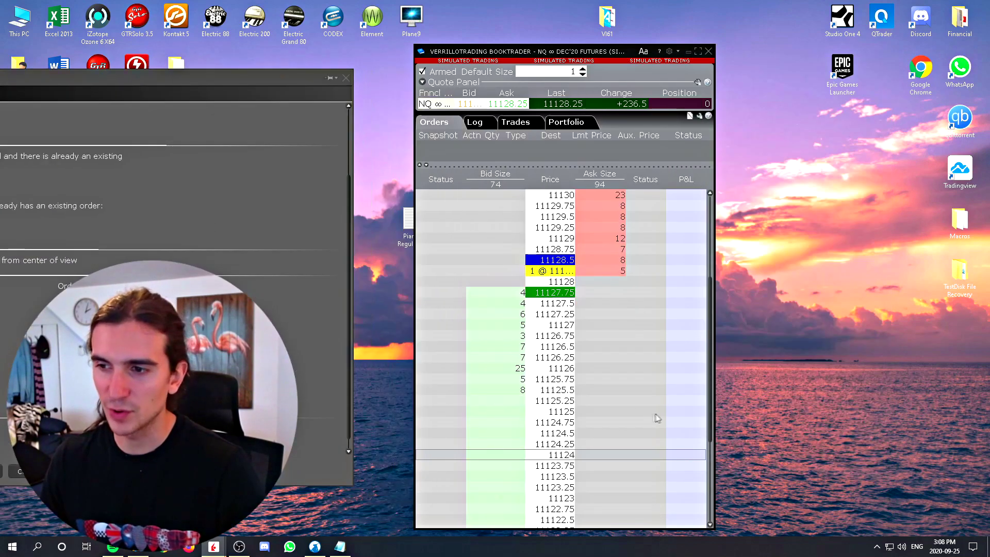
scroll(572, 345, down, 5)
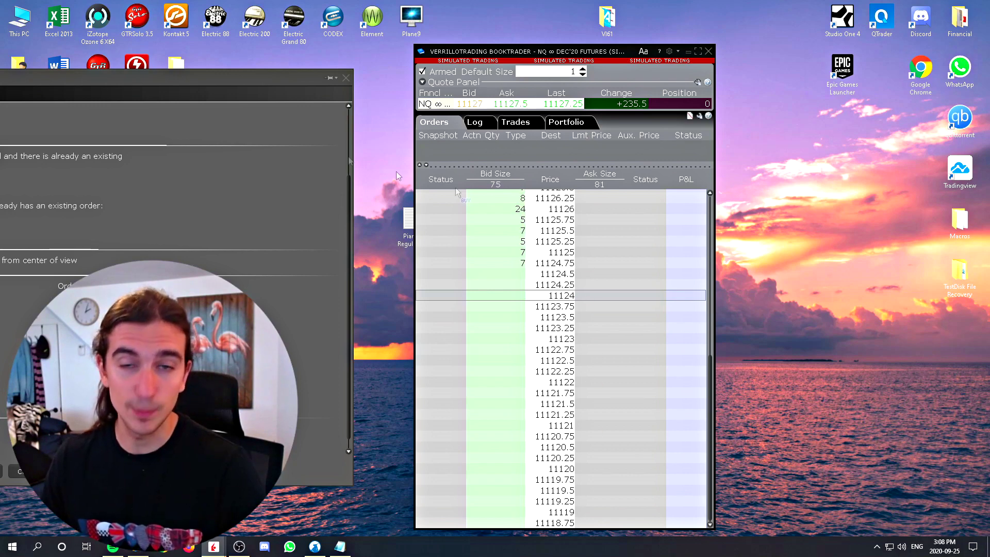
- Bring the settings window back and examine the available Order Ref. choices, keeping BookTrader
click(217, 77)
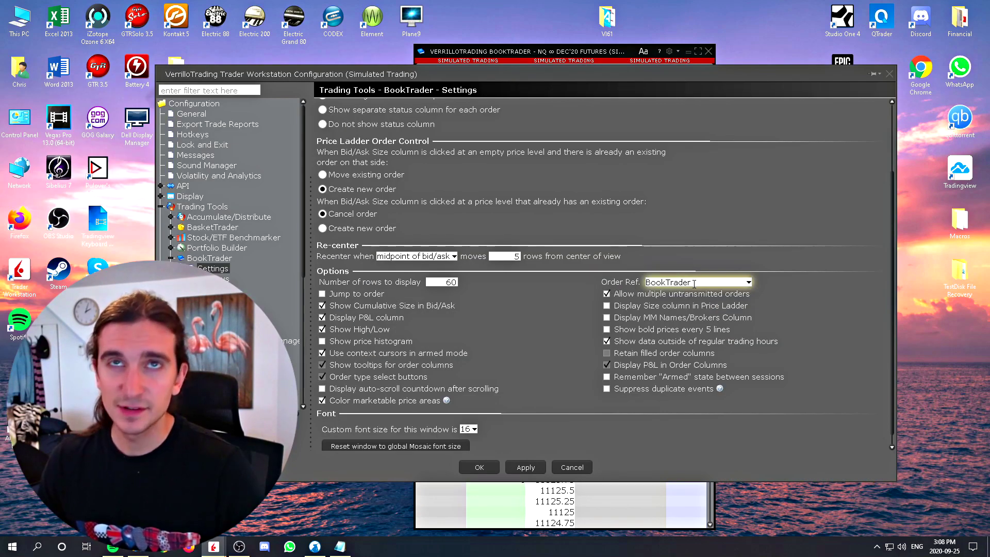
click(749, 283)
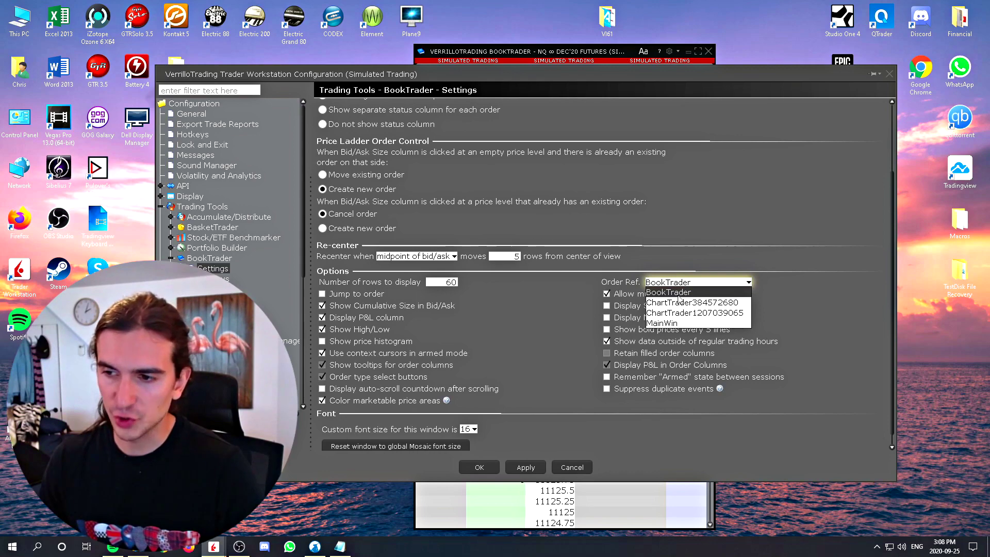
click(705, 284)
drag(590, 81, 624, 146)
drag(708, 143, 694, 97)
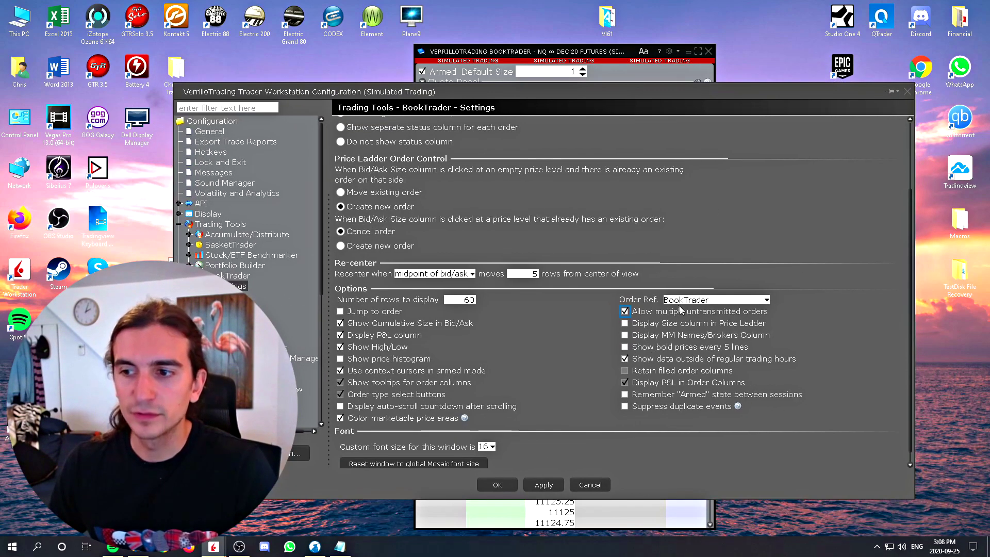
click(707, 300)
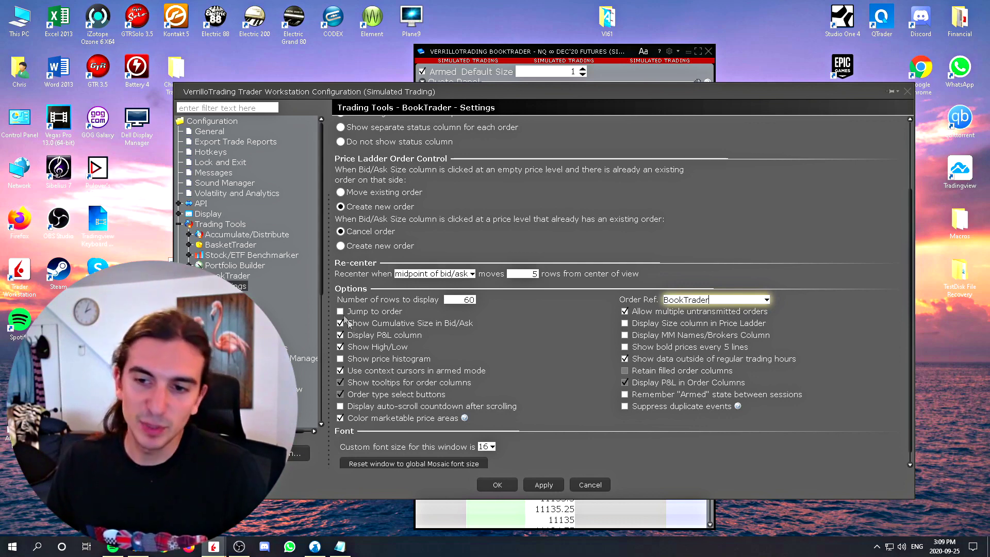
- Apply "Show price histogram", move the settings aside to examine the histogram on the ladder, and turn the option off again
drag(608, 92, 215, 80)
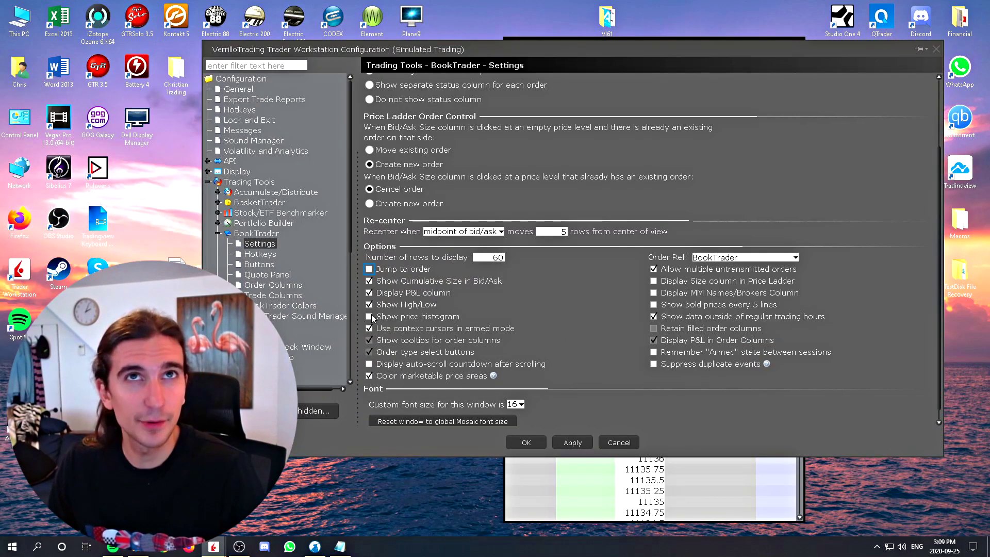
click(572, 442)
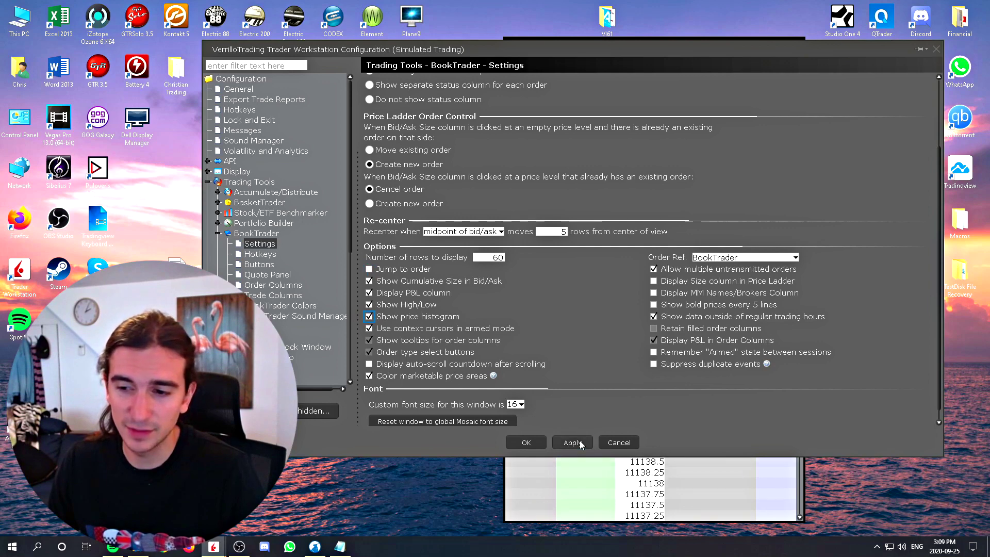
drag(742, 49, 227, 102)
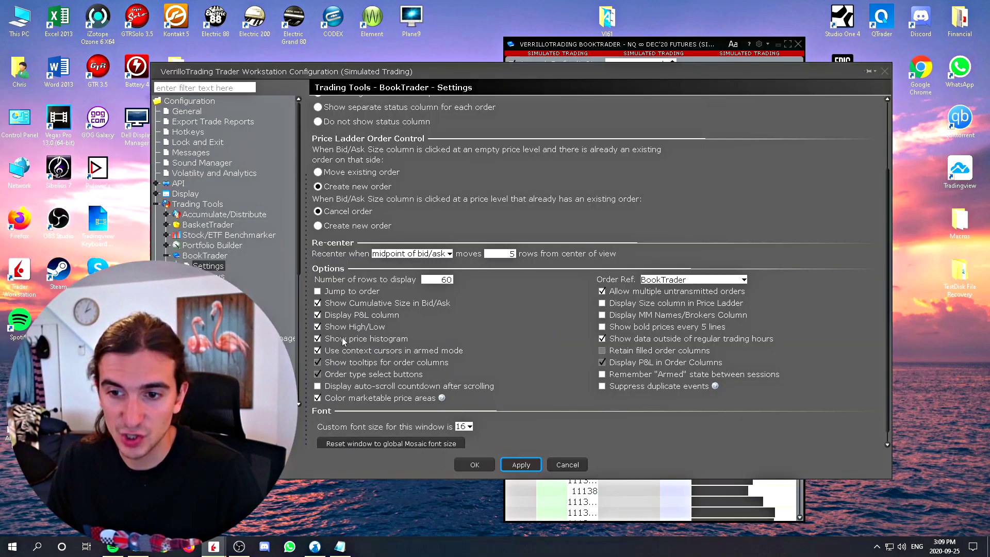
click(344, 341)
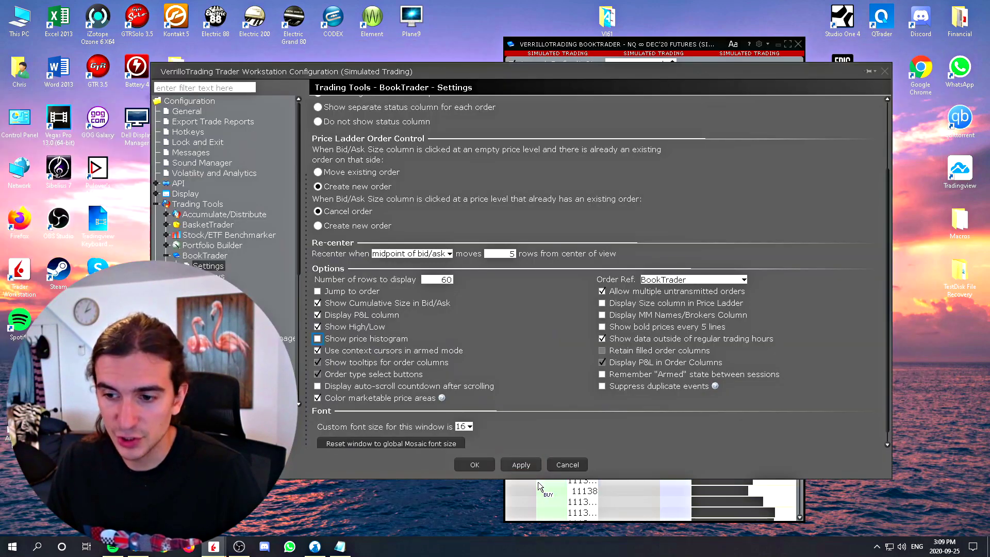
click(520, 465)
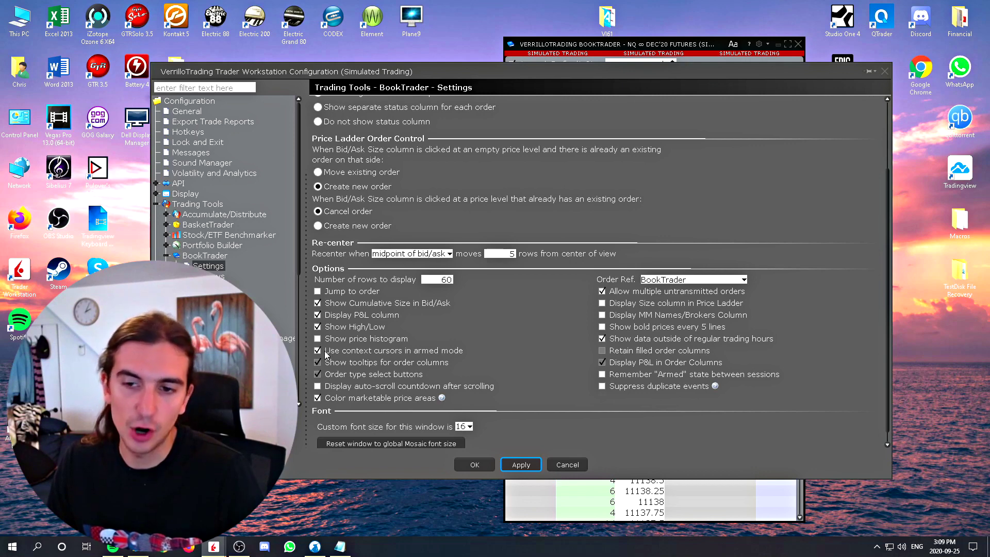
- Turn off "Use context cursors in armed mode", check the pointer over the price ladder, and re-enable and apply the option
click(318, 351)
click(521, 464)
drag(766, 80, 359, 97)
click(592, 316)
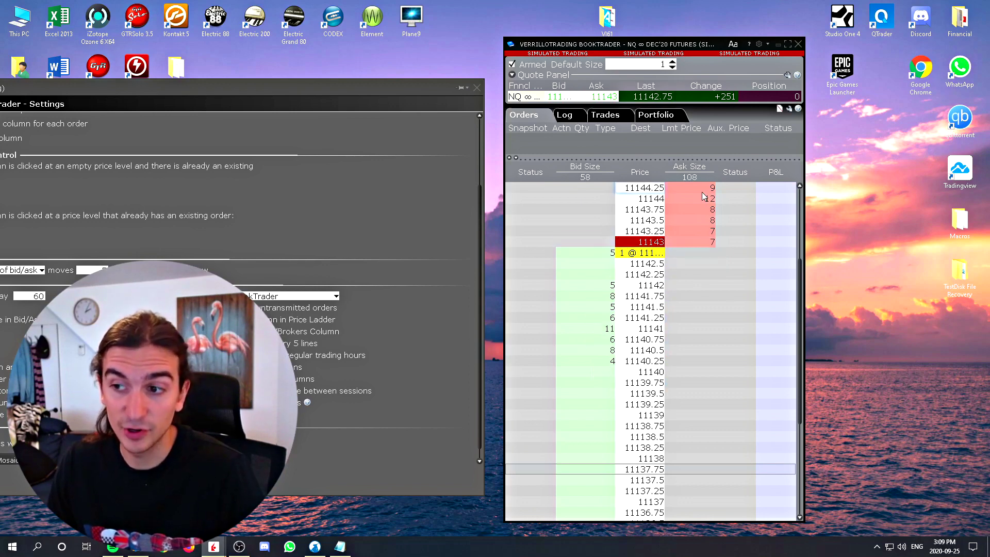
scroll(694, 225, up, 3)
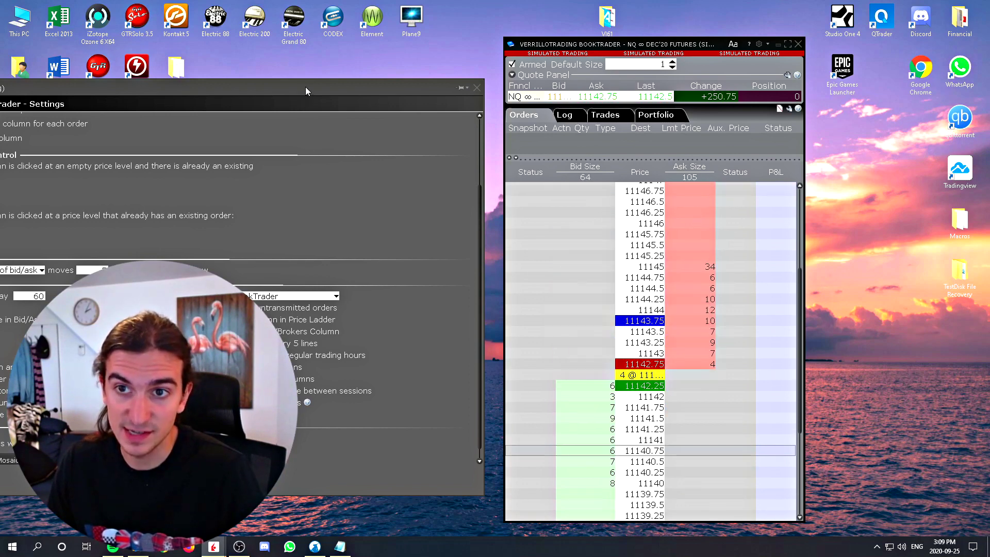
drag(306, 87, 648, 93)
click(455, 488)
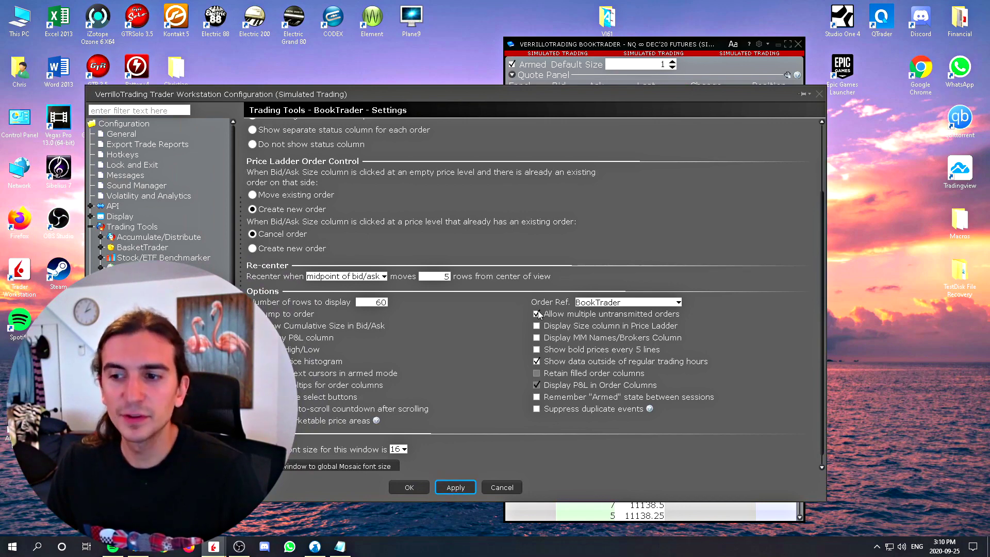
- Move the settings window aside and place one-contract limit orders at several ladder price levels, including a buy at 11142.5
drag(710, 98, 387, 93)
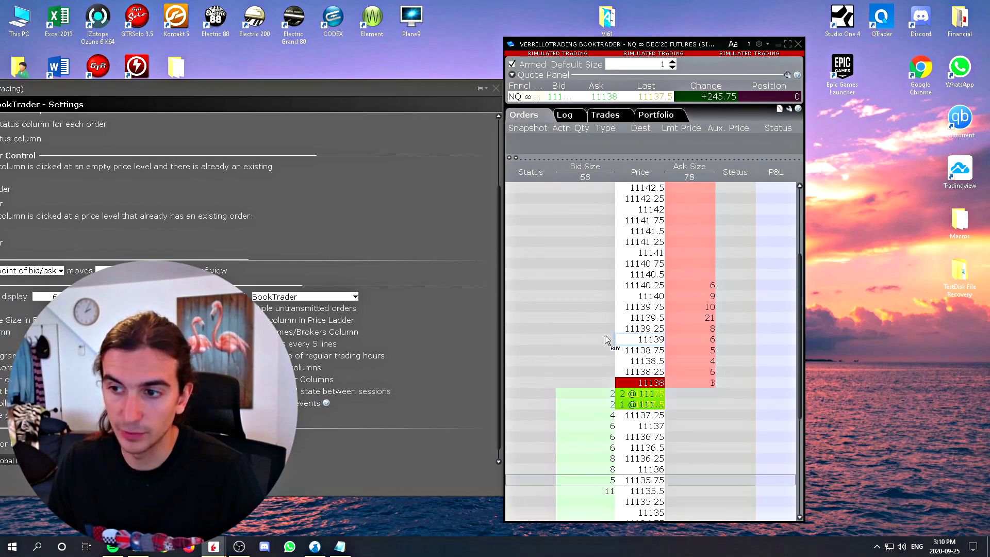
scroll(664, 343, up, 3)
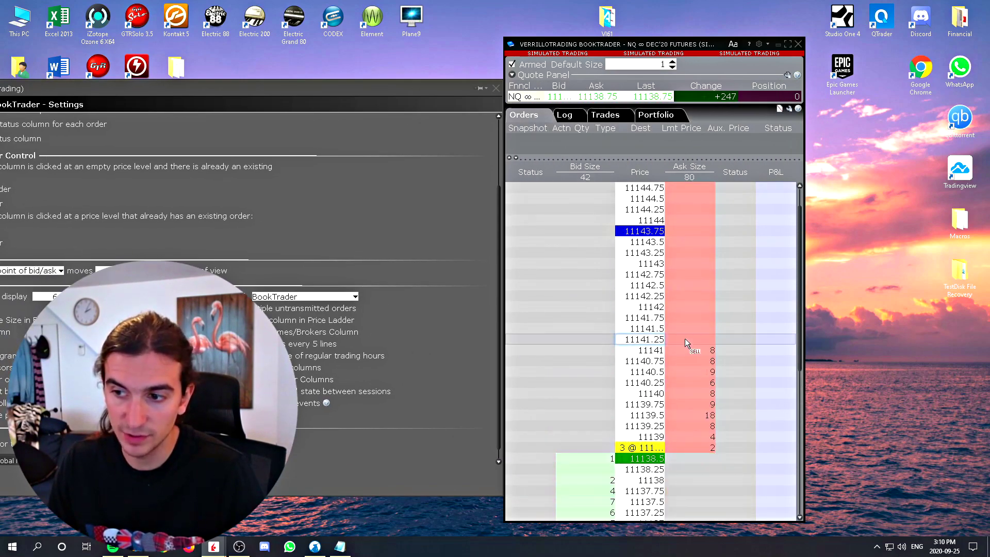
click(685, 339)
click(694, 273)
click(691, 221)
scroll(693, 197, up, 1)
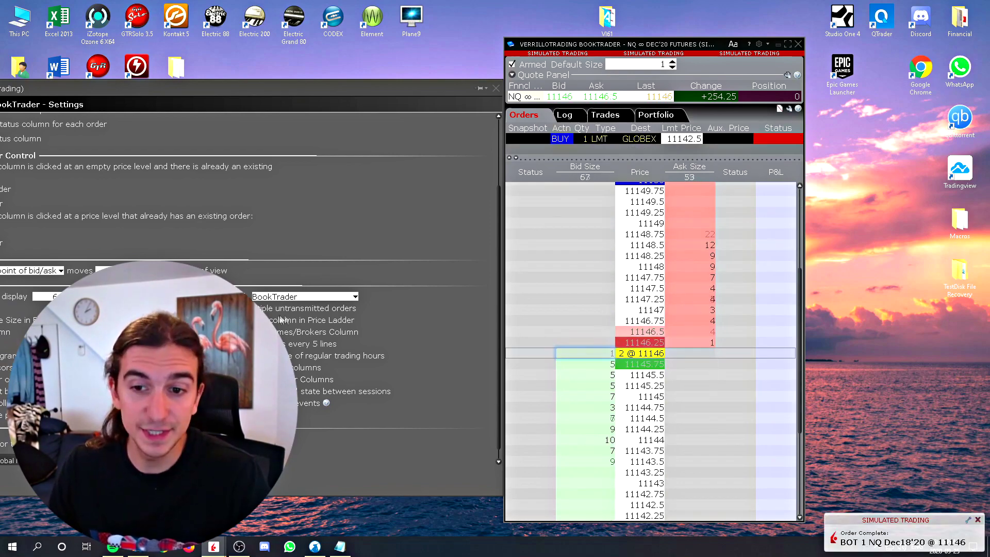
- Enable "Display Size column in Price Ladder", examine the added Size columns beside the orders, and switch the option back off
drag(314, 93, 713, 52)
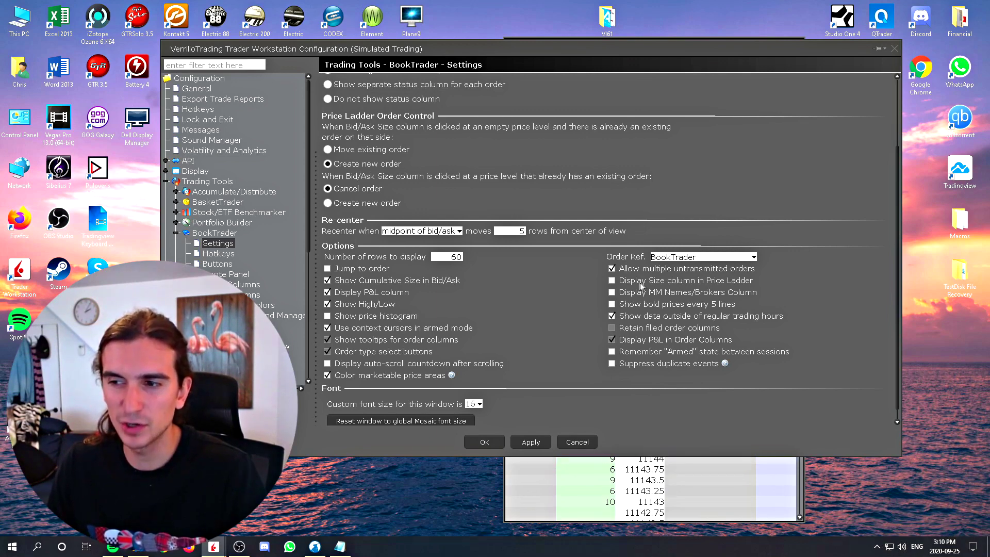
click(694, 286)
drag(722, 52, 272, 79)
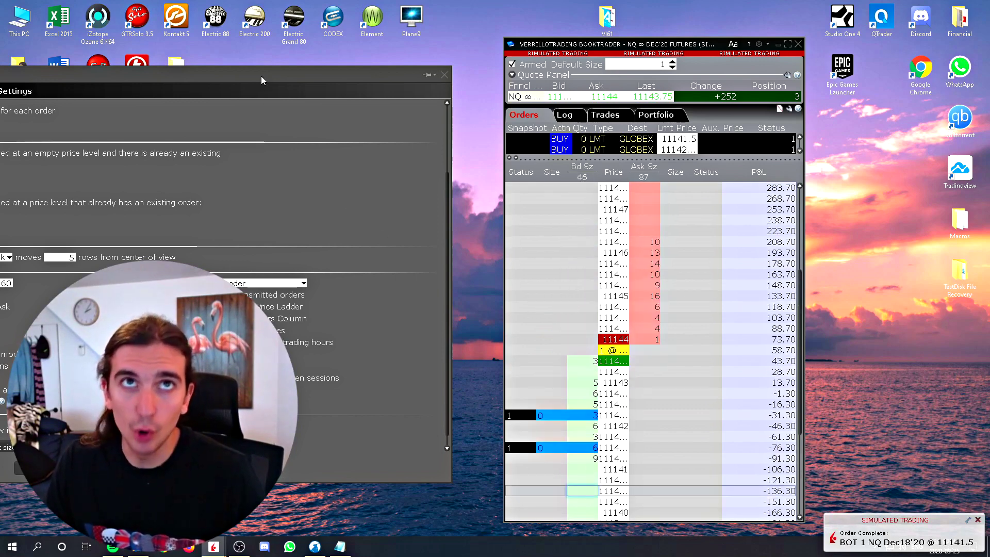
drag(261, 78, 615, 76)
click(485, 303)
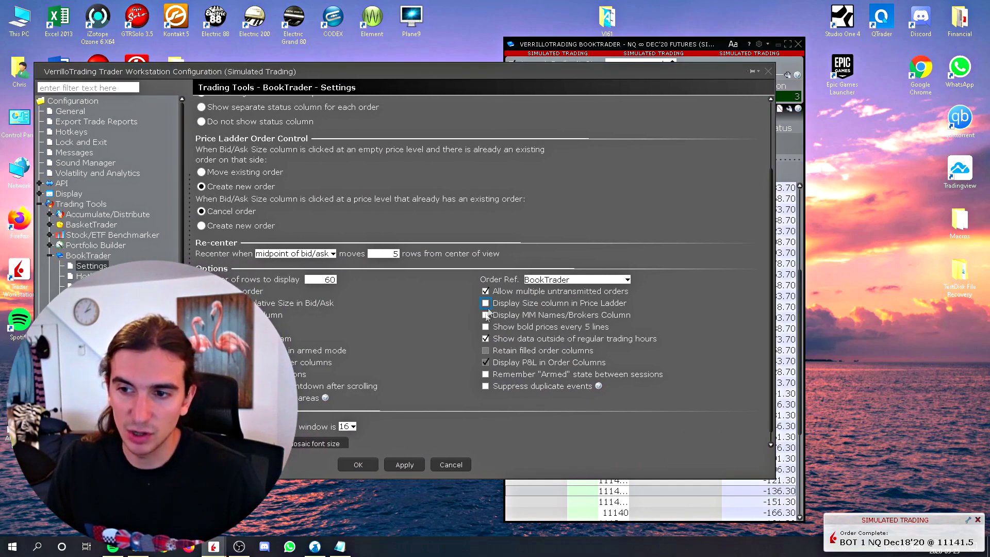
click(405, 465)
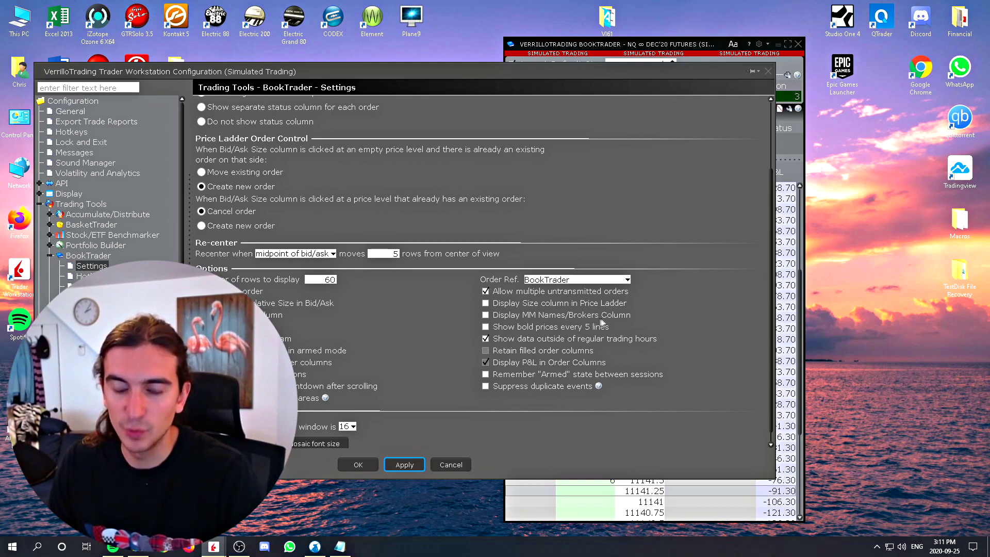
- Enable and apply "Show bold prices every 5 lines", move the settings aside to check the ladder, and turn the option off again
drag(605, 76, 679, 72)
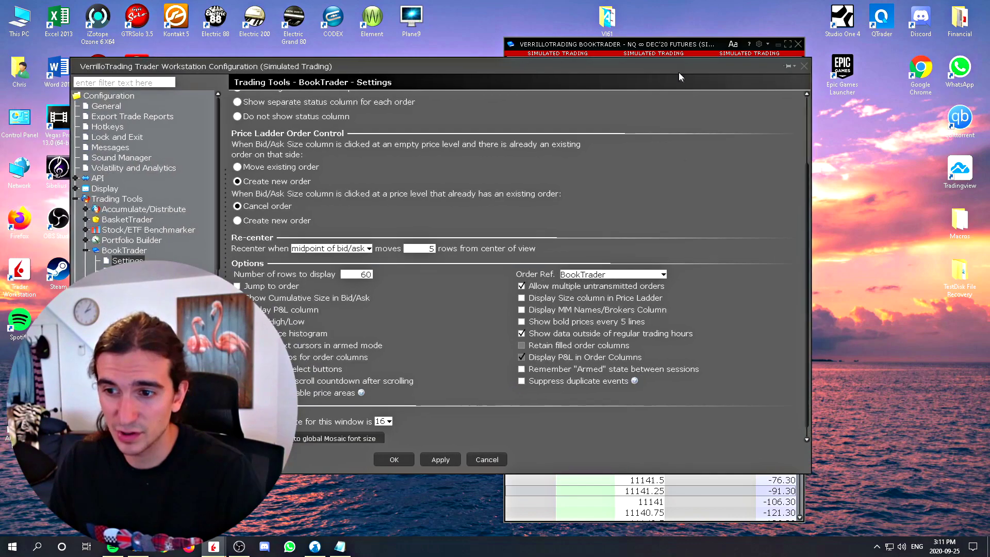
click(523, 323)
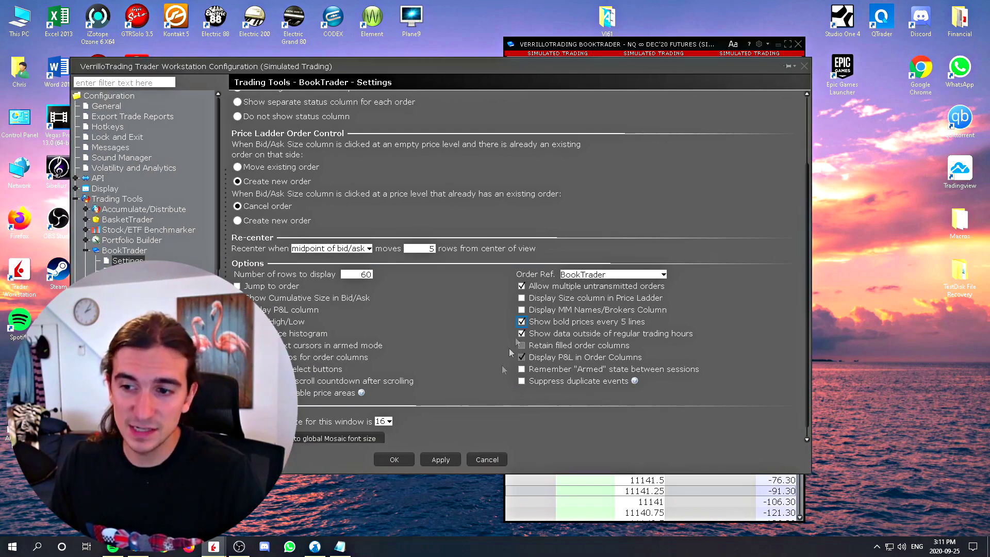
click(451, 455)
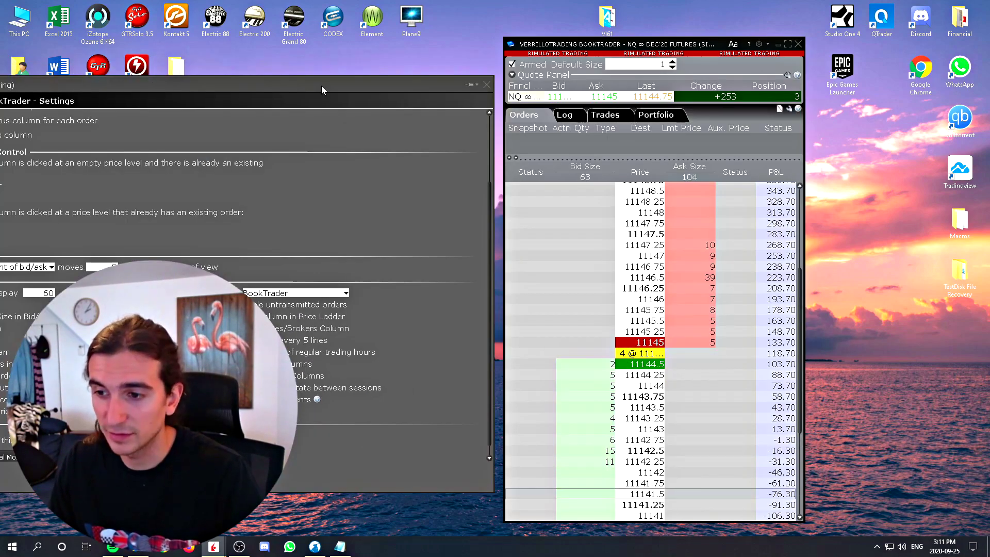
drag(322, 86, 573, 79)
click(455, 328)
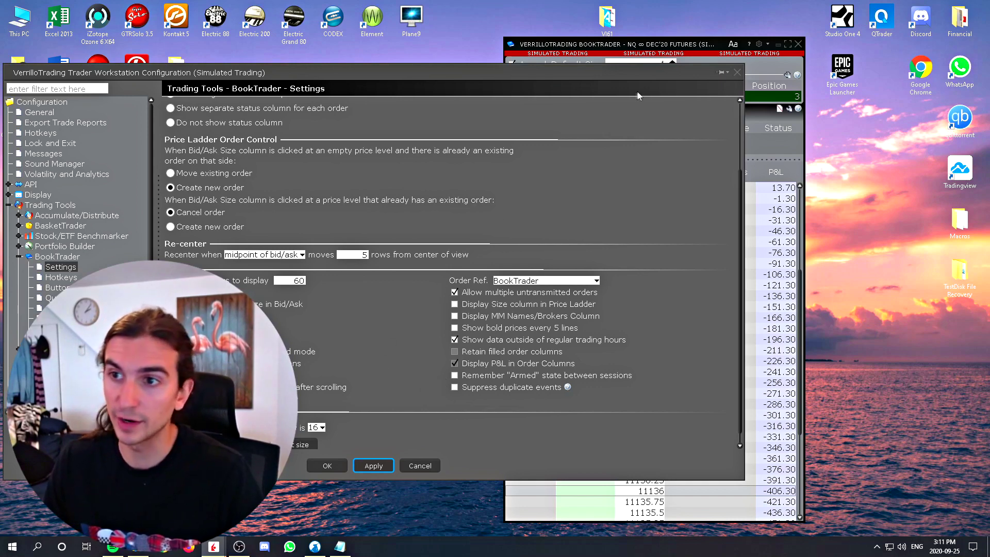
- Enable and apply "Suppress duplicate events", and move the settings aside to expose the price ladder
drag(648, 72, 528, 149)
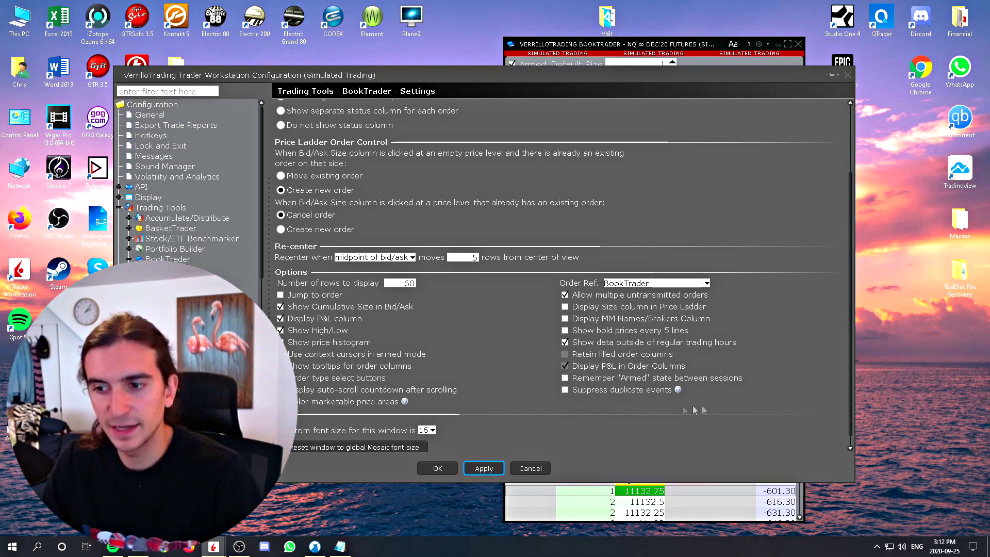
click(565, 390)
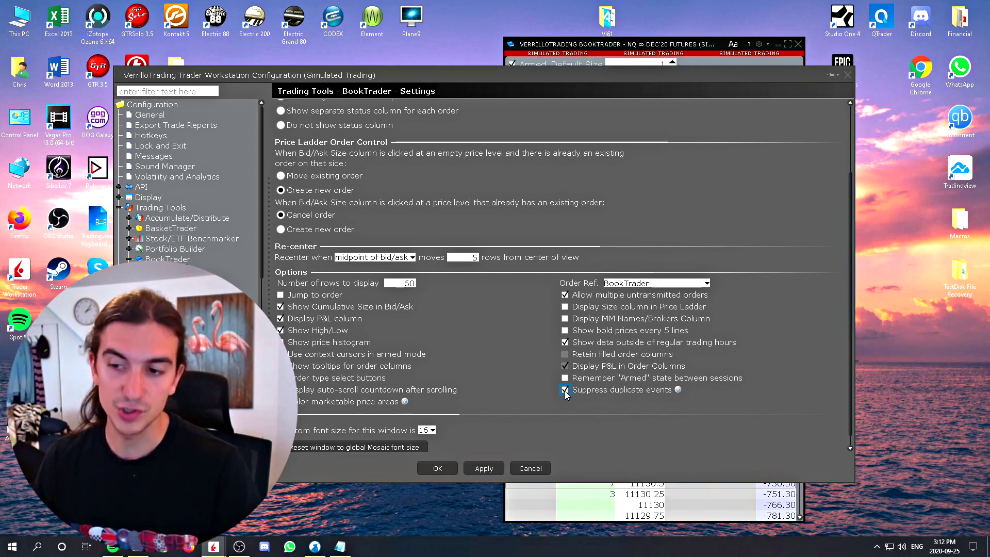
click(499, 471)
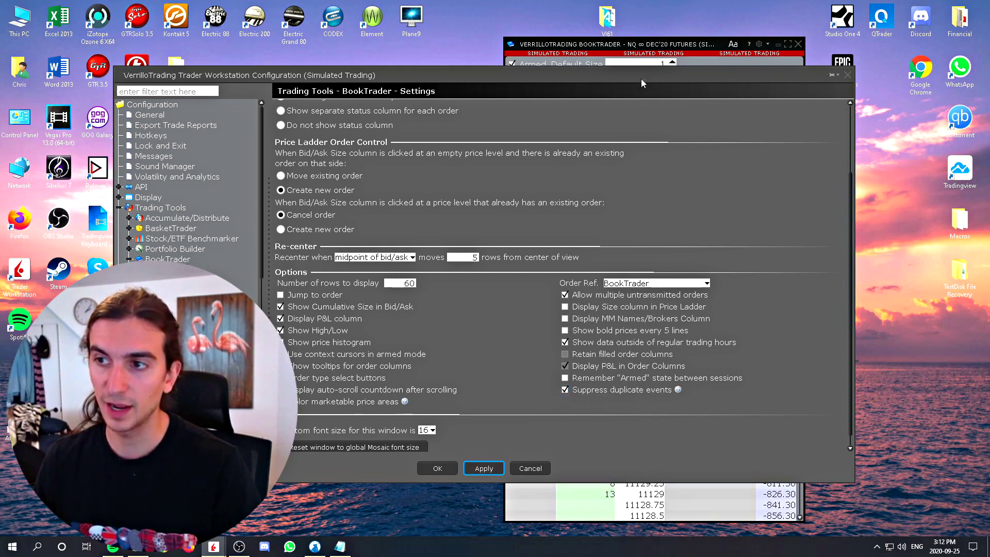
drag(649, 79, 303, 73)
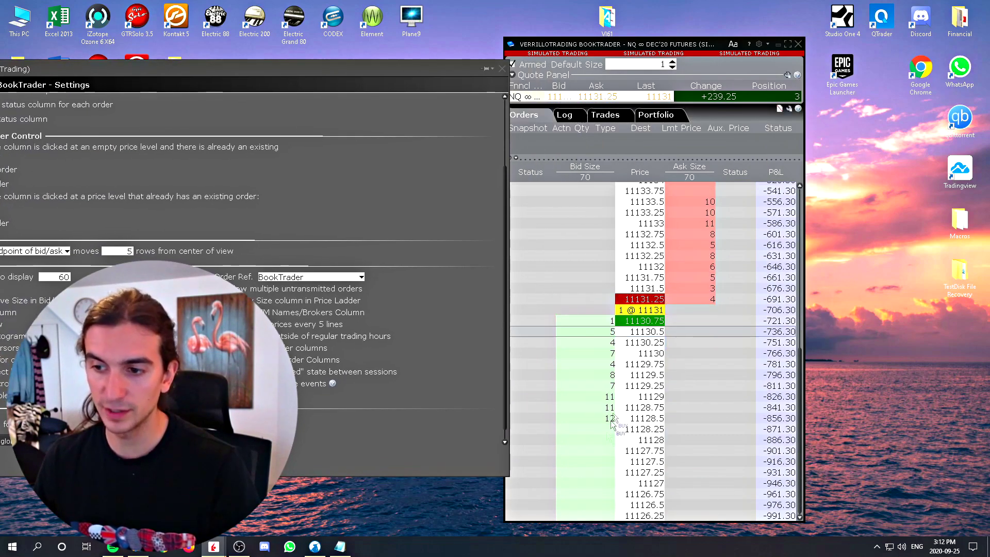
- Place one-contract buy limit orders at ladder prices 11128, 11127.5 and 11127.25, and cancel them all
click(597, 445)
click(586, 462)
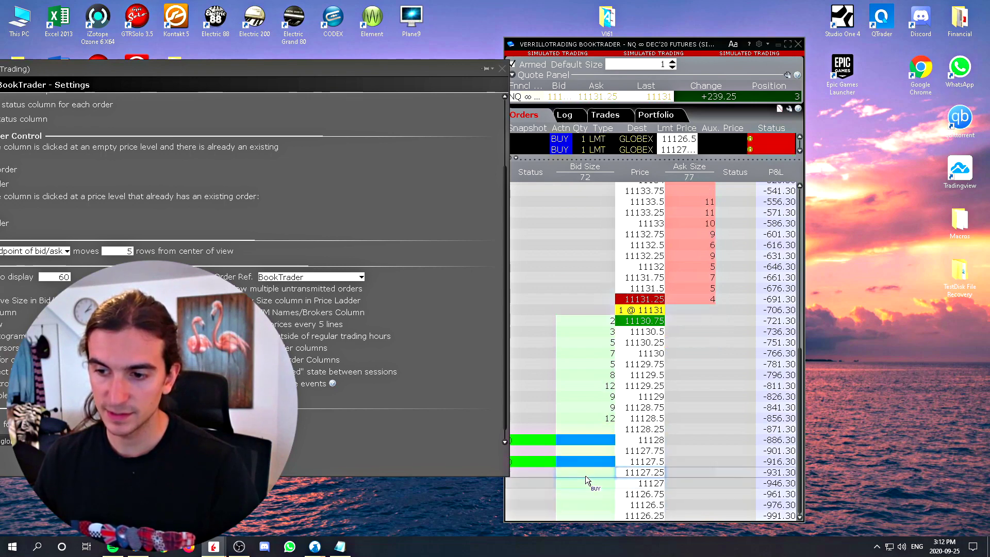
click(586, 473)
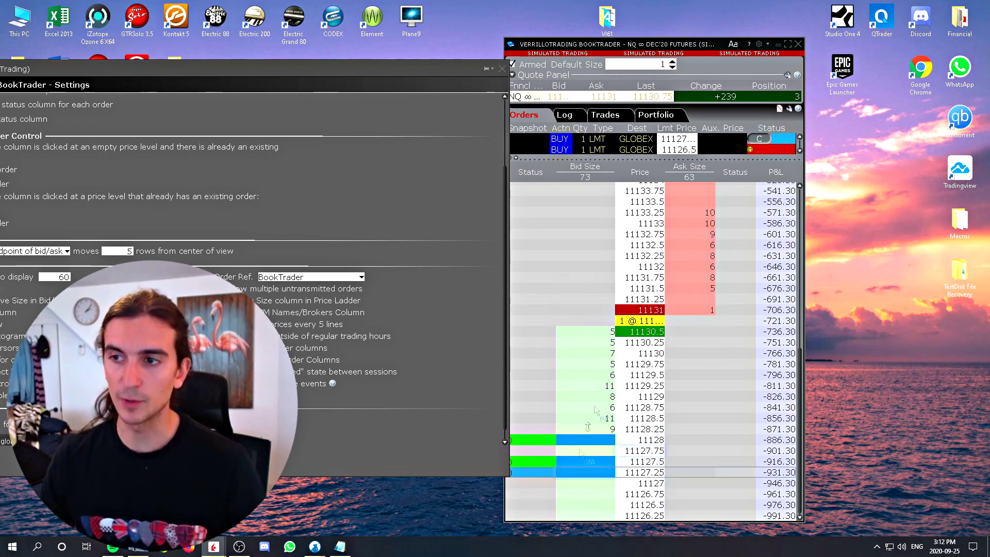
key(Escape)
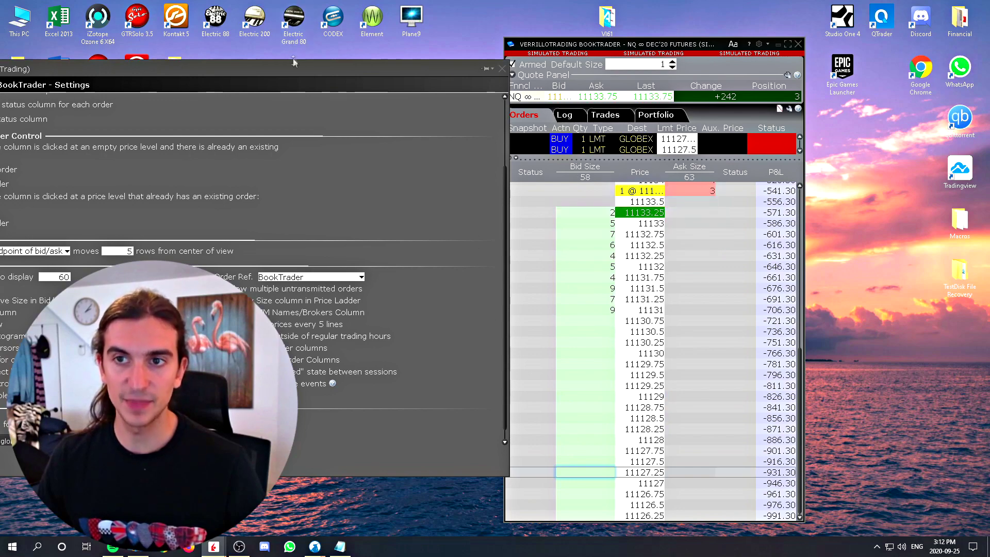
- Turn off "Suppress duplicate events", apply the change, and confirm and close the BookTrader settings
drag(266, 70, 605, 70)
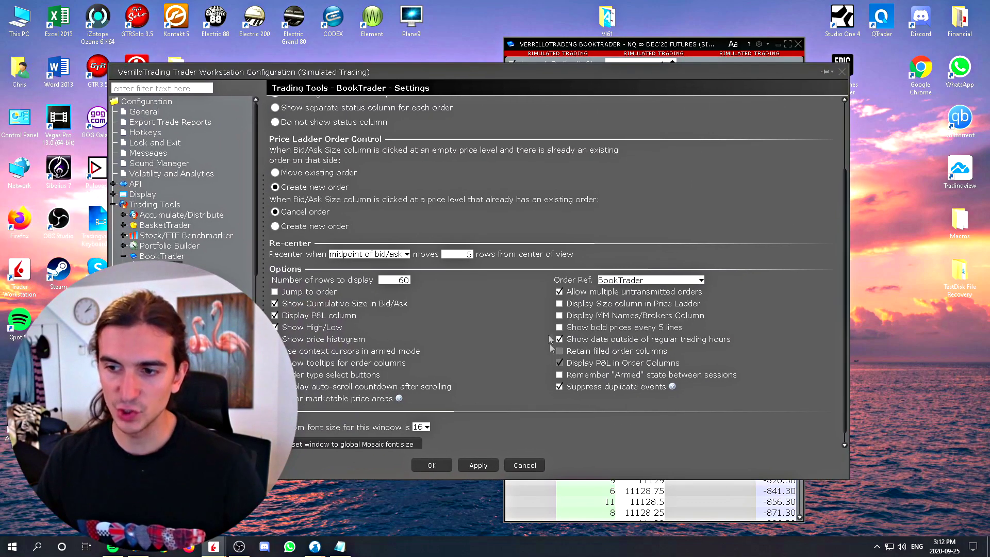
click(559, 388)
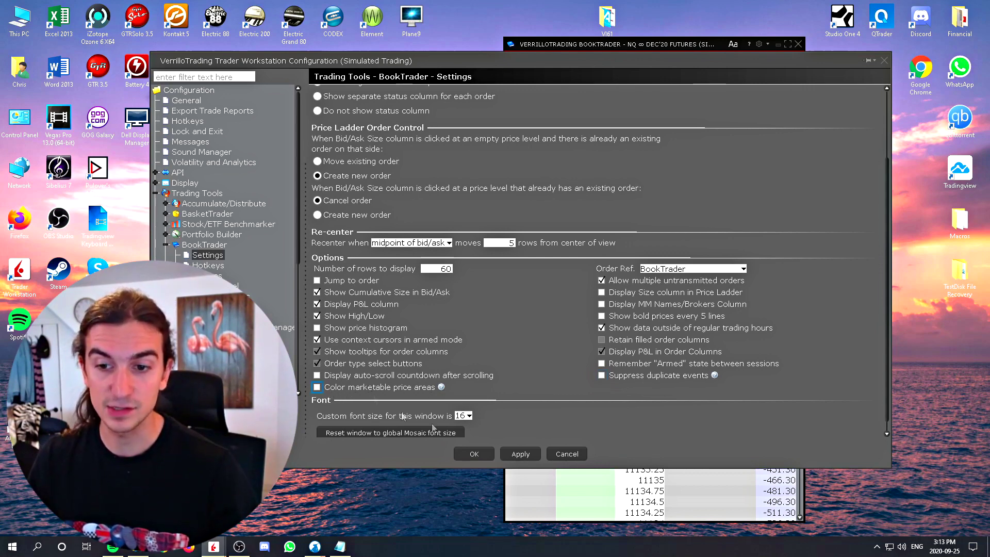
click(516, 455)
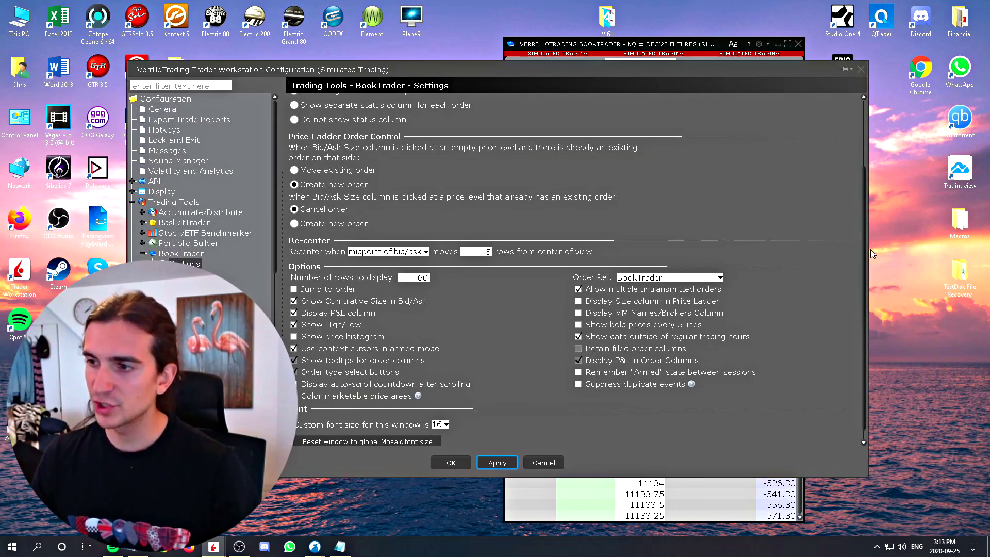
scroll(754, 341, down, 1)
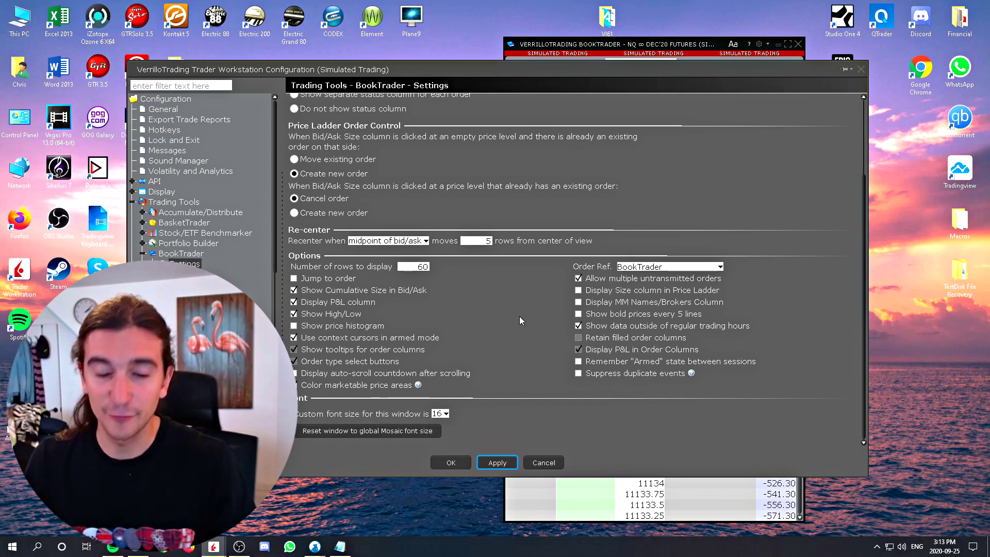
click(462, 463)
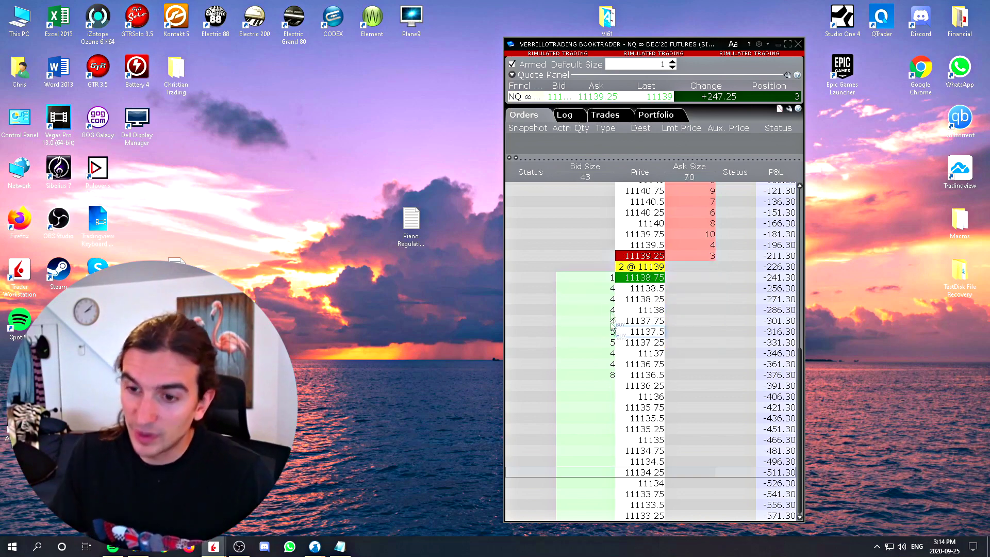
- Bring up the main Trader Workstation window and open the Futures presets in its global configuration
mouse_move(213, 547)
click(170, 495)
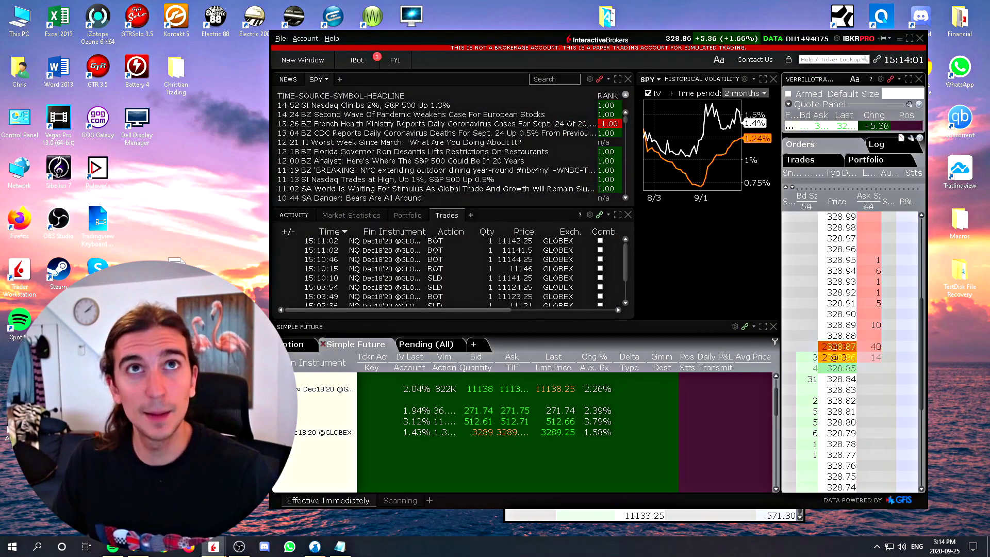
click(280, 39)
click(315, 78)
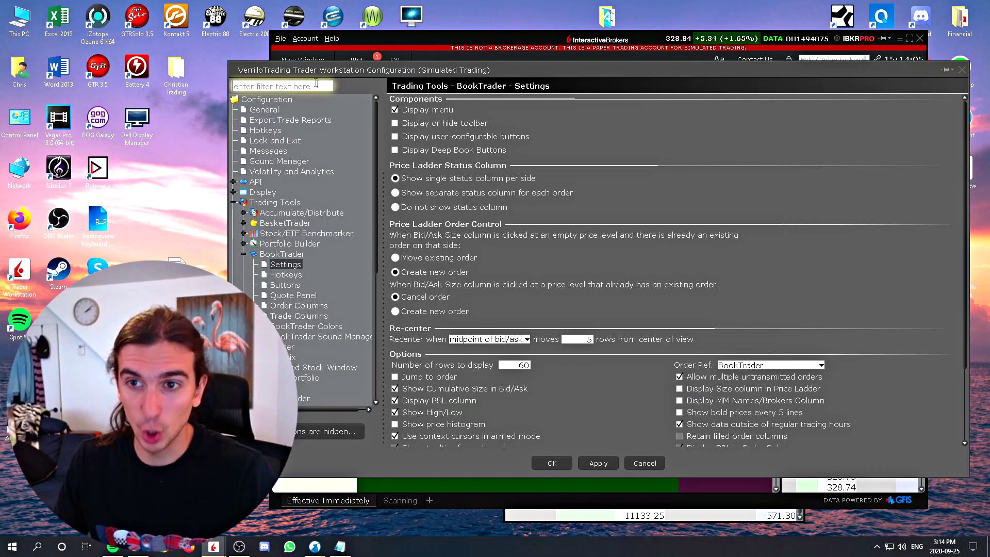
drag(504, 70, 607, 65)
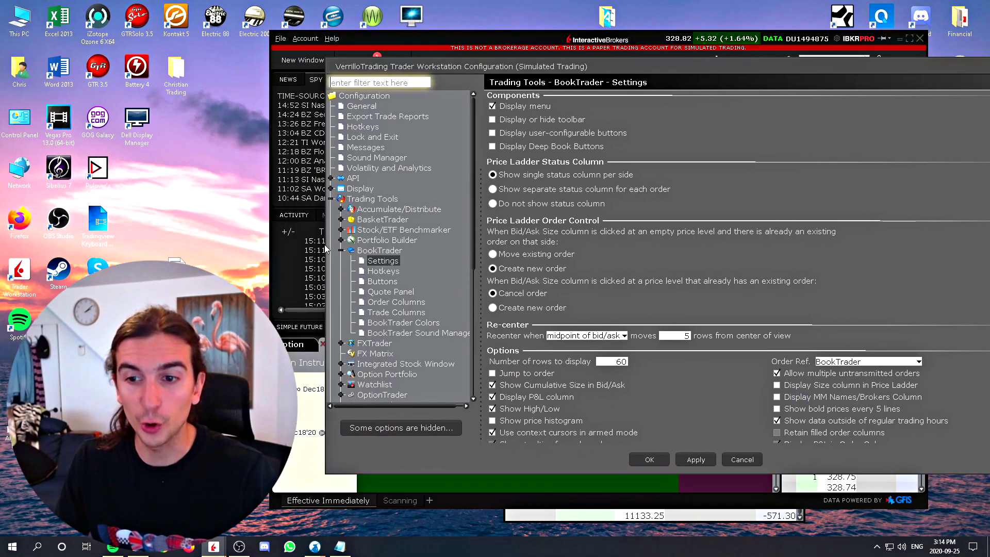
click(341, 250)
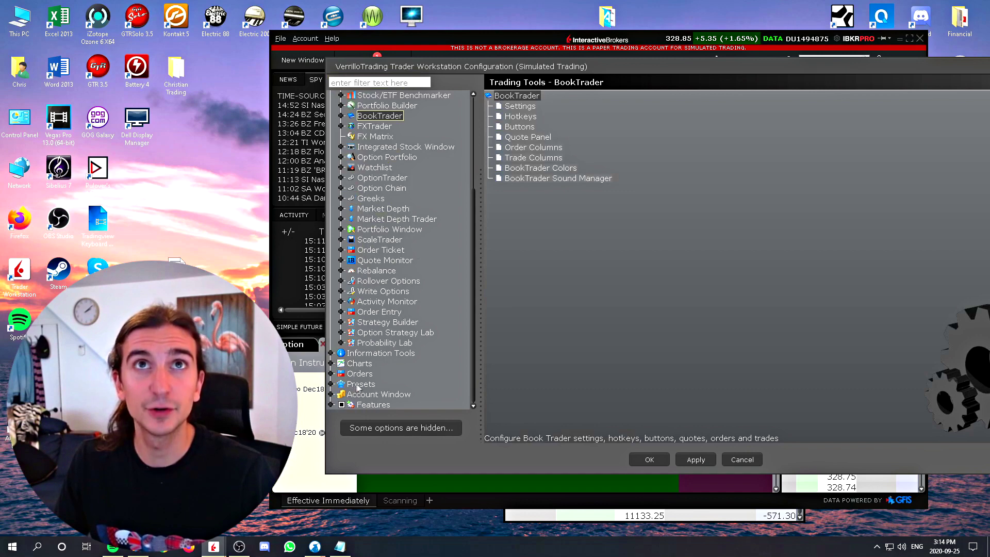
click(332, 384)
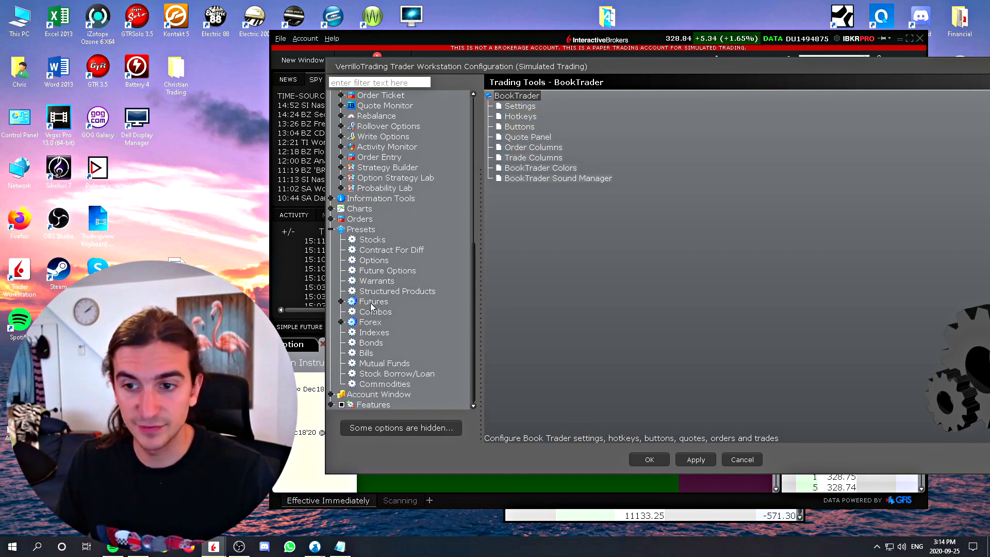
click(372, 303)
- Make sure "No default destination" is off in the Futures preset's Miscellaneous section, and apply and close the configuration
scroll(568, 156, down, 5)
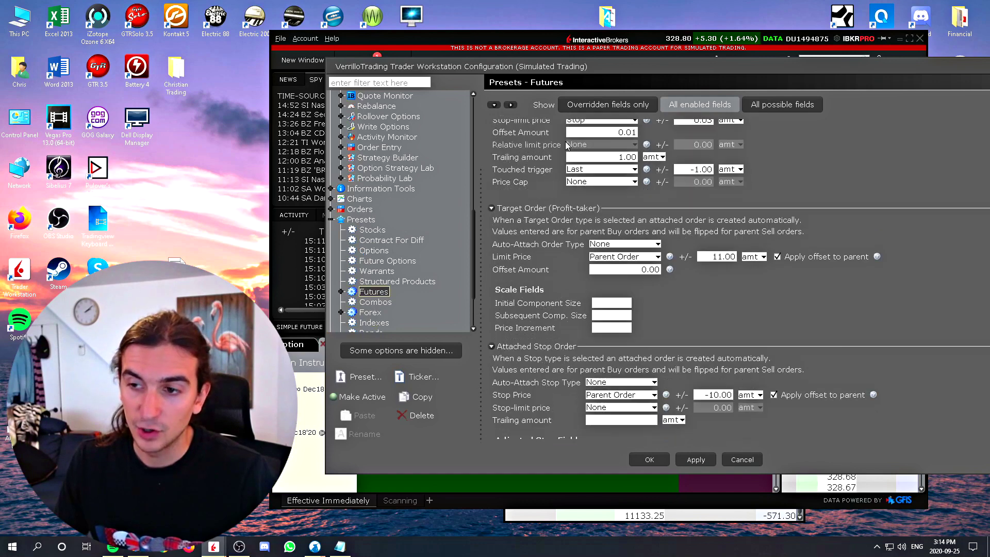
scroll(568, 159, down, 3)
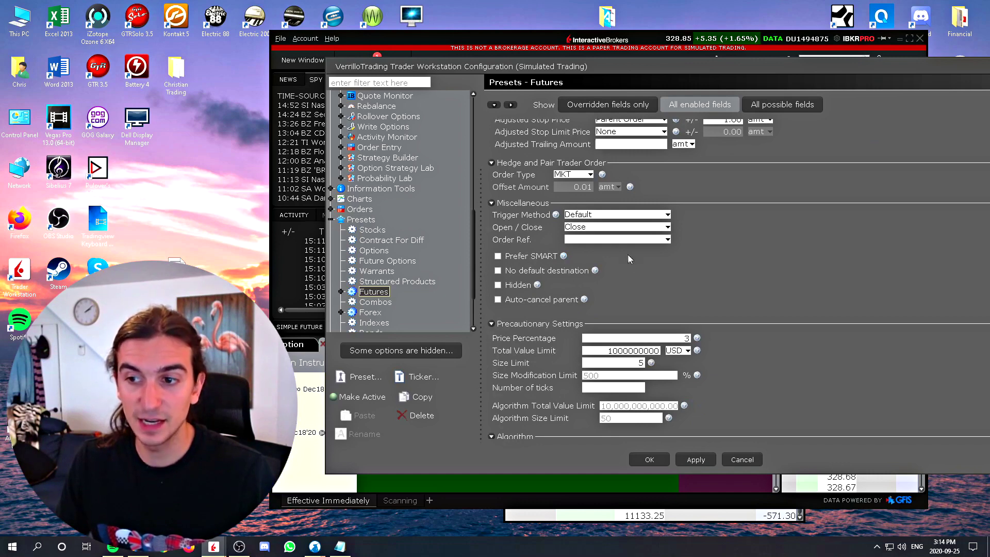
click(499, 271)
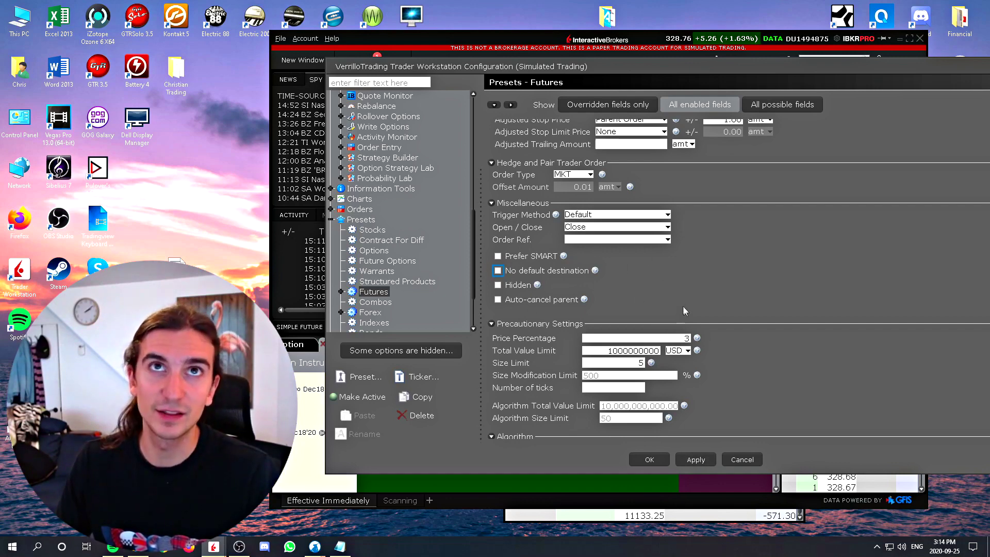
click(700, 462)
click(650, 459)
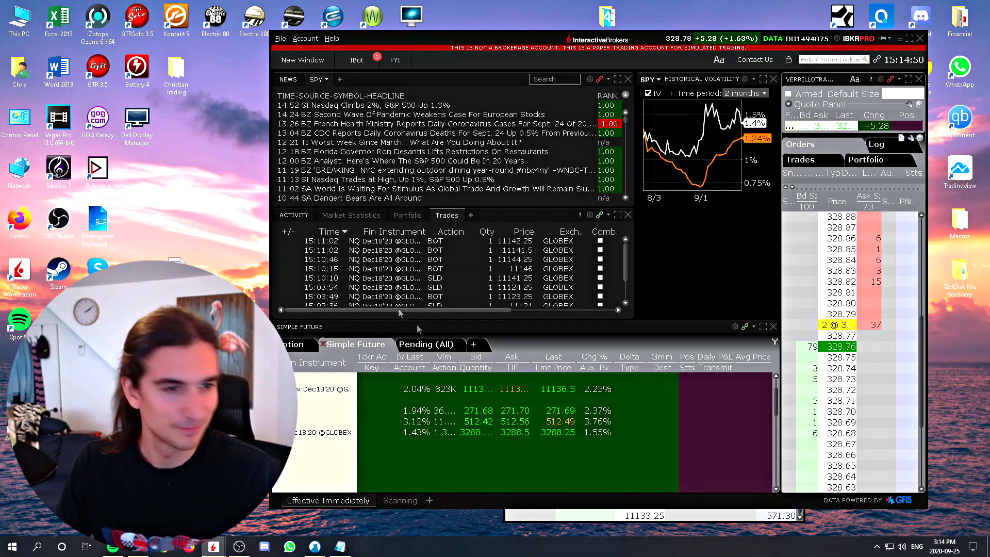
- Return to the NQ BookTrader window, minimize the main Trader Workstation window, and bring the current price back into the ladder's view
click(651, 515)
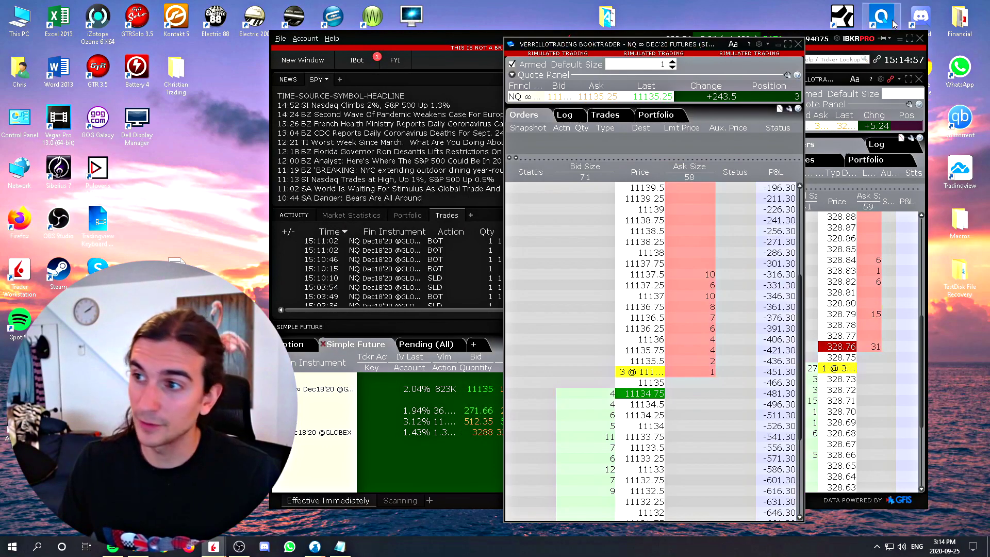
click(900, 38)
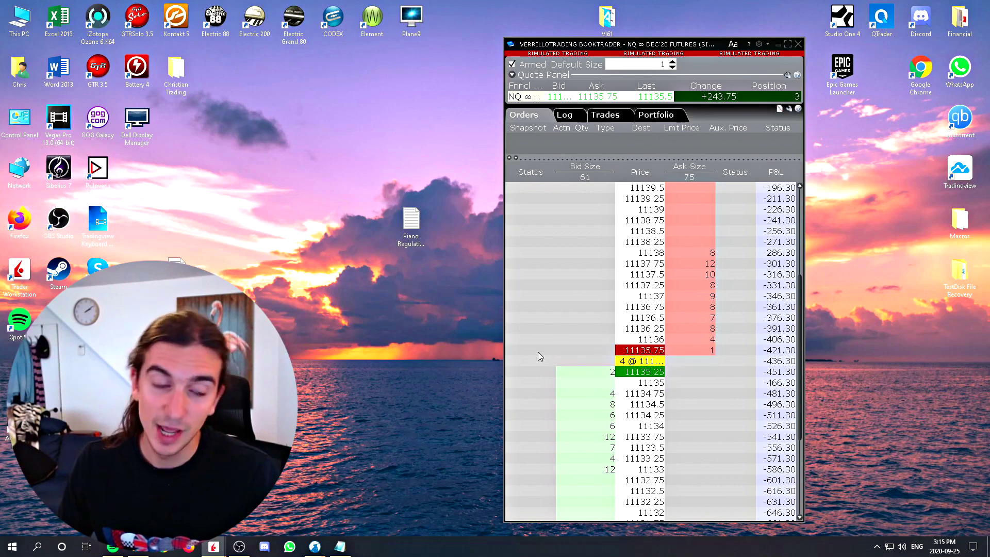
scroll(525, 343, down, 3)
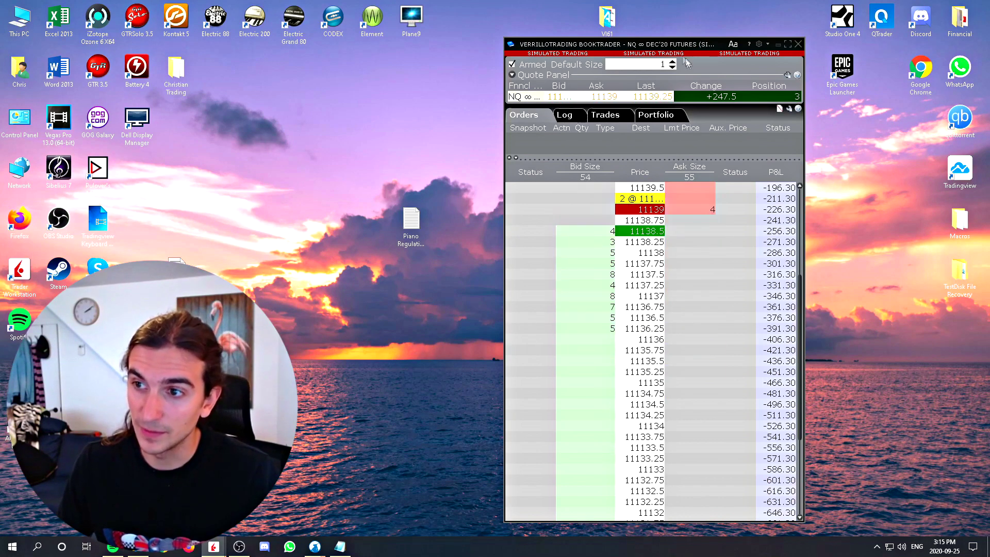
scroll(645, 248, up, 6)
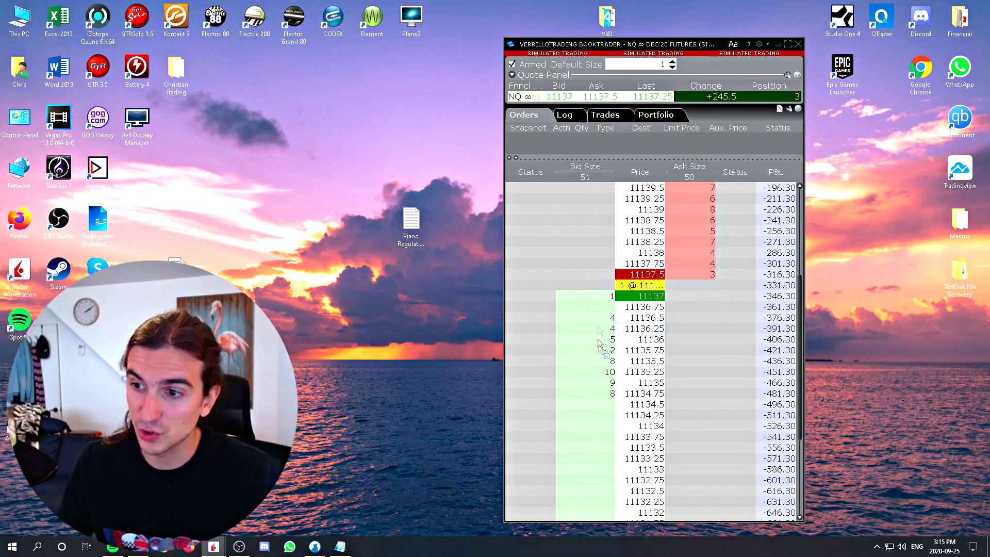
- Open BookTrader's Hotkeys settings and examine the configured shortcuts for Buy LMT, Sell LMT, Buy STP LMT and Sell STP LMT
click(759, 44)
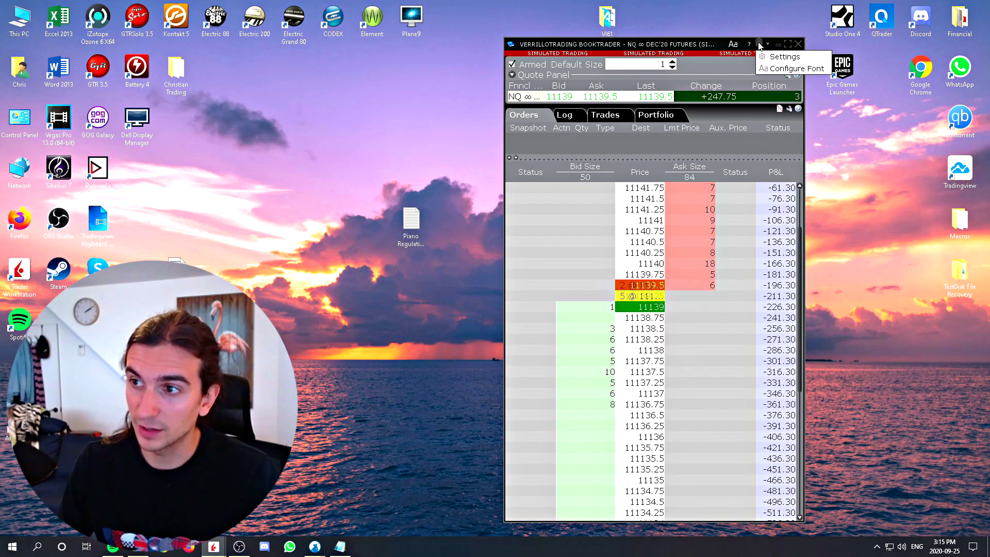
click(784, 56)
click(305, 287)
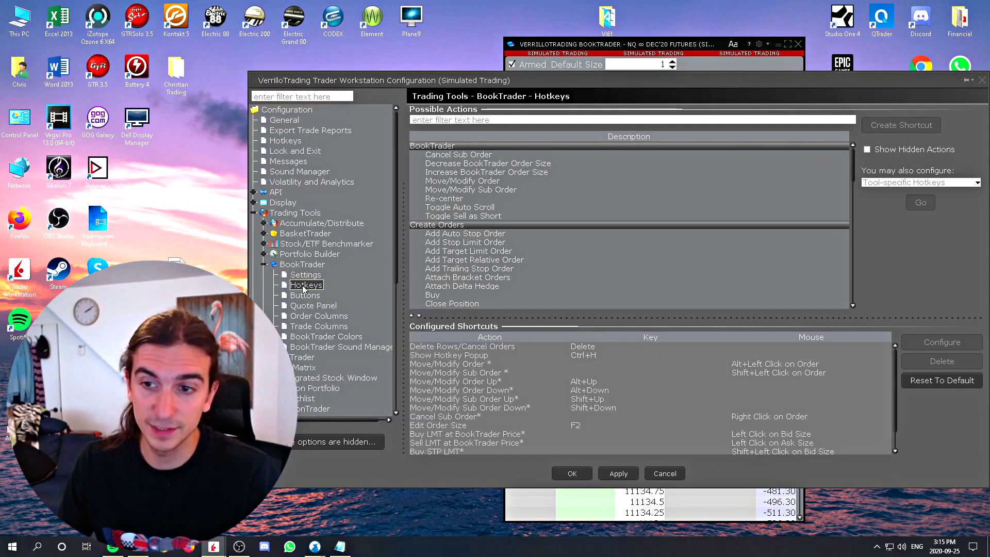
drag(771, 80, 751, 49)
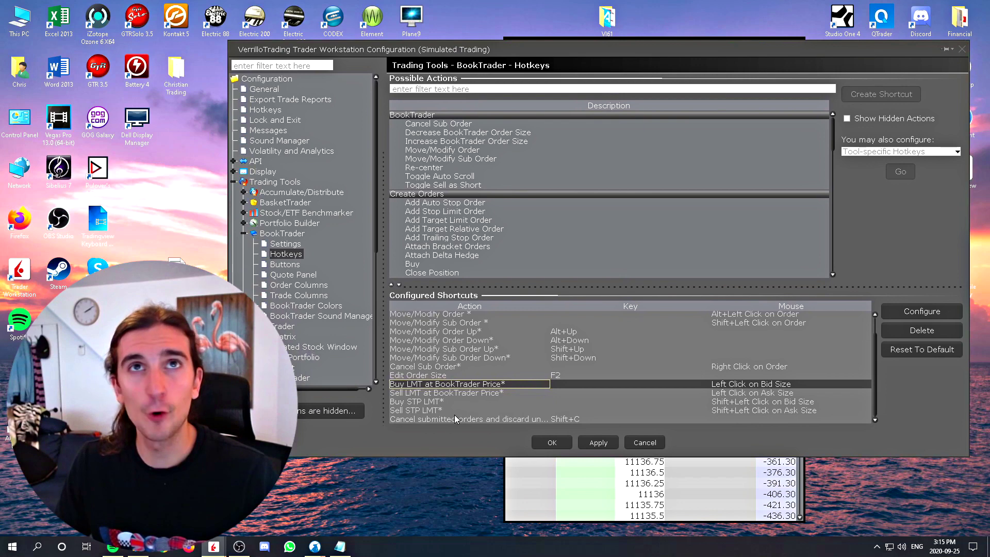
click(426, 393)
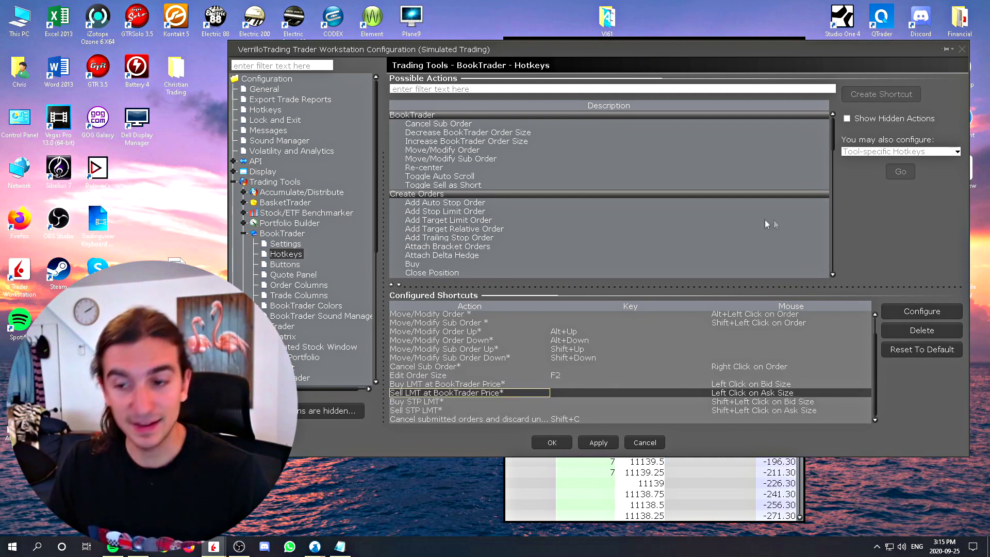
click(412, 402)
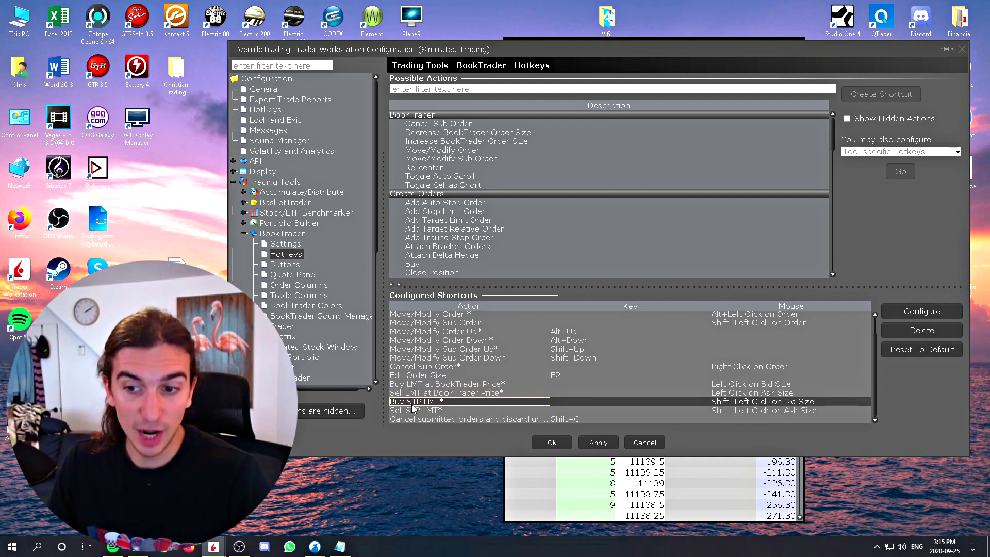
click(416, 411)
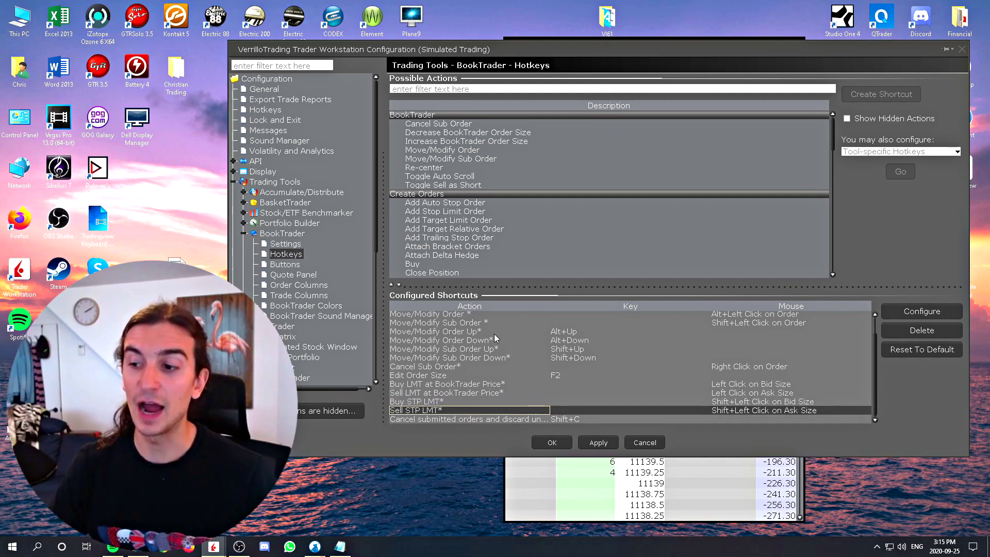
click(426, 384)
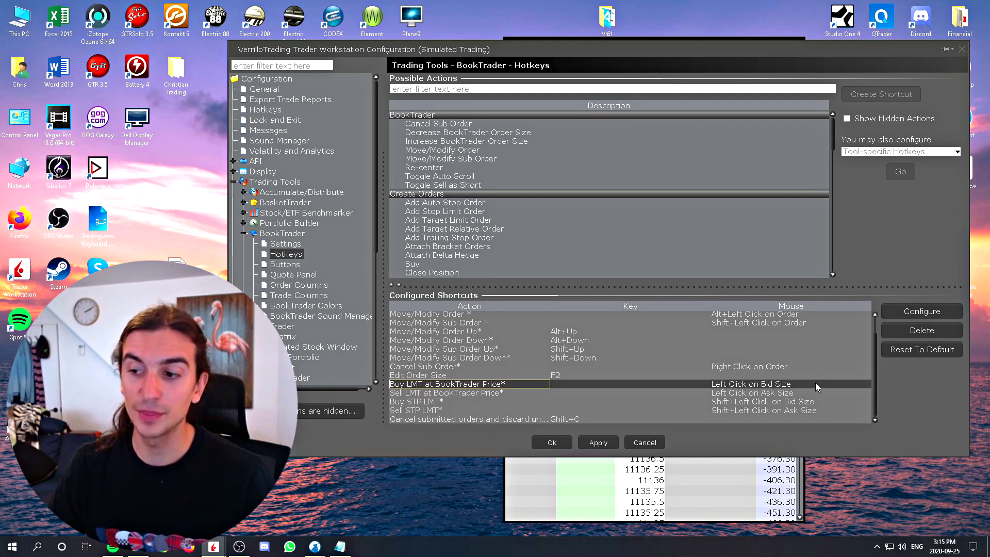
- Create a shortcut for the Buy action and assign it to a left click on the Bid Size field
click(413, 264)
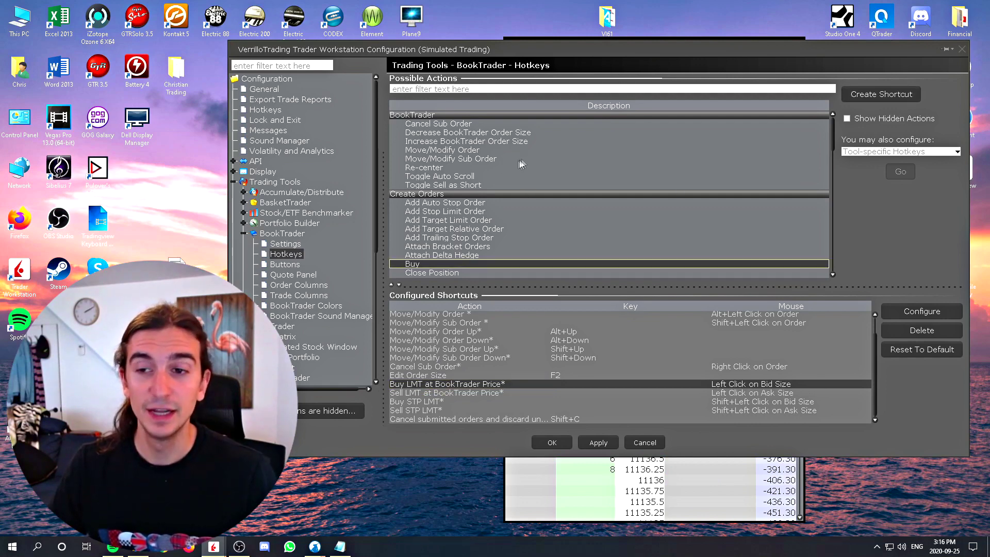
scroll(526, 162, down, 1)
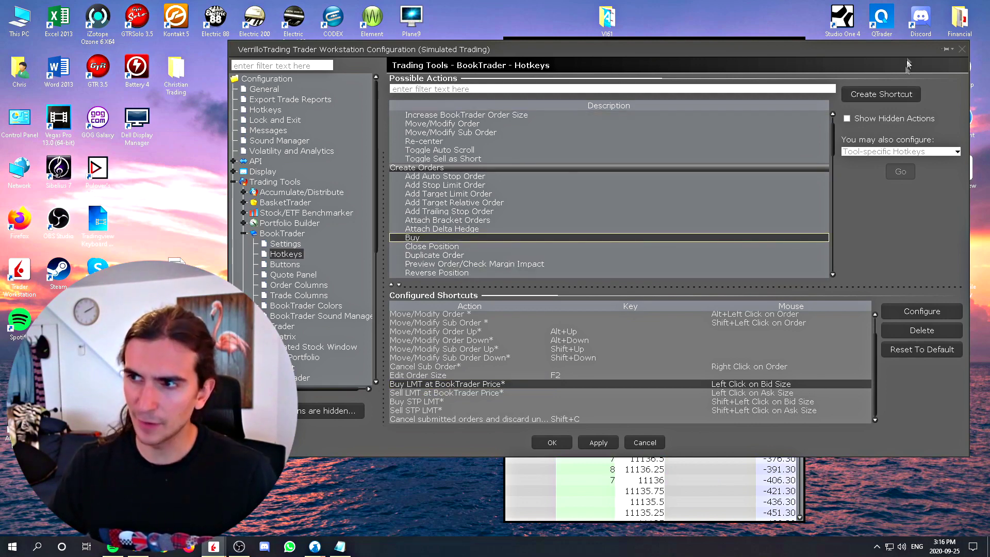
click(881, 94)
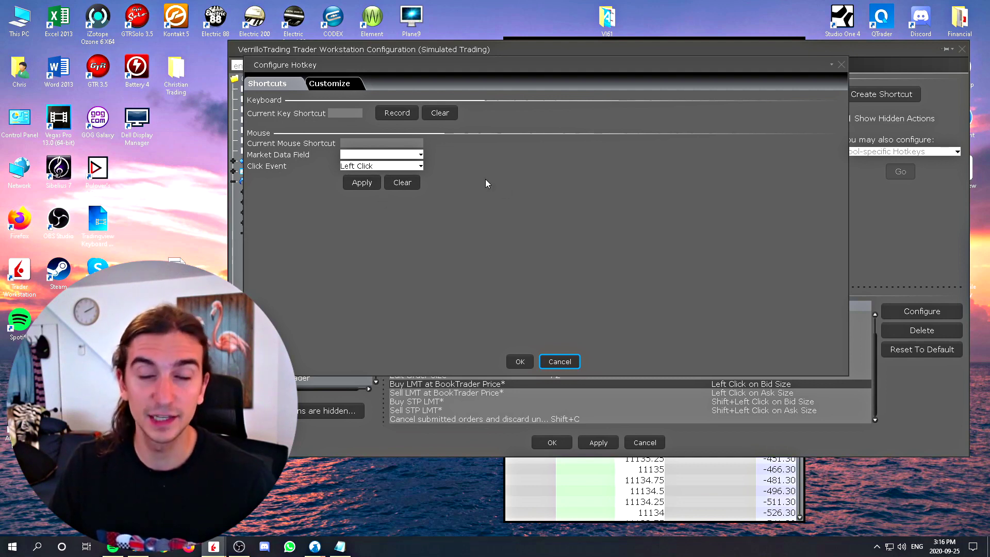
click(365, 154)
click(459, 185)
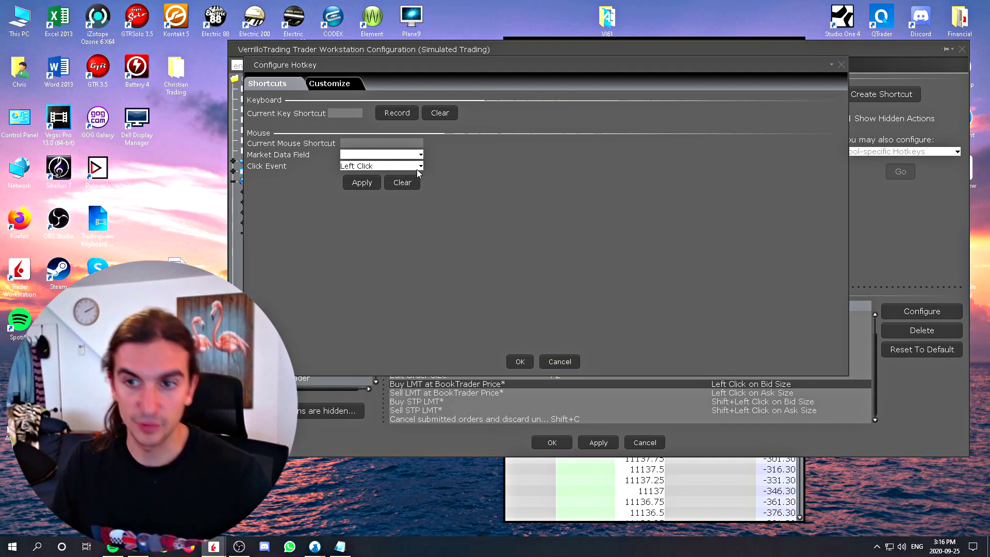
click(379, 164)
click(487, 174)
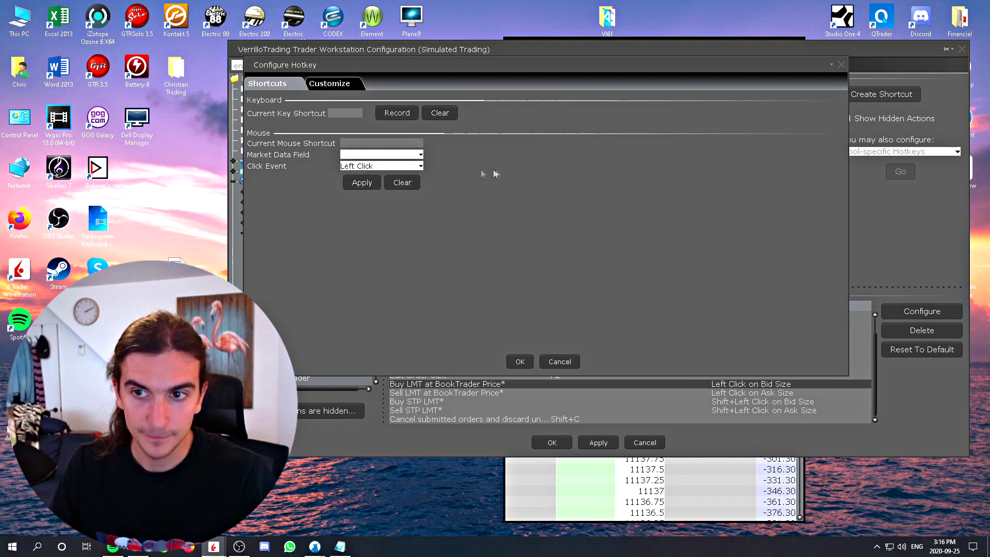
click(374, 155)
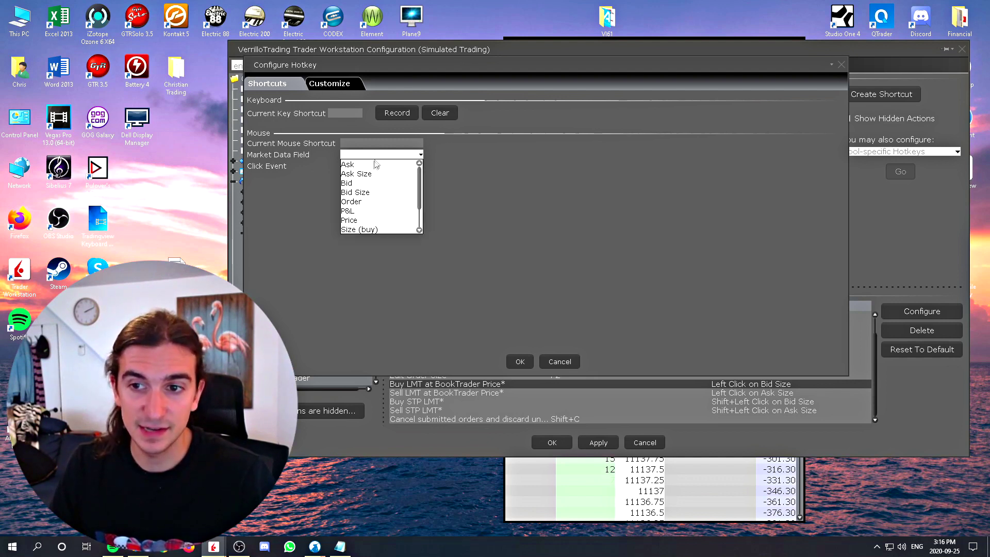
click(359, 192)
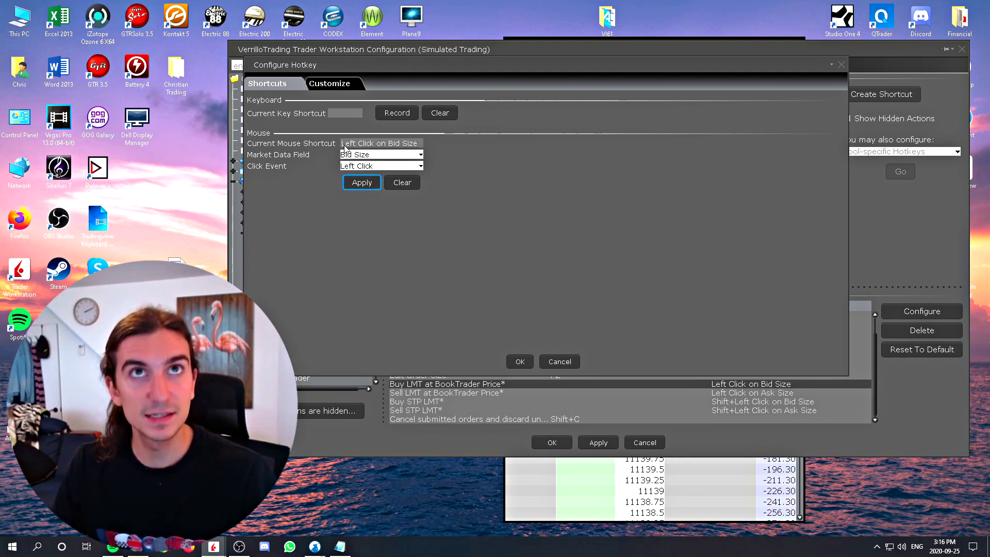
- Customize the Buy hotkey with order type LMT and its limit price based on BookTrader Price
click(337, 86)
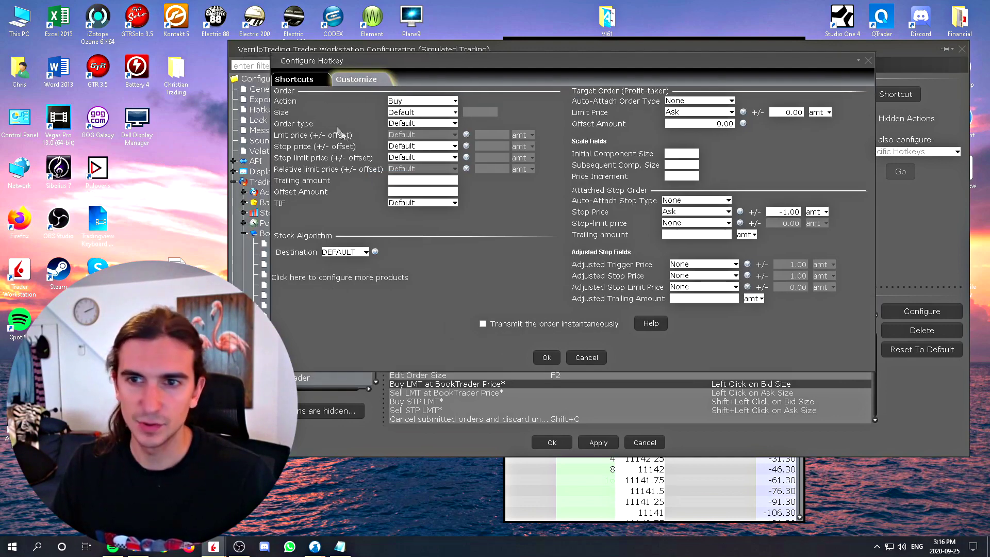
click(415, 125)
click(406, 143)
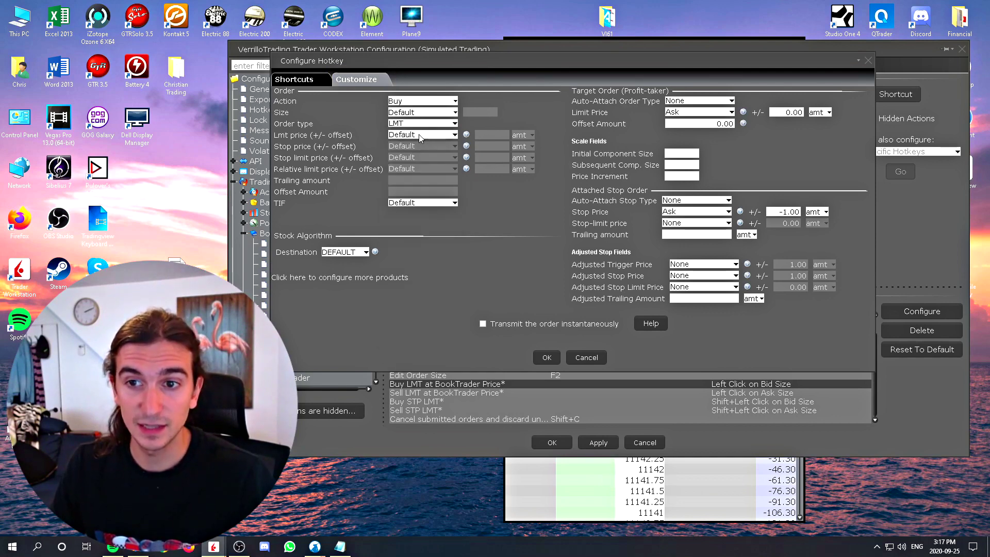
click(421, 136)
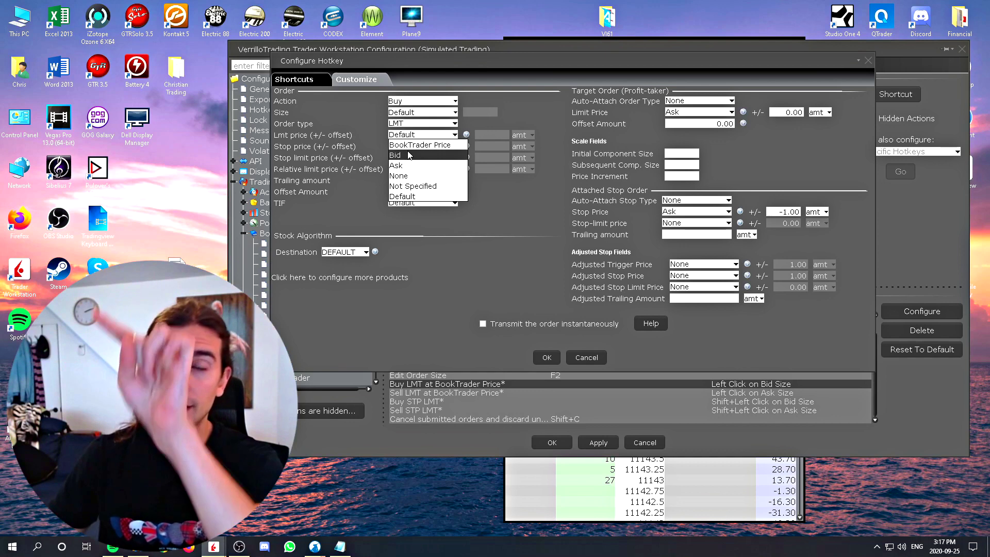
click(411, 147)
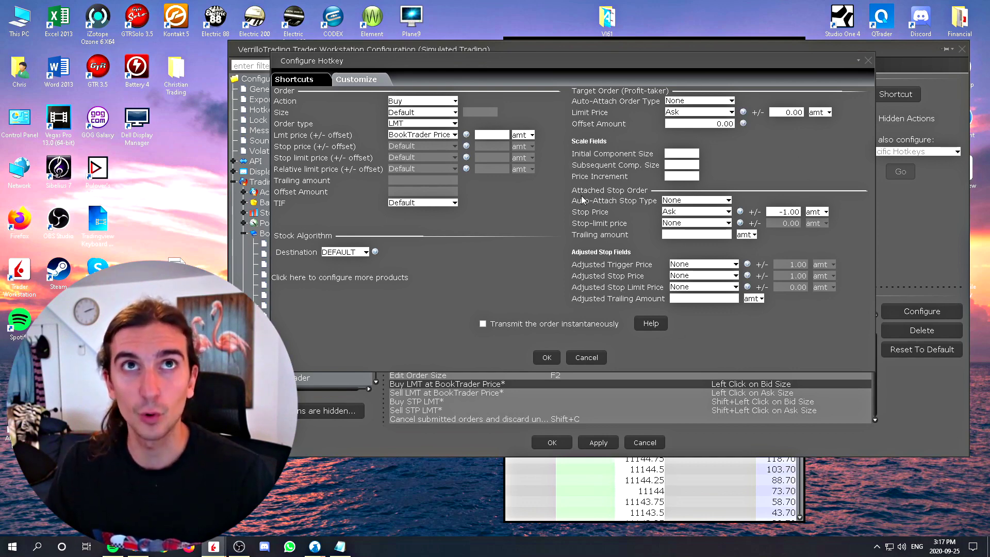
- Expand the Buy hotkey's settings for more products, enable instantaneous order transmission, and accept the hotkey
click(373, 278)
click(503, 421)
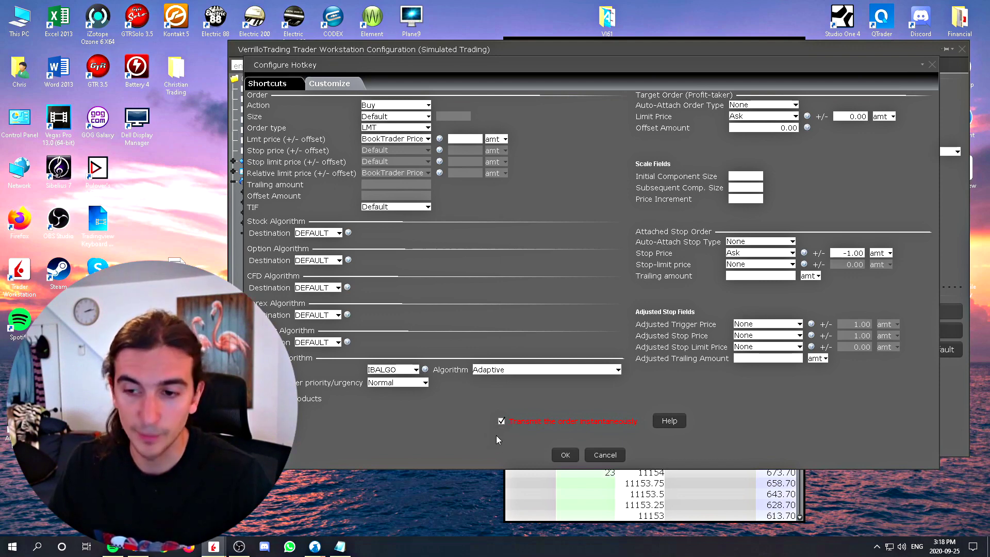
click(566, 455)
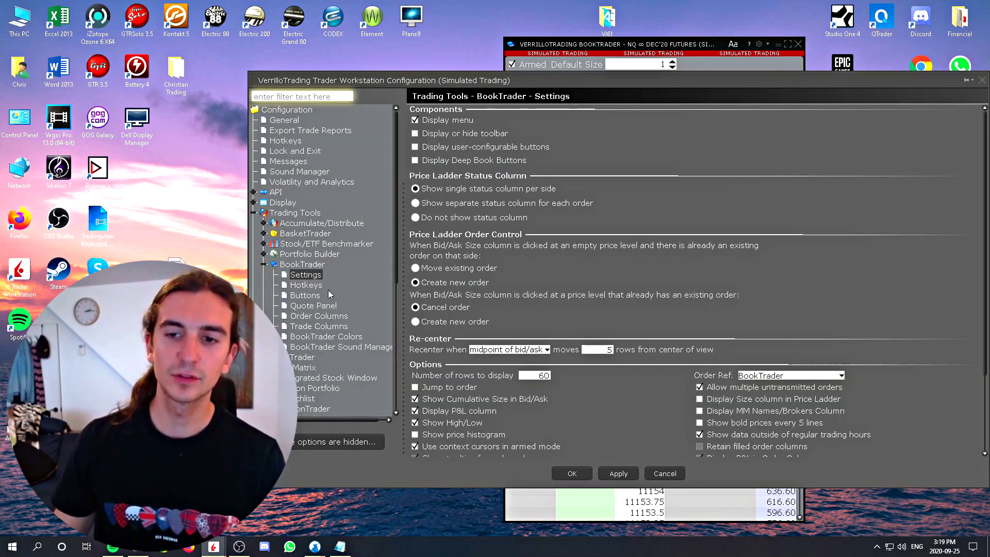
- In BookTrader's Hotkeys settings, reconfigure the Buy MKT shortcut as a Buy LMT order at BookTrader Price
click(315, 287)
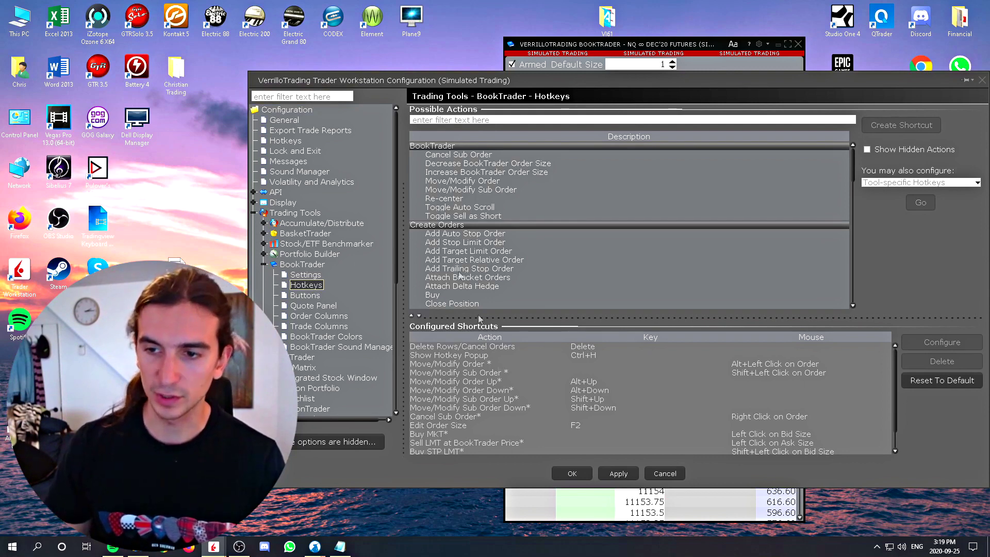
scroll(435, 417, down, 1)
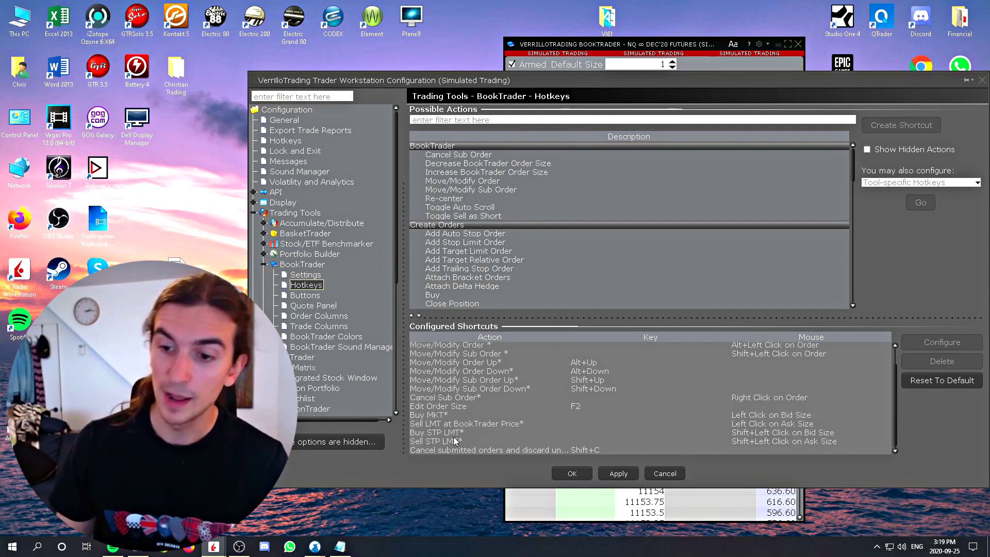
click(435, 416)
click(941, 344)
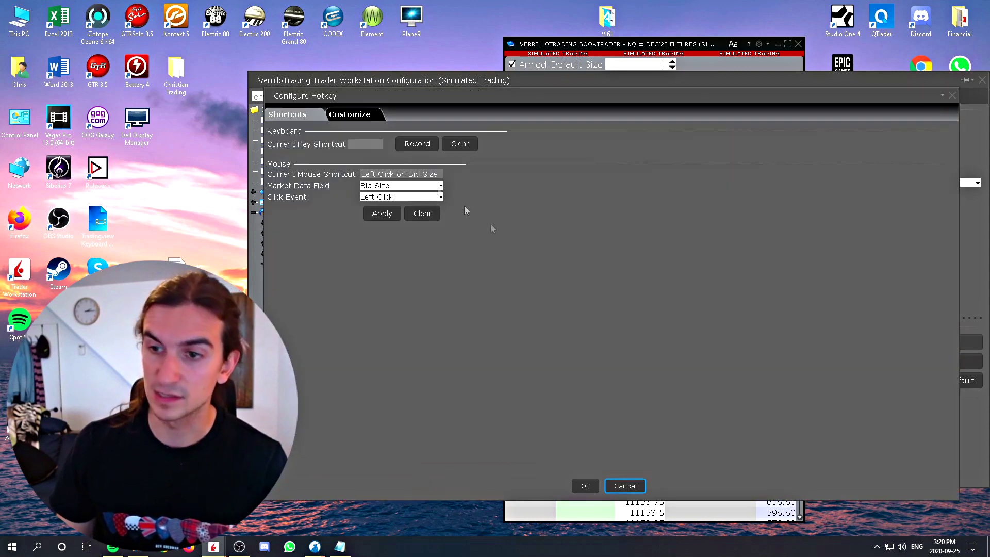
click(345, 119)
click(428, 403)
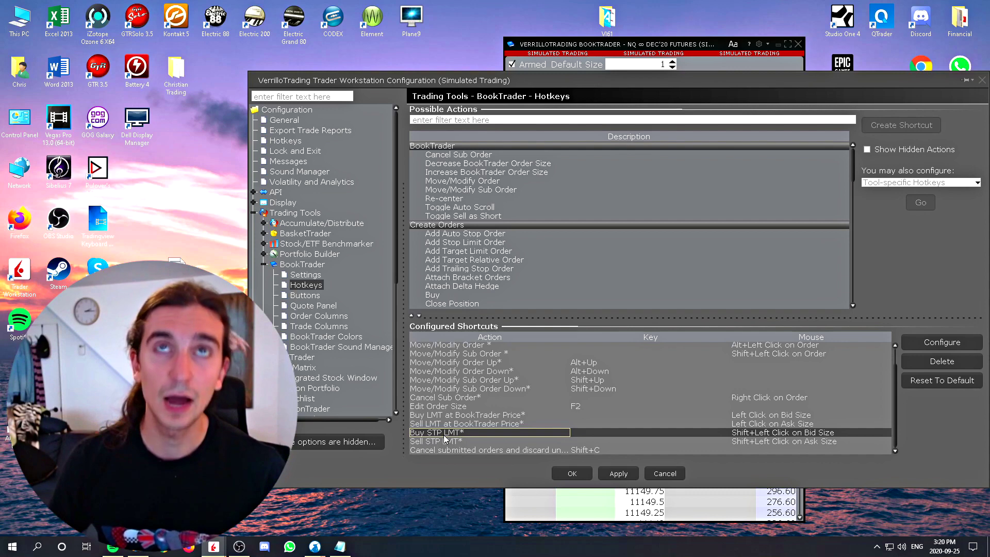
- Review the configured Buy STP LMT and Sell STP LMT shortcuts, and save and close the hotkey configuration
click(432, 441)
click(434, 433)
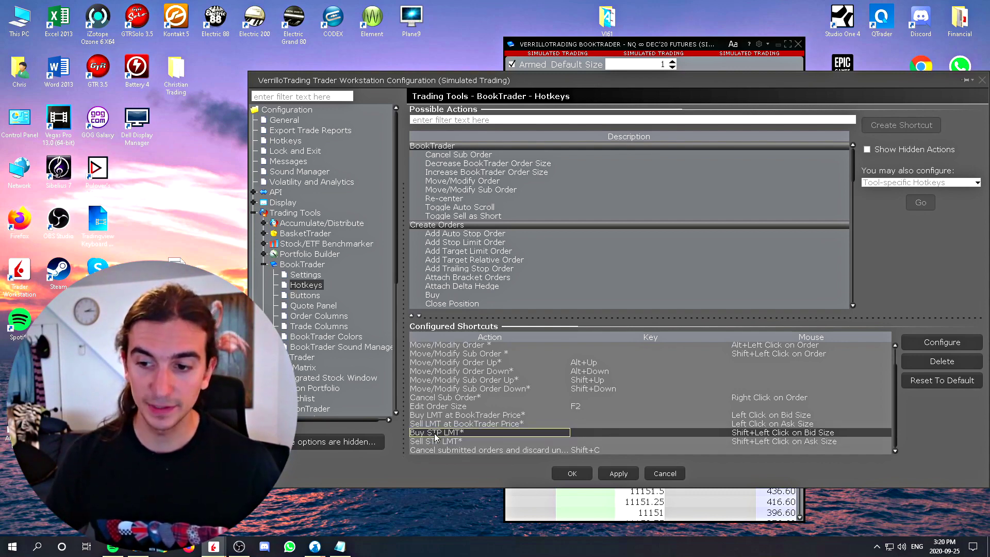
click(440, 442)
click(425, 434)
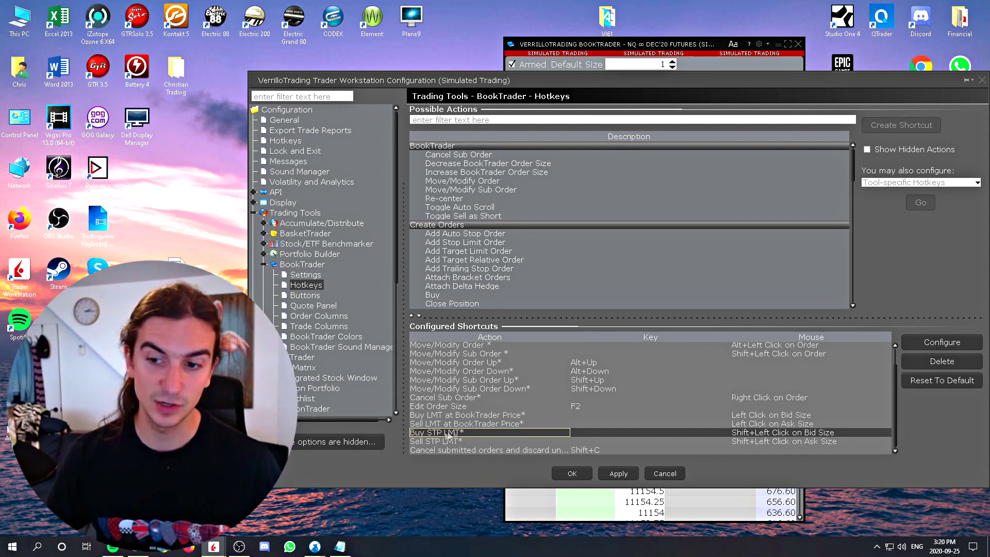
click(584, 473)
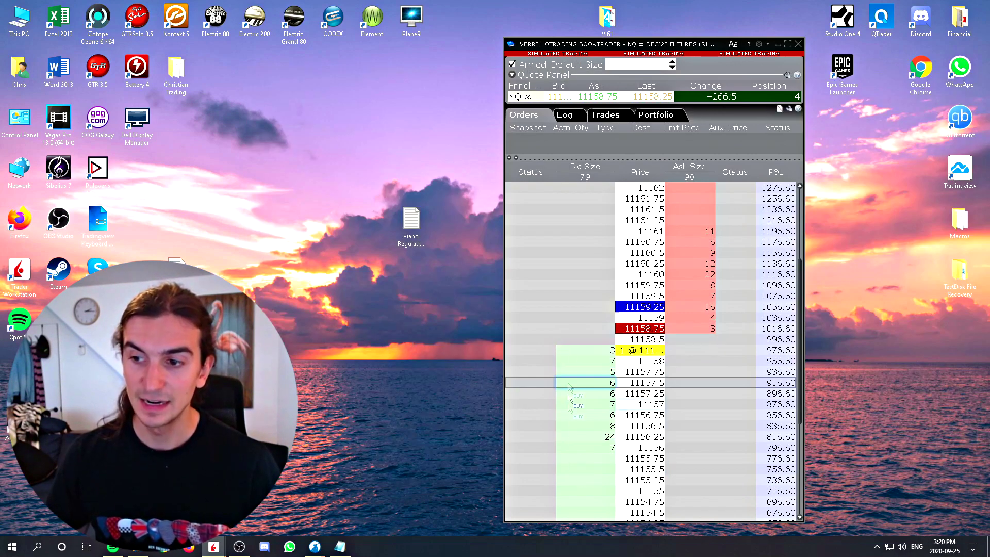
- Place a one-contract buy stop-limit order on the NQ ladder with stop 11162 and limit 11162.75, and cancel it
click(582, 254)
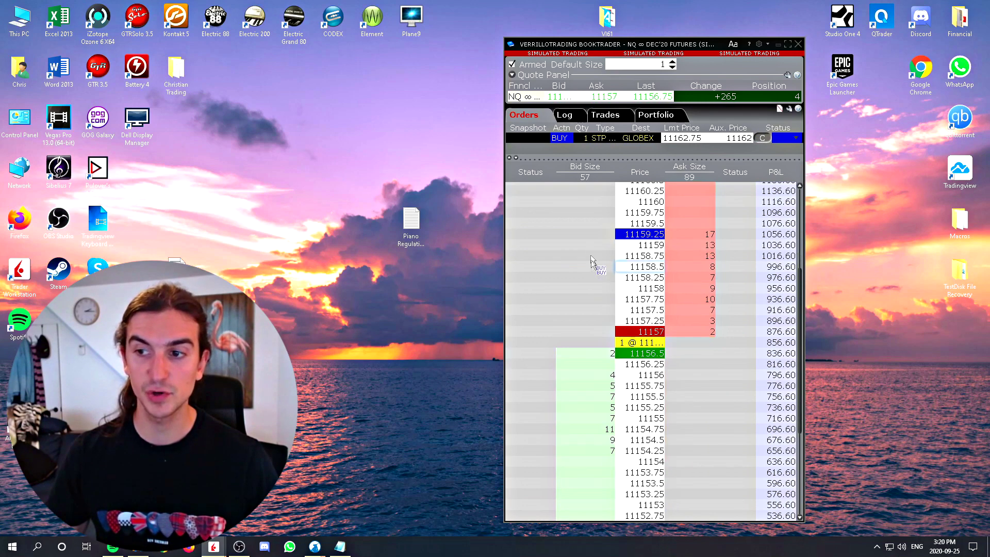
scroll(588, 258, down, 4)
scroll(584, 237, up, 3)
scroll(572, 219, up, 3)
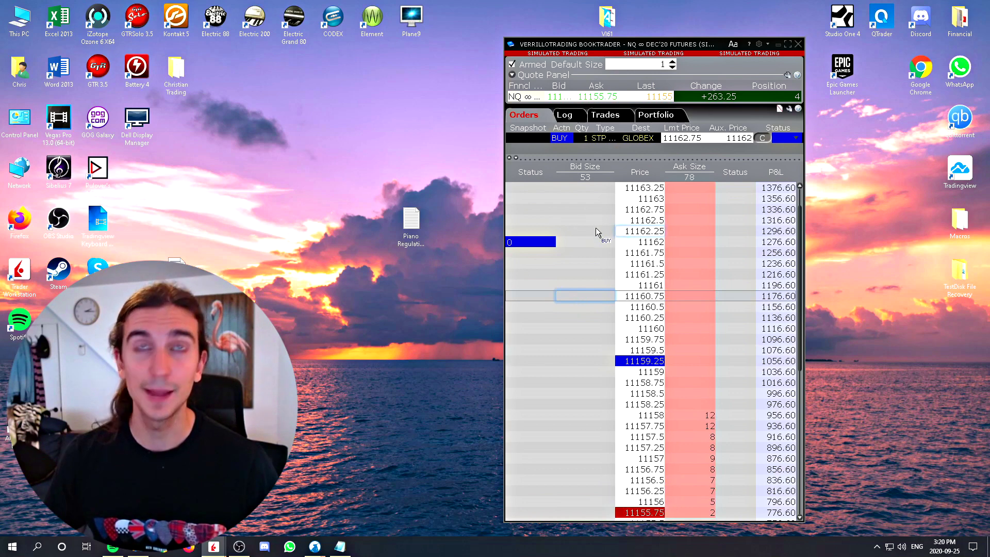
scroll(587, 239, down, 14)
scroll(587, 270, up, 15)
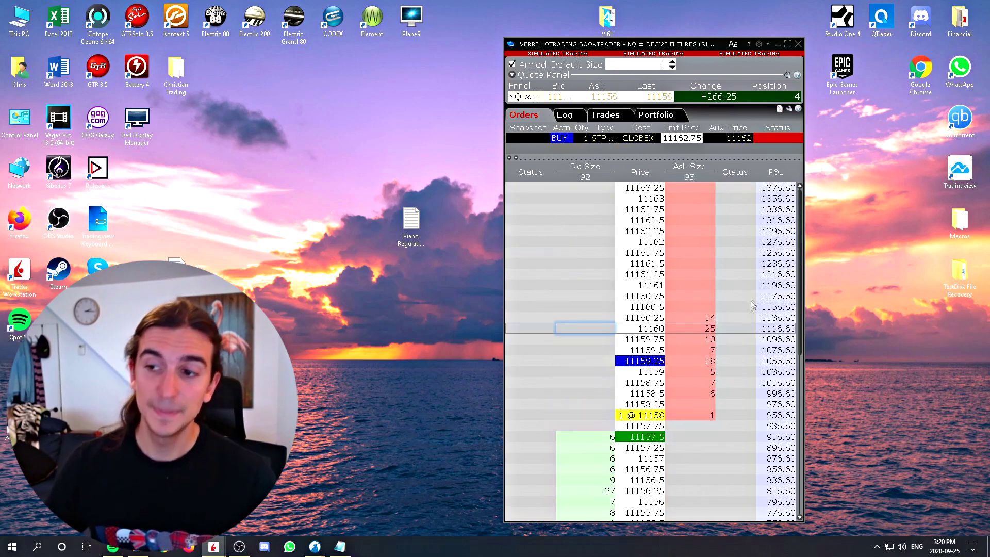
scroll(714, 247, down, 6)
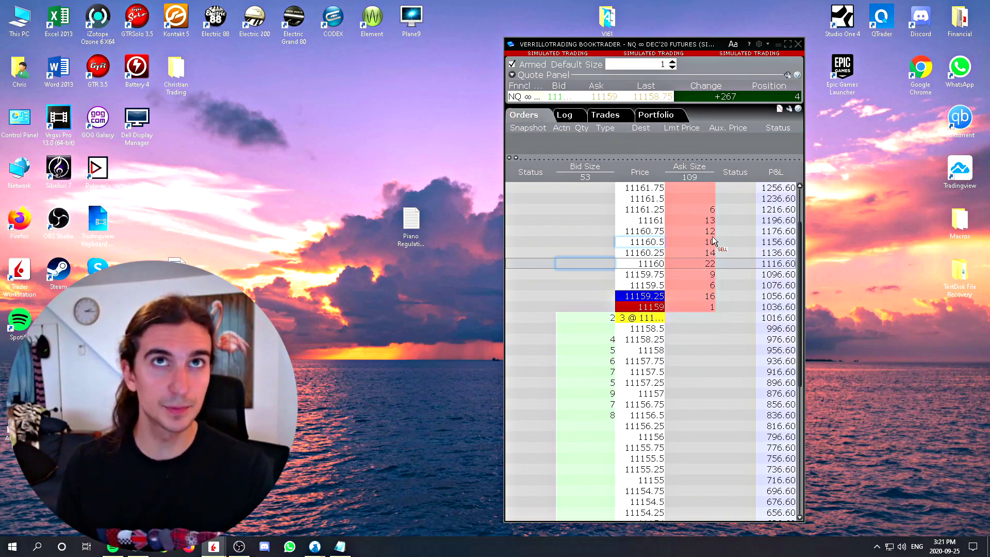
- Switch to the main Trader Workstation window, inspect the stop and limit price choices of the QQQ sell order, and delete that order
mouse_move(213, 547)
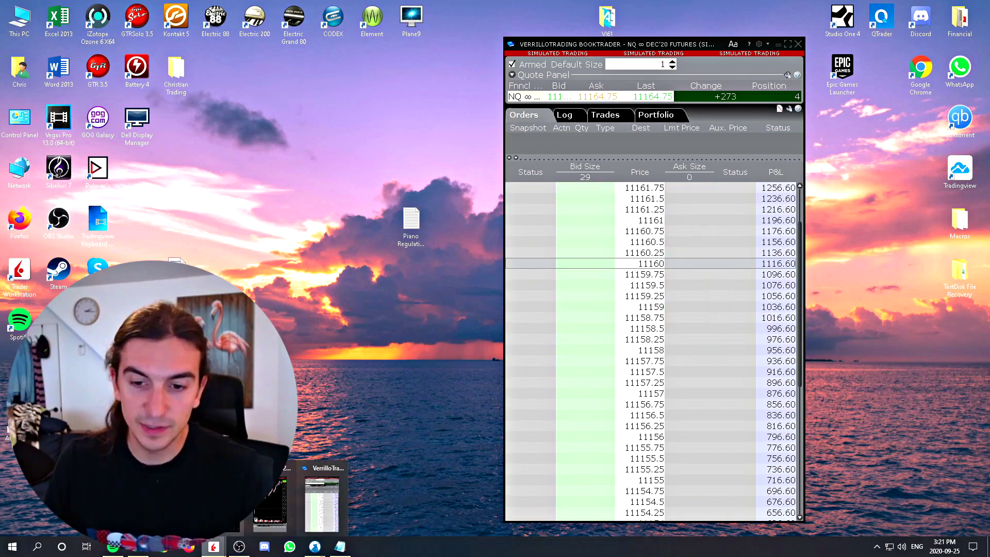
click(165, 493)
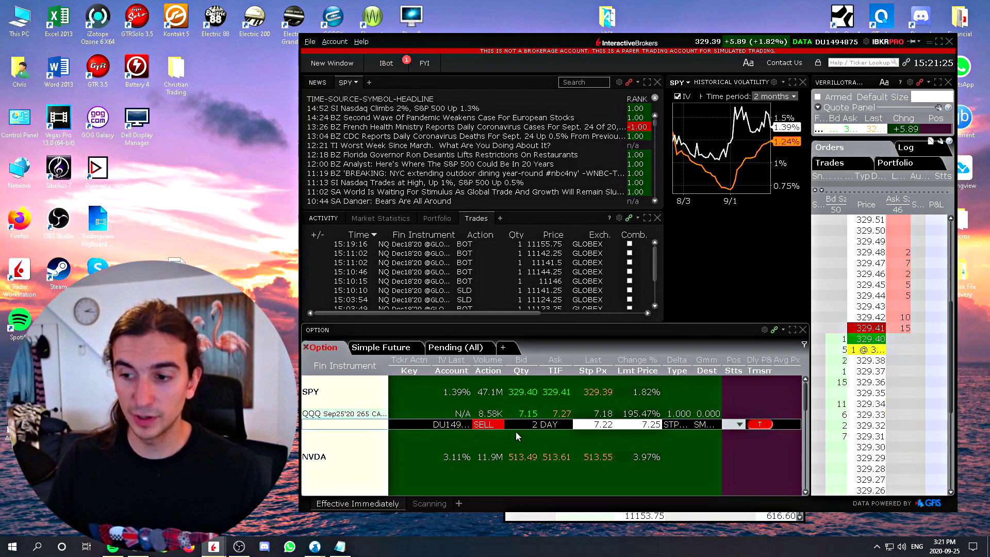
click(627, 425)
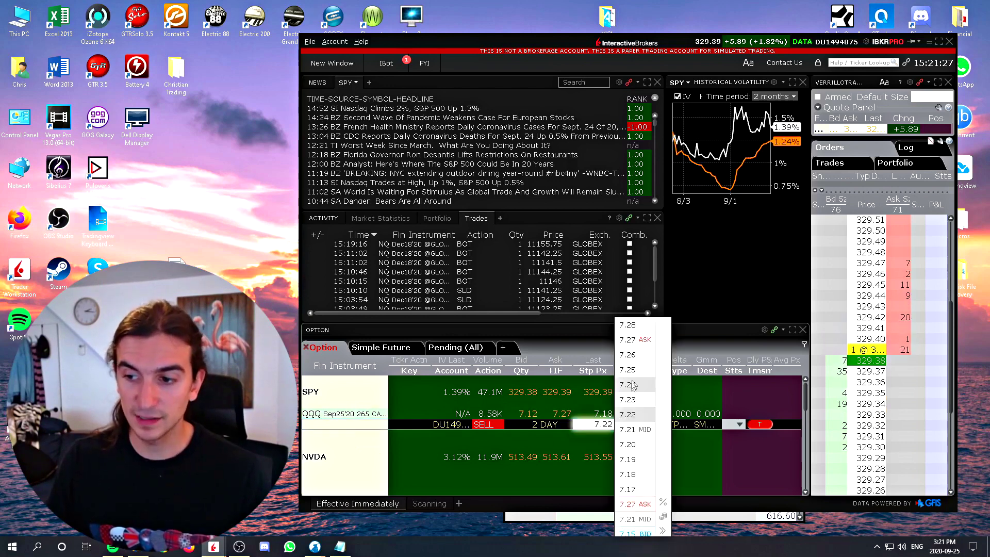
click(634, 426)
click(635, 427)
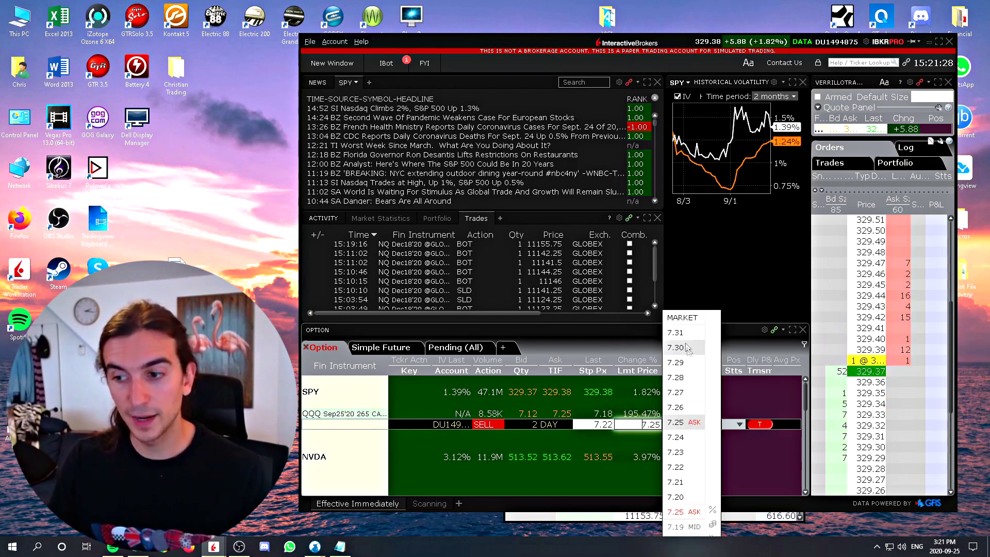
click(695, 470)
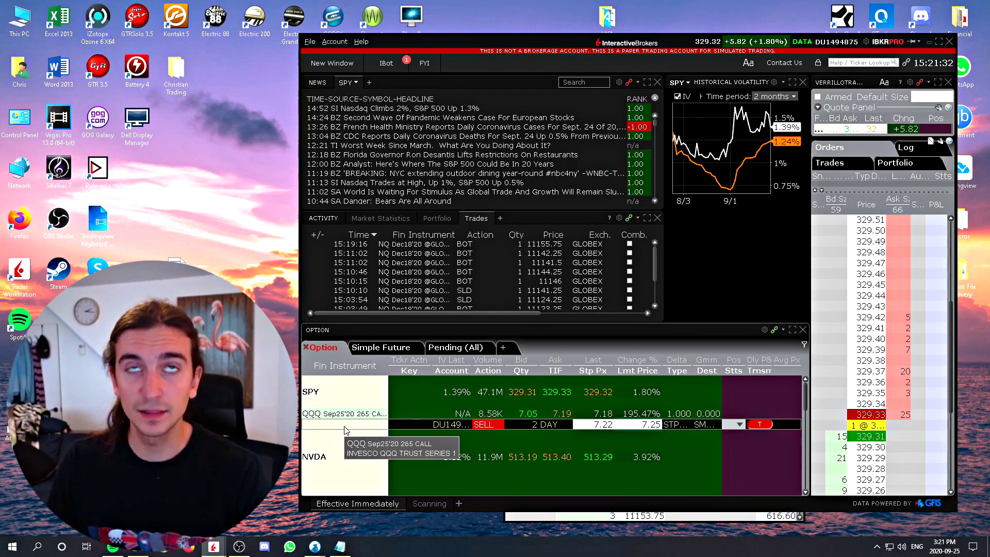
key(Delete)
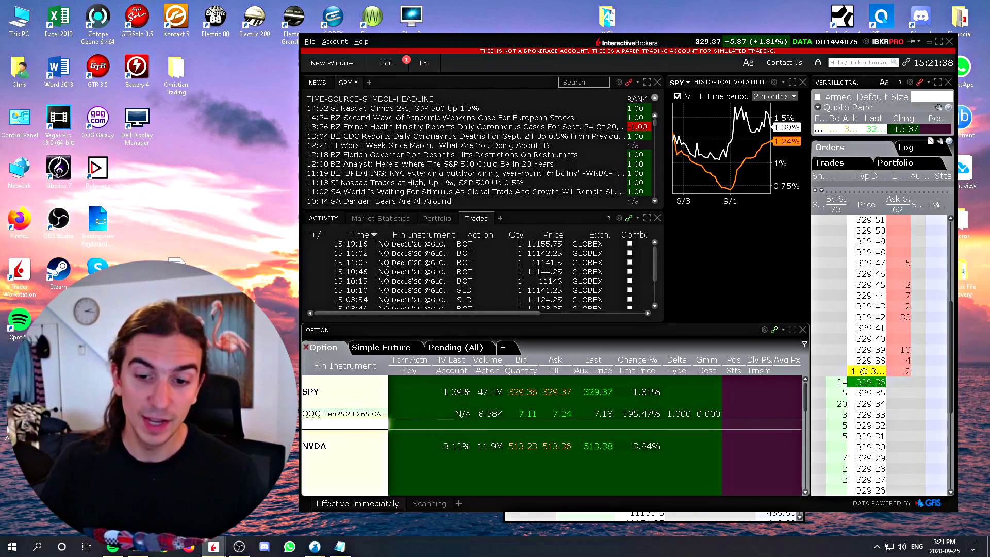
- Return to the NQ BookTrader and place one-contract sell stop-limit orders at stops 11151.5 and 11150, cancelling the first
mouse_move(315, 547)
click(330, 505)
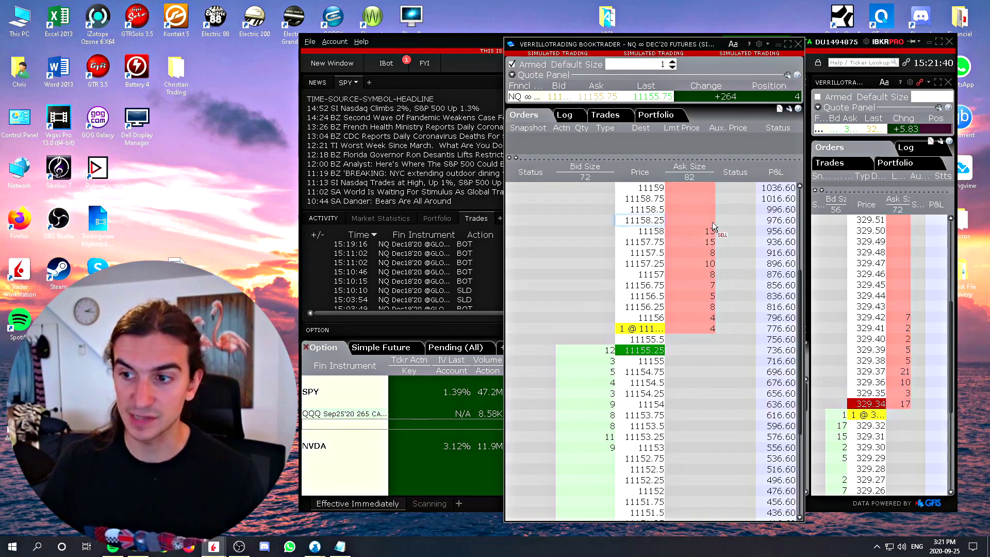
scroll(695, 320, down, 5)
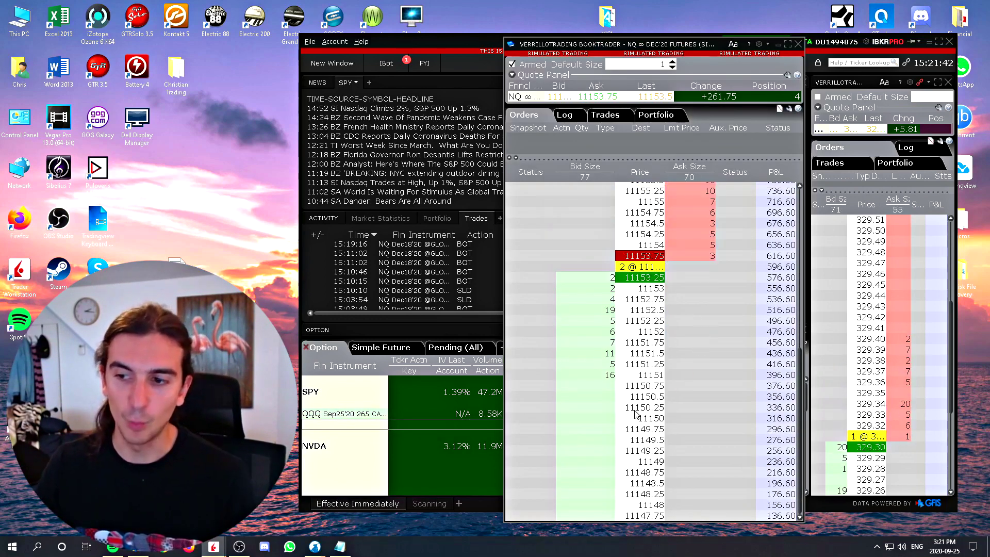
click(672, 417)
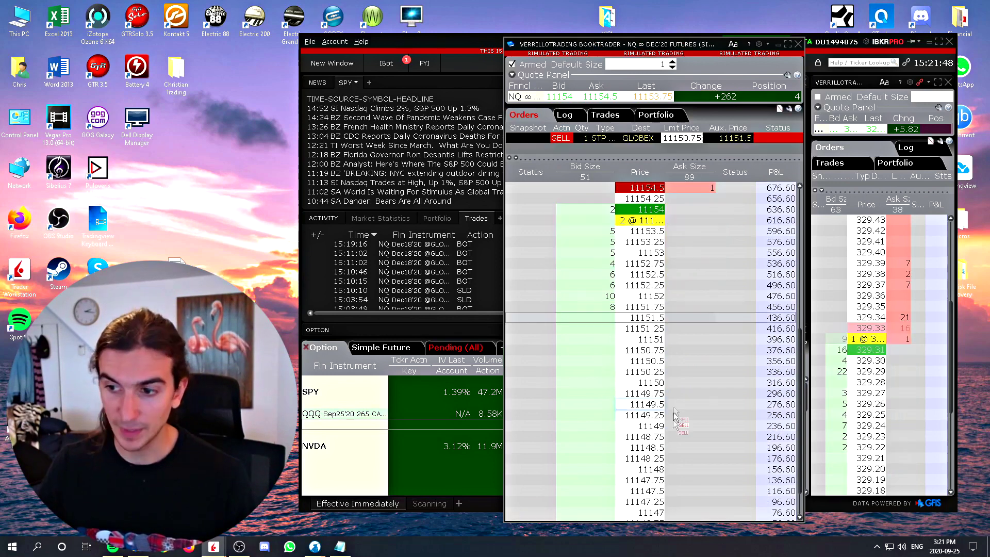
click(672, 383)
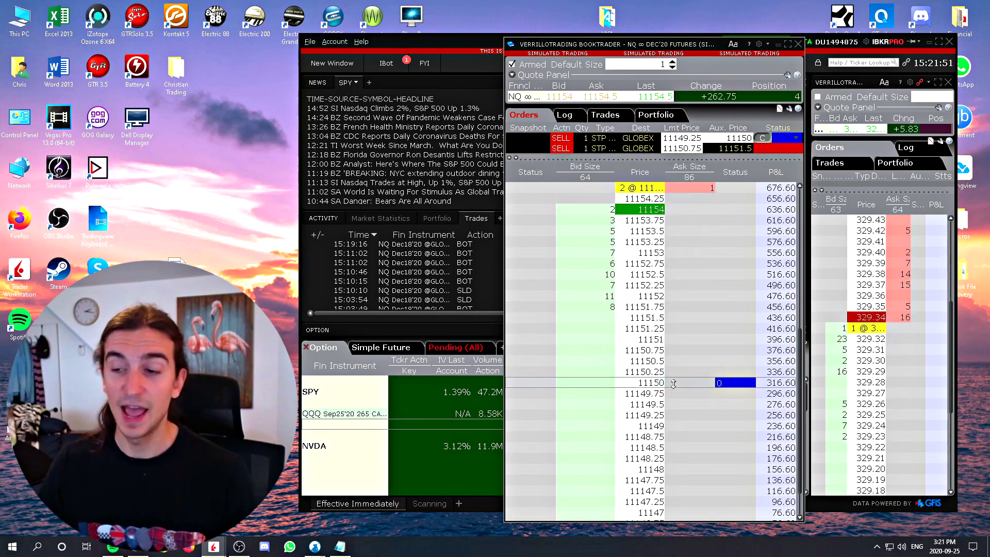
scroll(673, 384, up, 5)
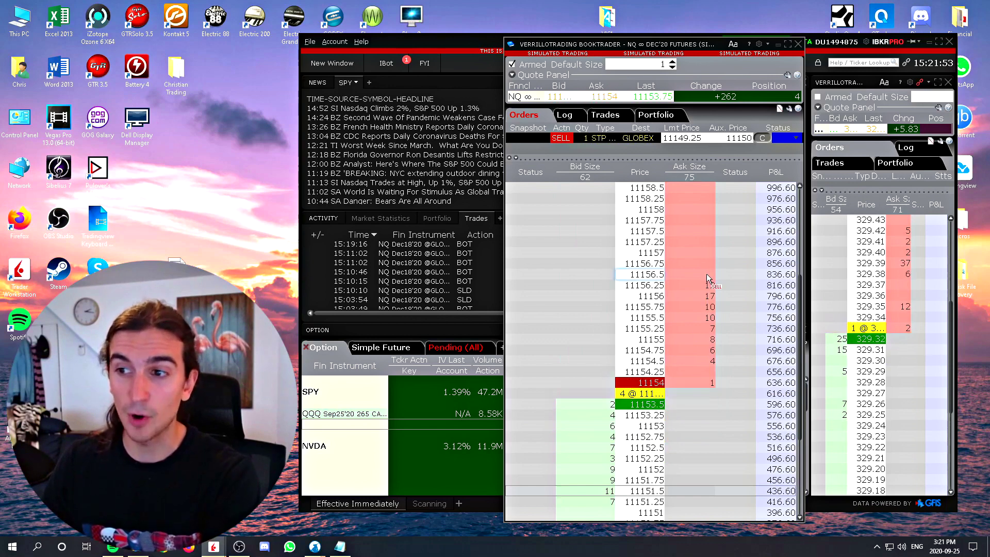
scroll(673, 384, down, 1)
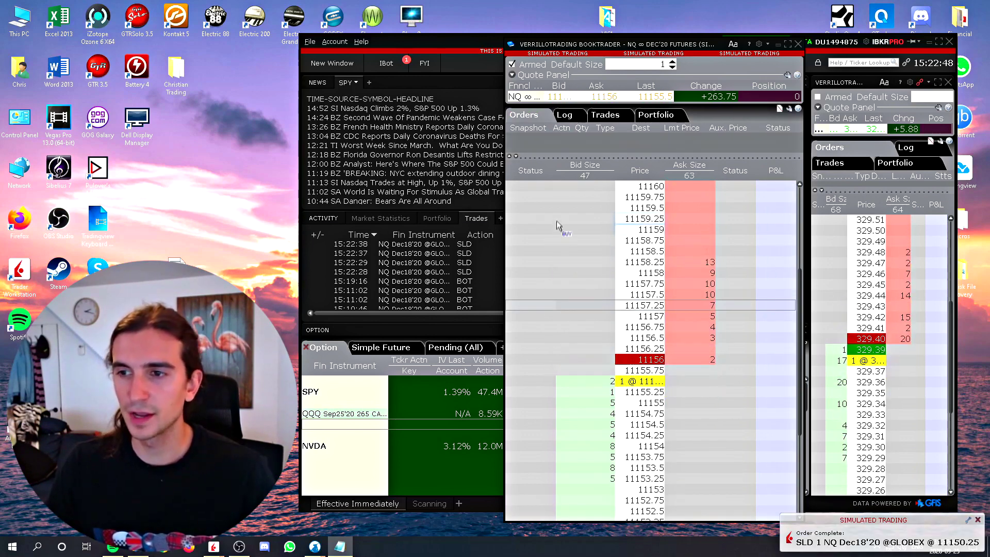
- Reposition the NQ BookTrader, minimize the main Trader Workstation window, and adjust the ladder's column widths so full prices show
drag(653, 46, 616, 32)
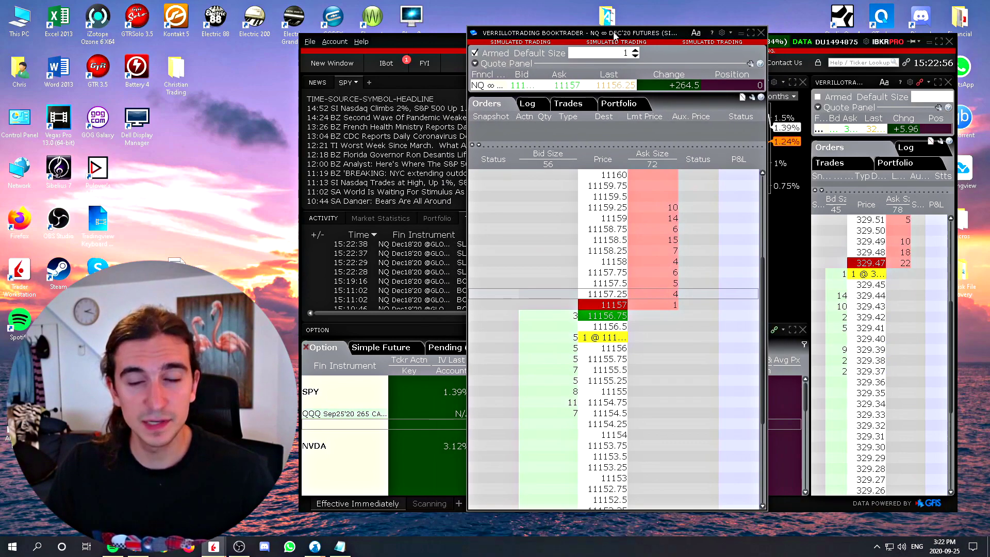
click(929, 42)
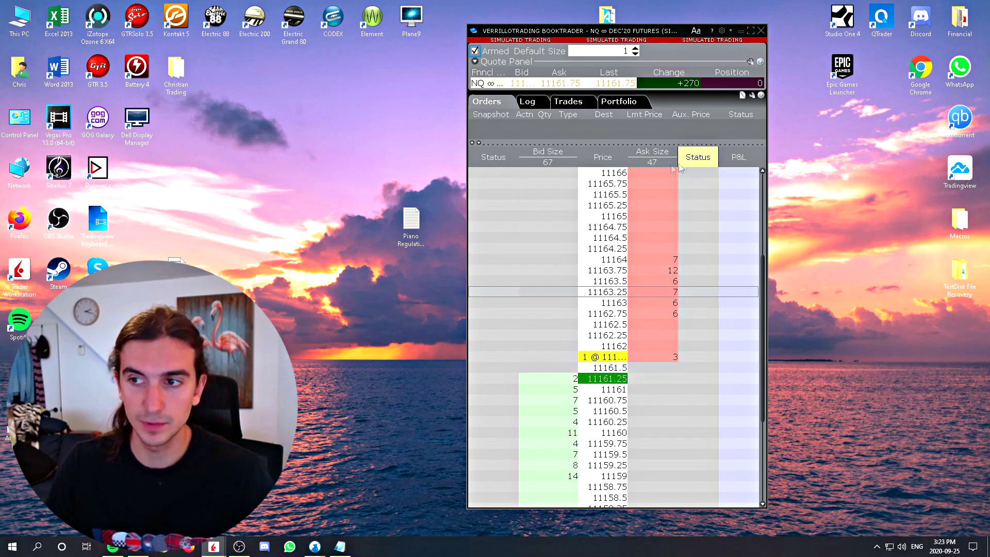
drag(628, 157, 699, 160)
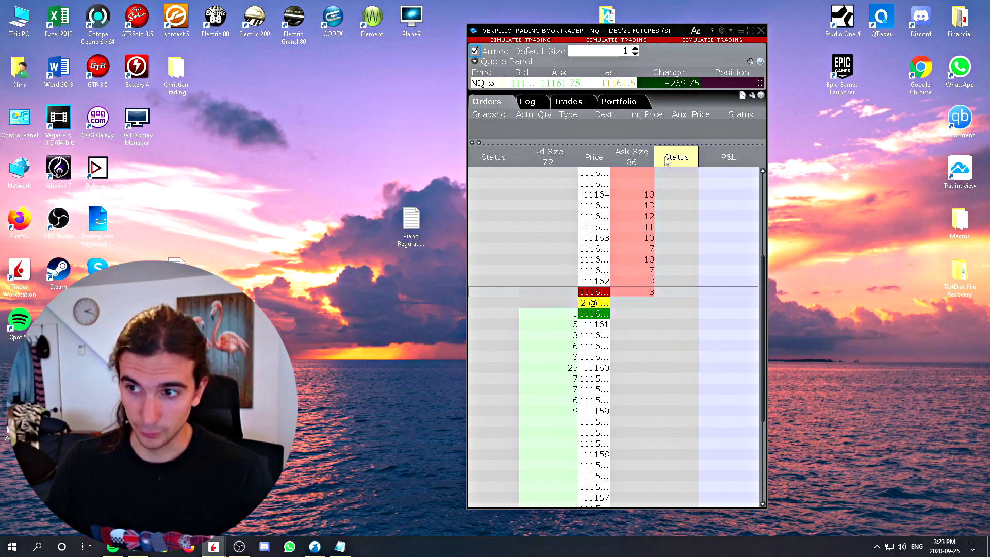
drag(610, 154, 627, 154)
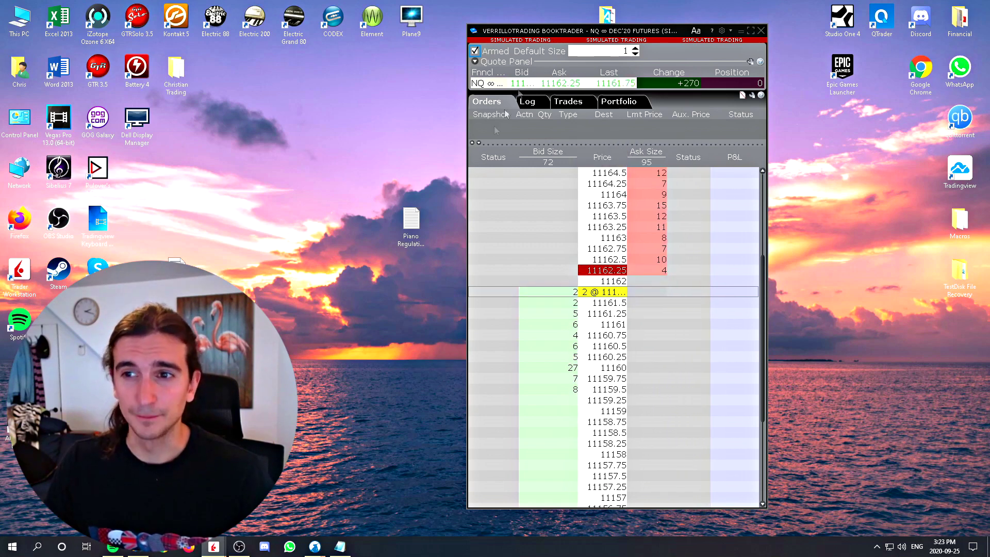
- Restore the main Trader Workstation window, reduce the docked SPY BookTrader to its ladder, and place then cancel a 500-share sell limit order at 329.53
click(214, 548)
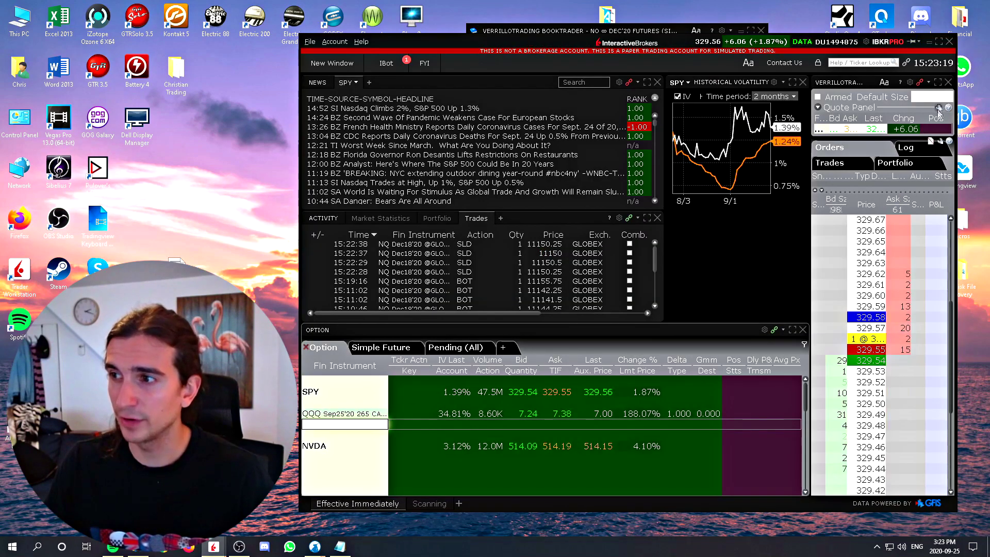
click(928, 83)
click(909, 116)
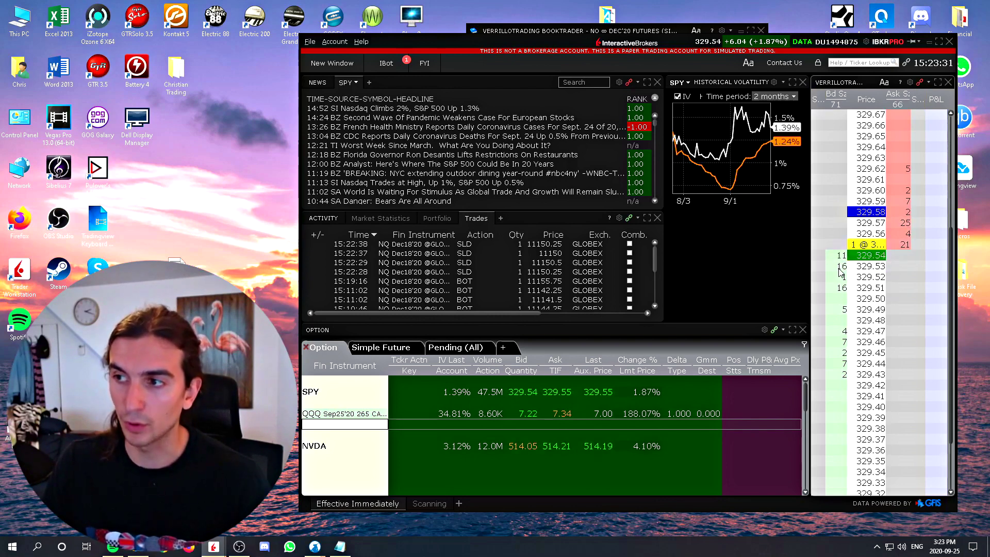
click(900, 244)
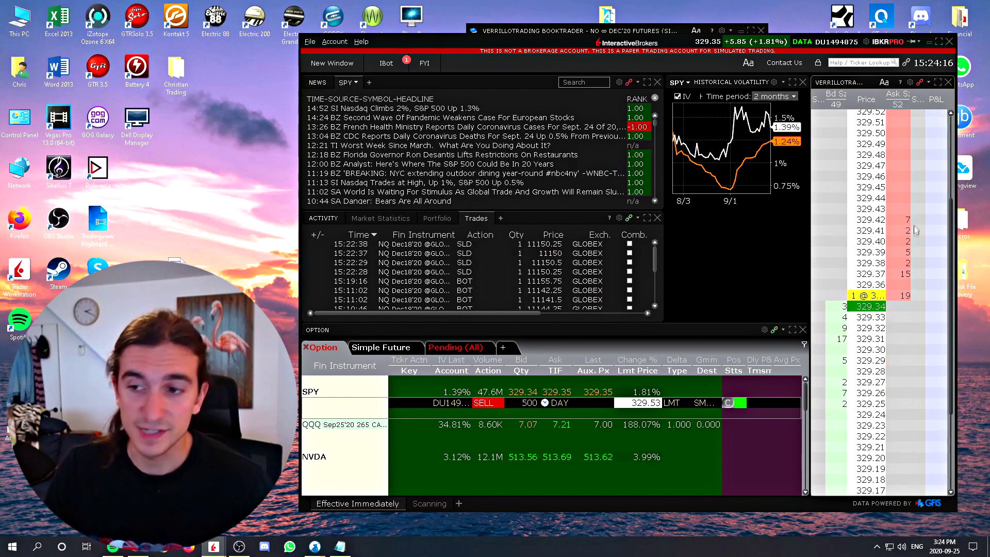
click(729, 403)
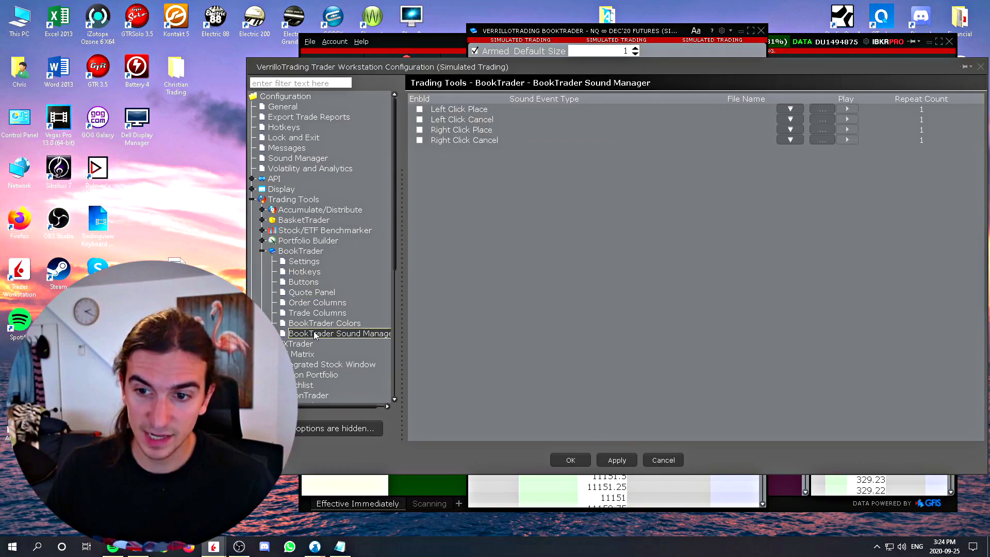
- Review the BookTrader Sound Manager events, close the configuration with OK, and minimize the main Trader Workstation window
drag(673, 70, 619, 48)
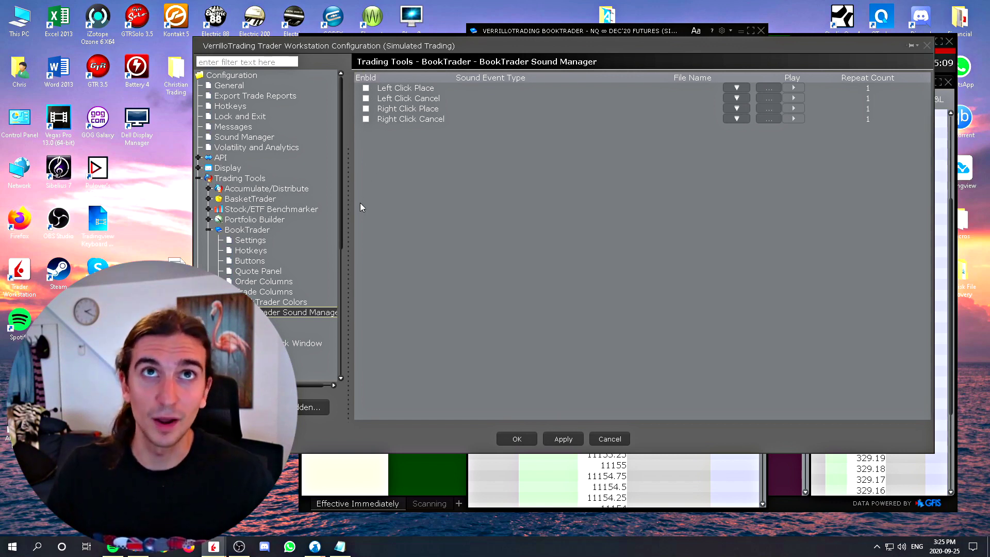
click(516, 439)
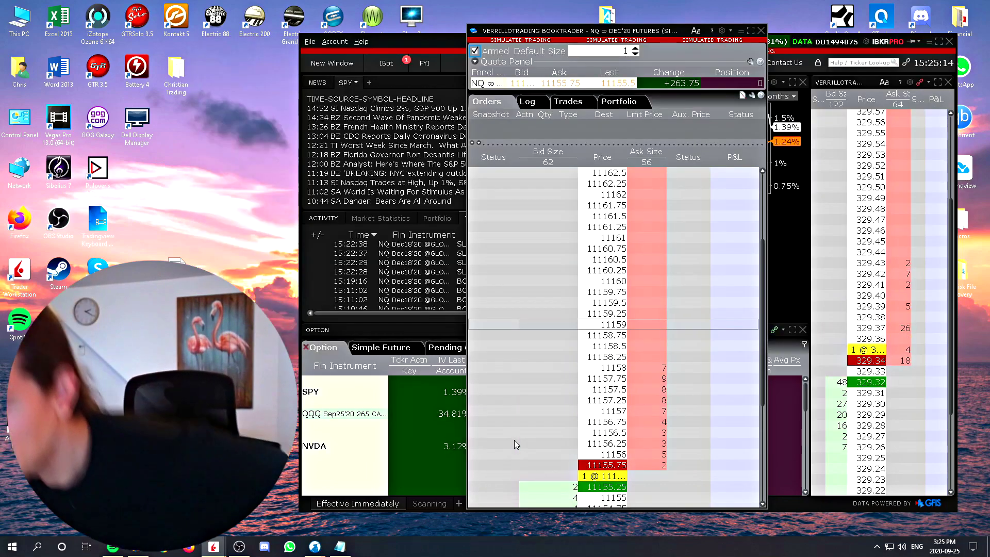
click(930, 41)
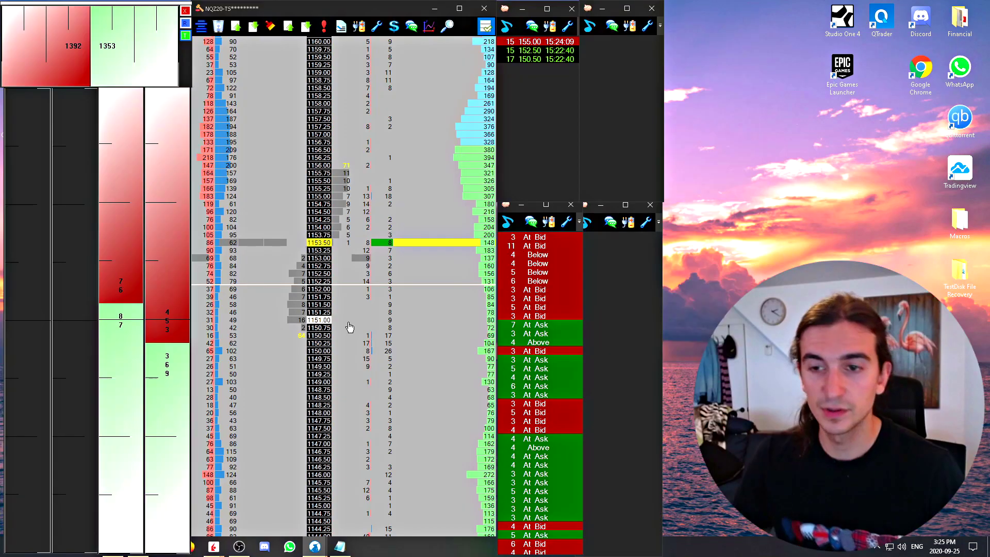
- In the NQZ20 Depth & Sales window, place one-contract sell limit orders at 1156.50 and 1157.75 on the ladder, and cancel them
scroll(392, 219, up, 7)
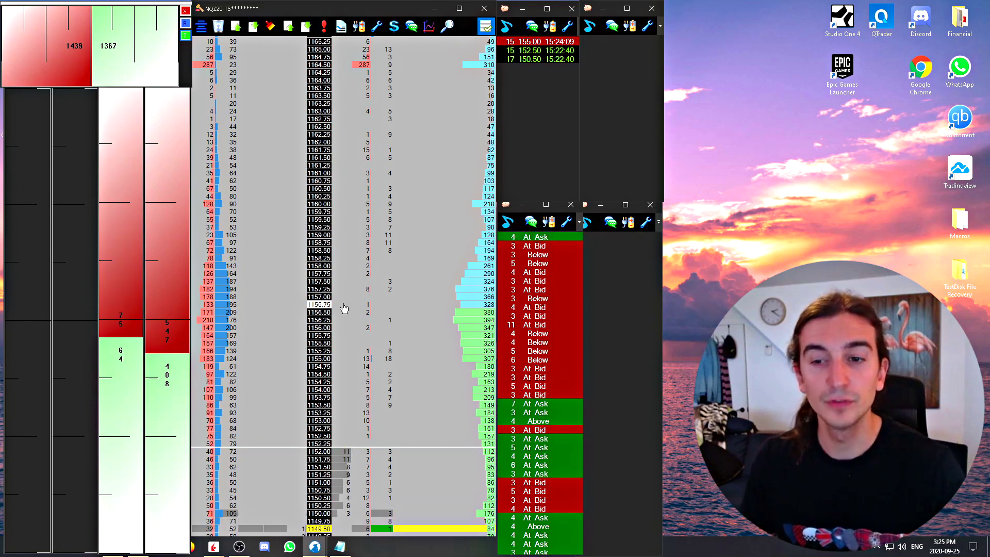
scroll(344, 308, down, 14)
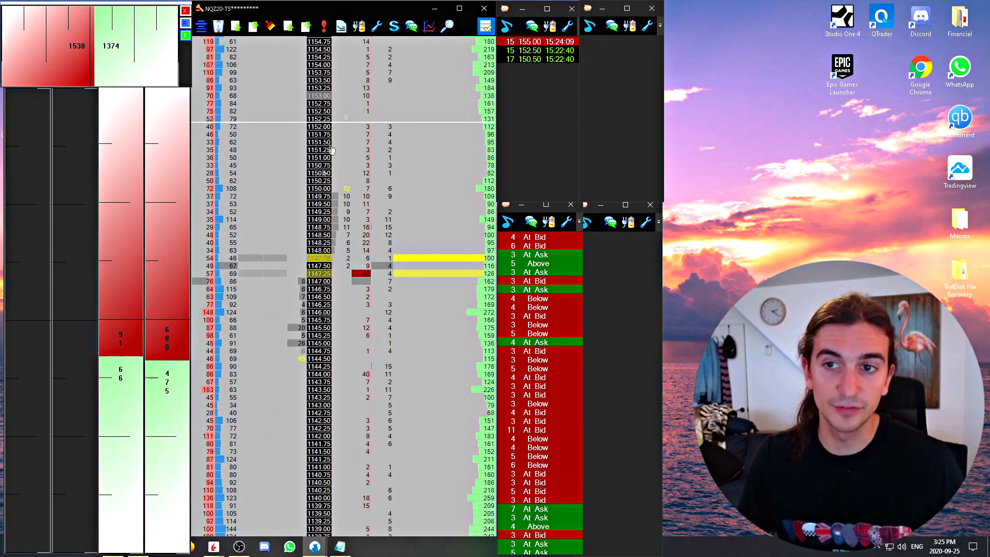
scroll(337, 206, up, 9)
click(336, 204)
click(338, 165)
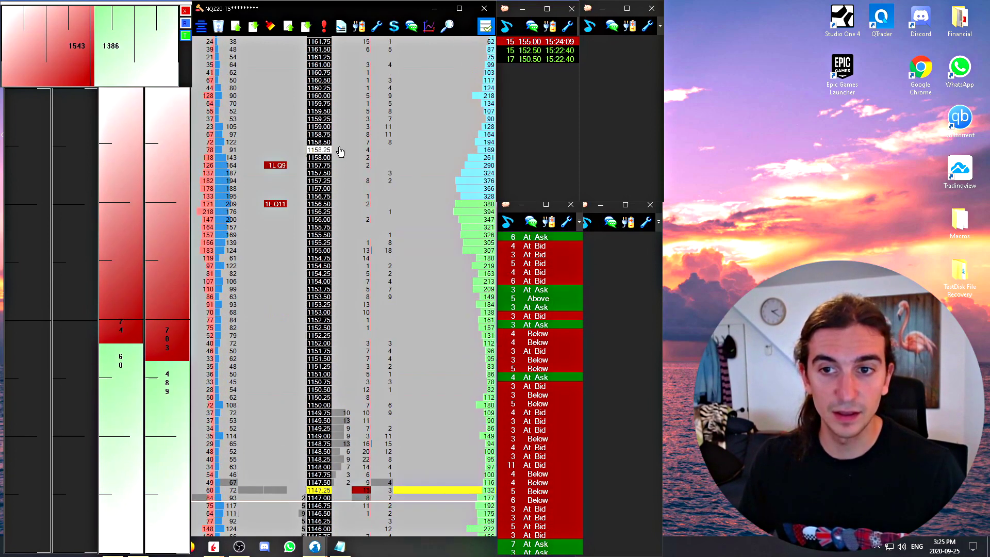
scroll(336, 250, down, 3)
scroll(339, 242, up, 2)
scroll(340, 227, down, 1)
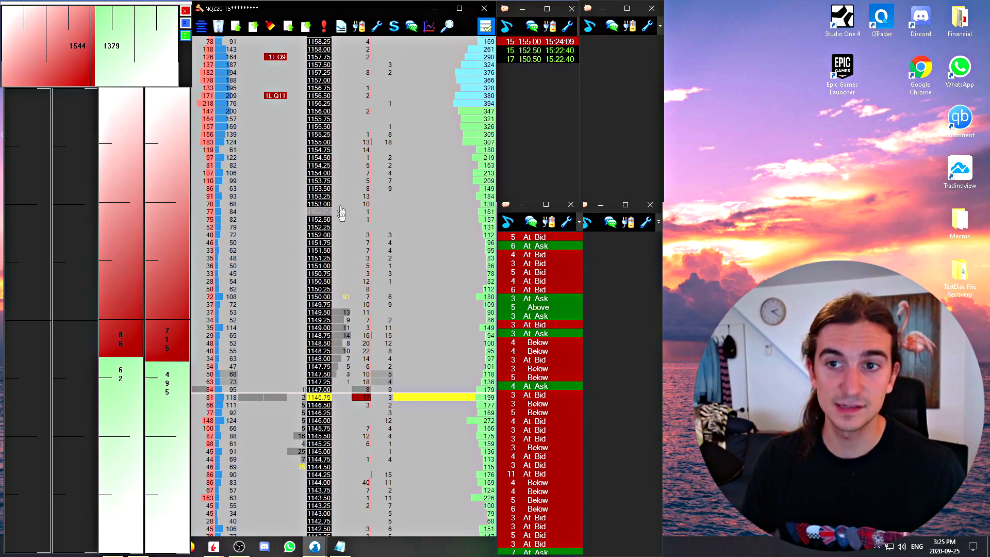
scroll(342, 216, up, 2)
scroll(342, 238, down, 1)
key(Escape)
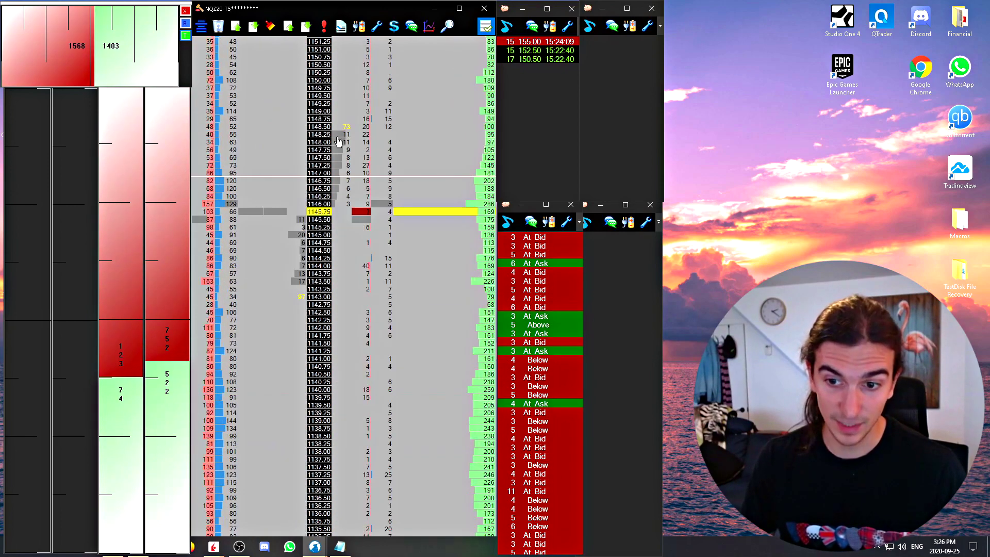
- Place one-contract sell stop orders below the market at 1141.50, 1140.75 and 1140.00 on the NQZ20 ladder
scroll(339, 141, down, 1)
click(337, 289)
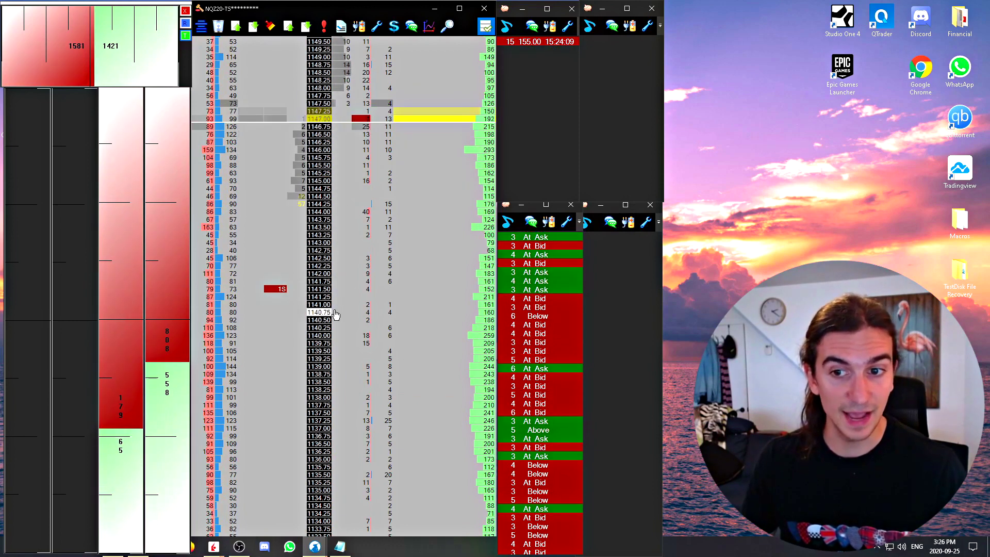
click(335, 315)
click(334, 335)
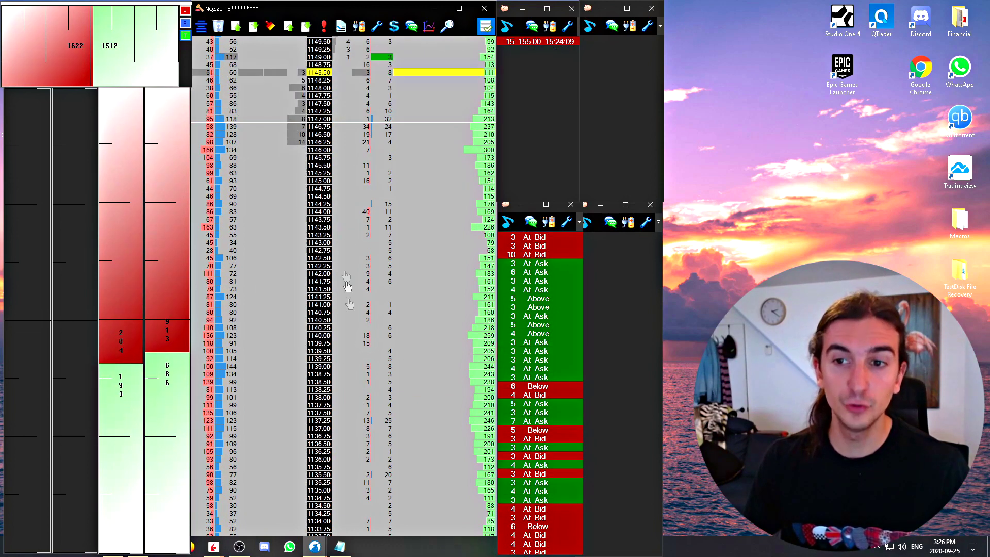
- Review the Trading options in the Depth & Sales settings, and close the settings window
scroll(349, 287, up, 3)
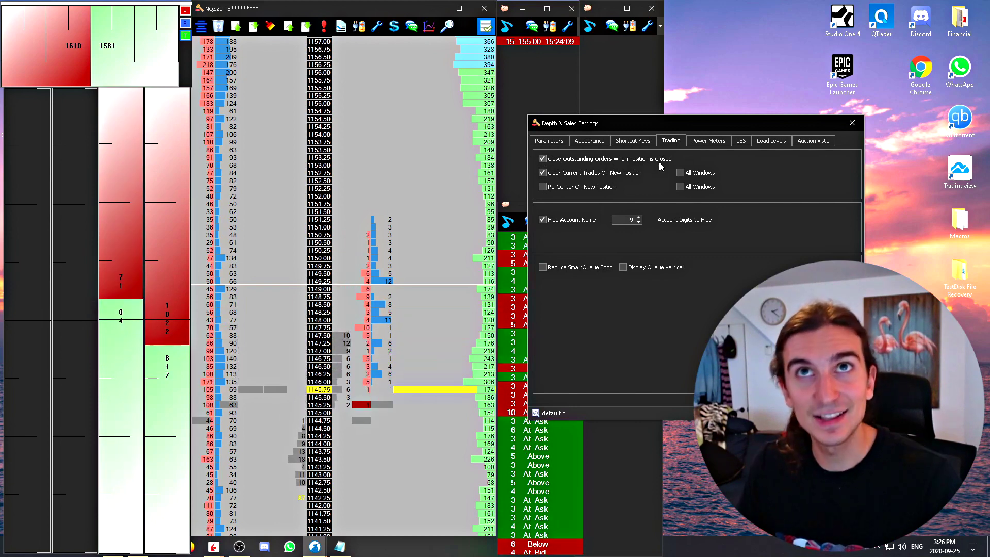
click(853, 123)
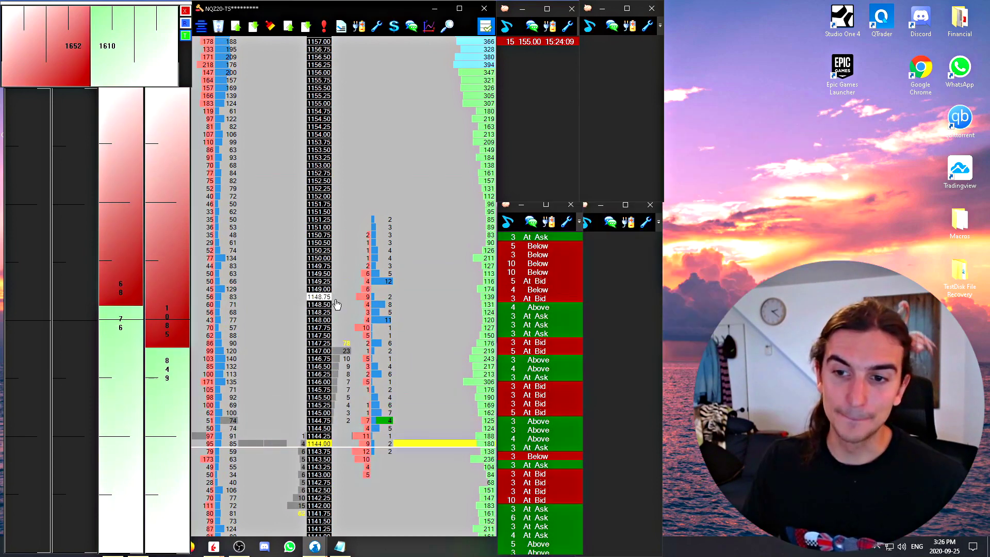
- Try placing buy orders at five successively higher price levels on the bid side of the NQZ20 ladder
scroll(337, 305, down, 8)
click(299, 366)
click(298, 335)
click(297, 320)
click(297, 289)
click(299, 257)
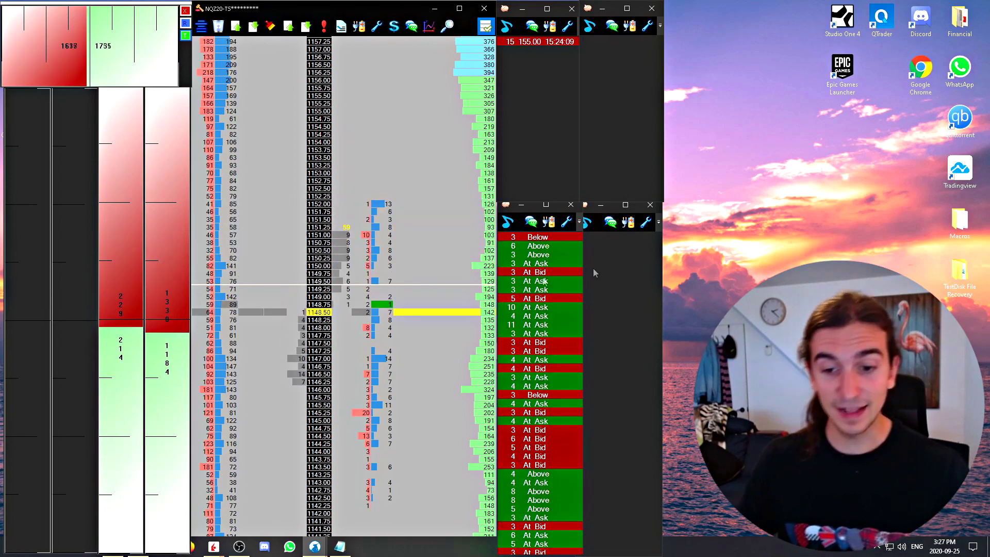
- Switch back to the NQ BookTrader window of Trader Workstation
click(214, 547)
click(321, 503)
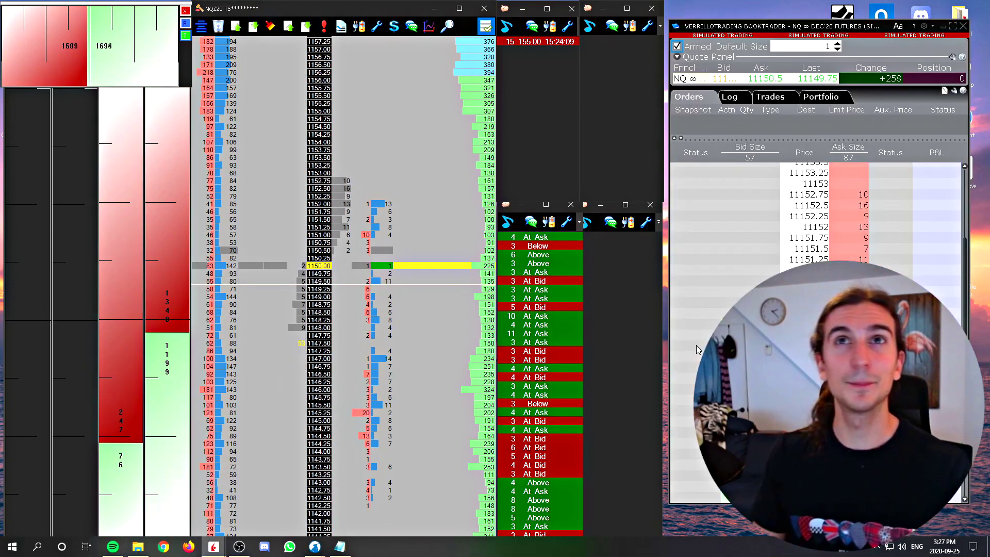